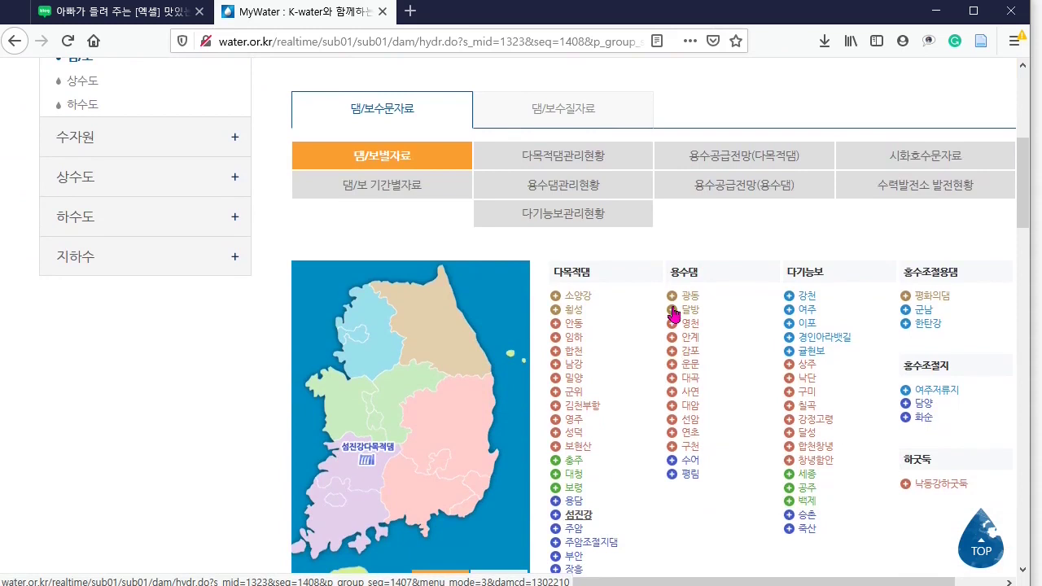
Examine the 섬진강 dam's specifications and its daily hydrology table on the K-water page
scroll(672, 314, down, 2)
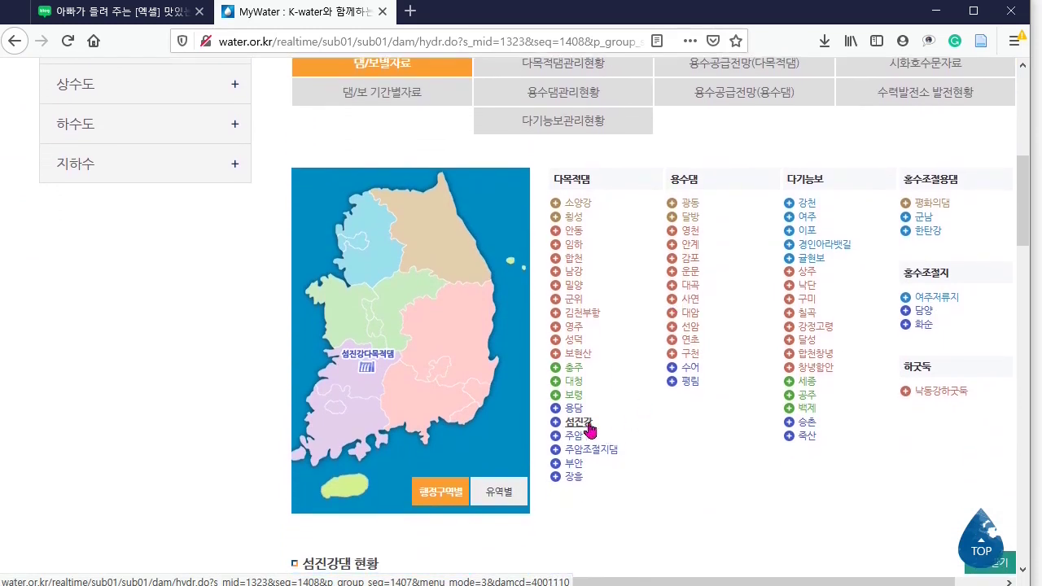
scroll(790, 459, down, 6)
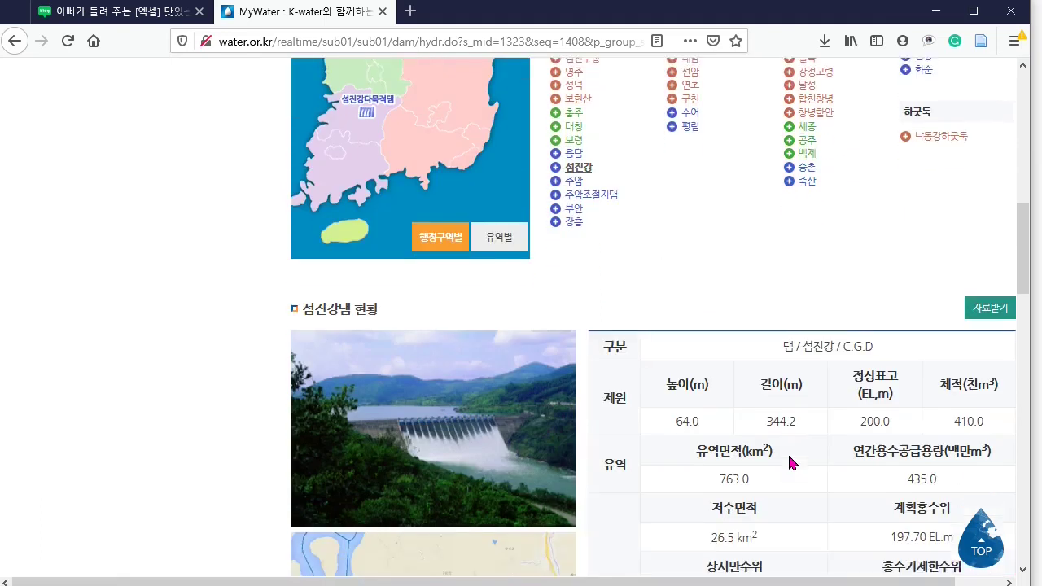
scroll(789, 461, down, 5)
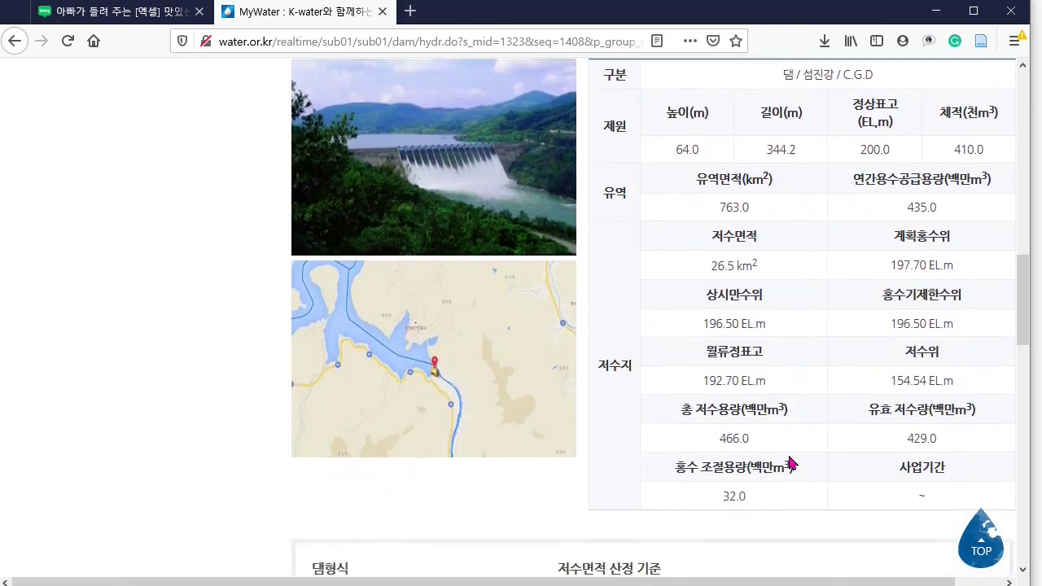
scroll(789, 462, down, 6)
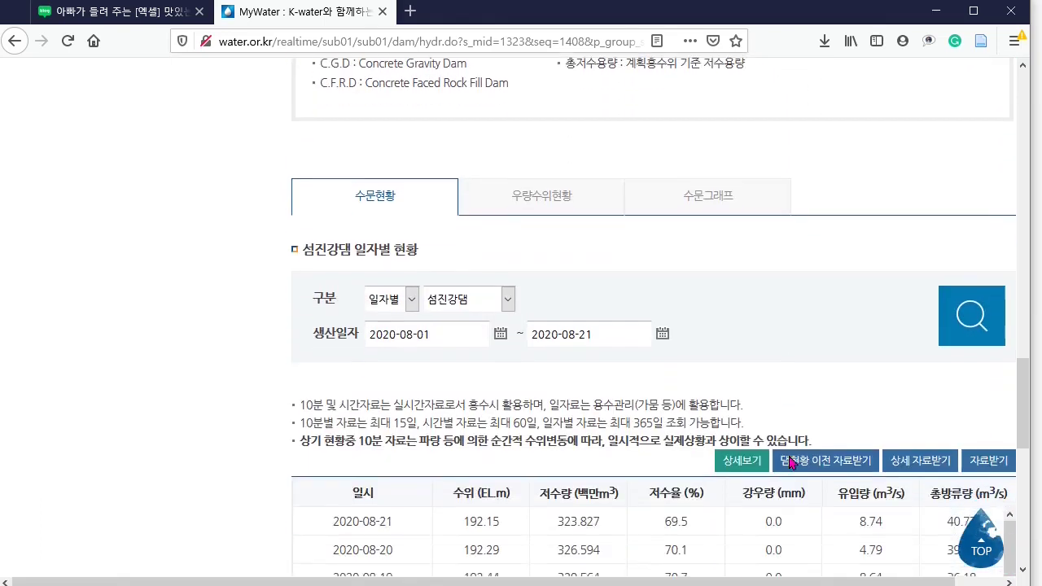
scroll(790, 462, down, 2)
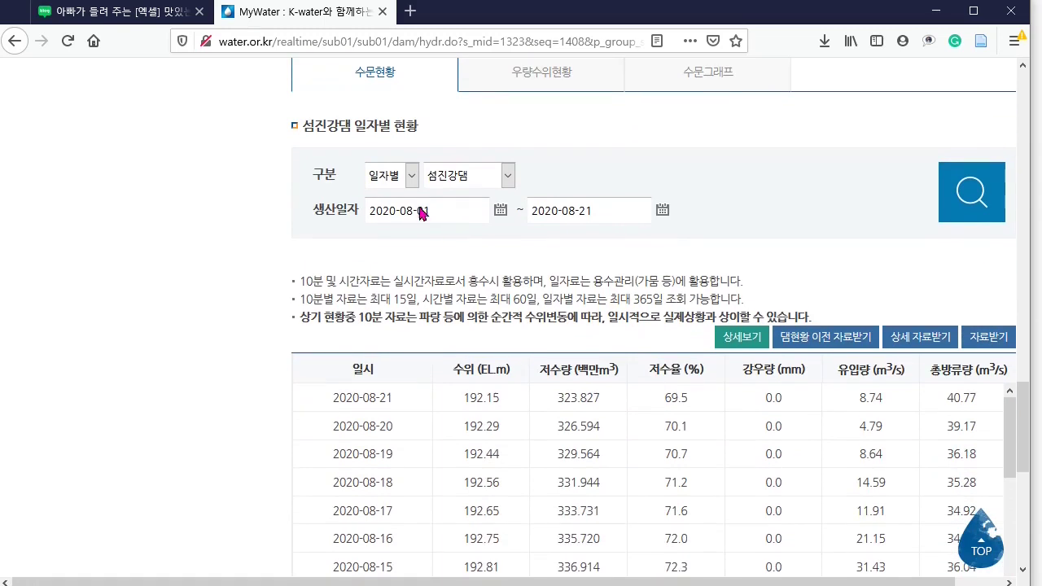
Check the available time intervals for the 섬진강댐 data query and look over the daily records below it
click(411, 178)
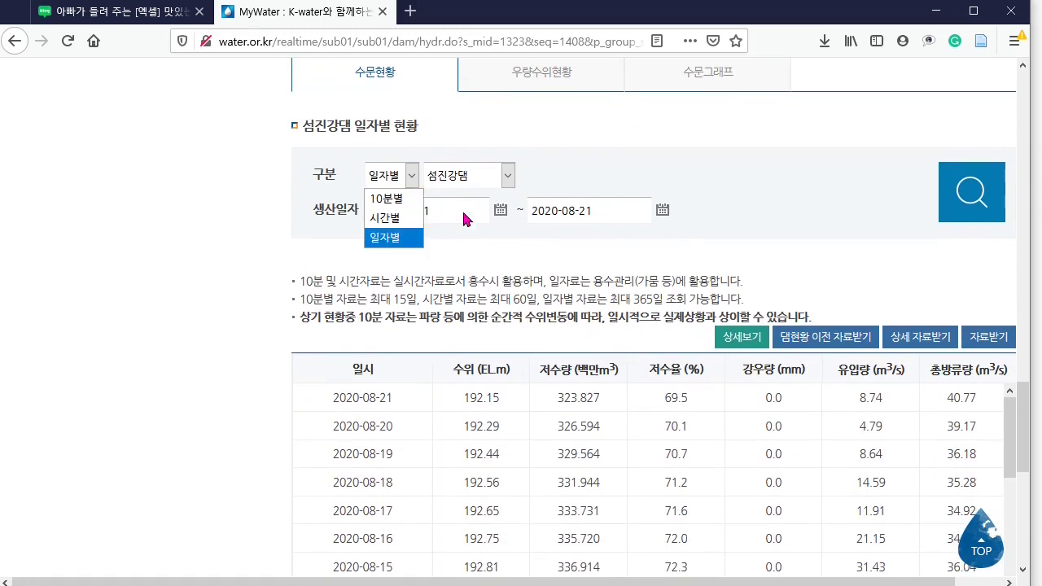
click(500, 246)
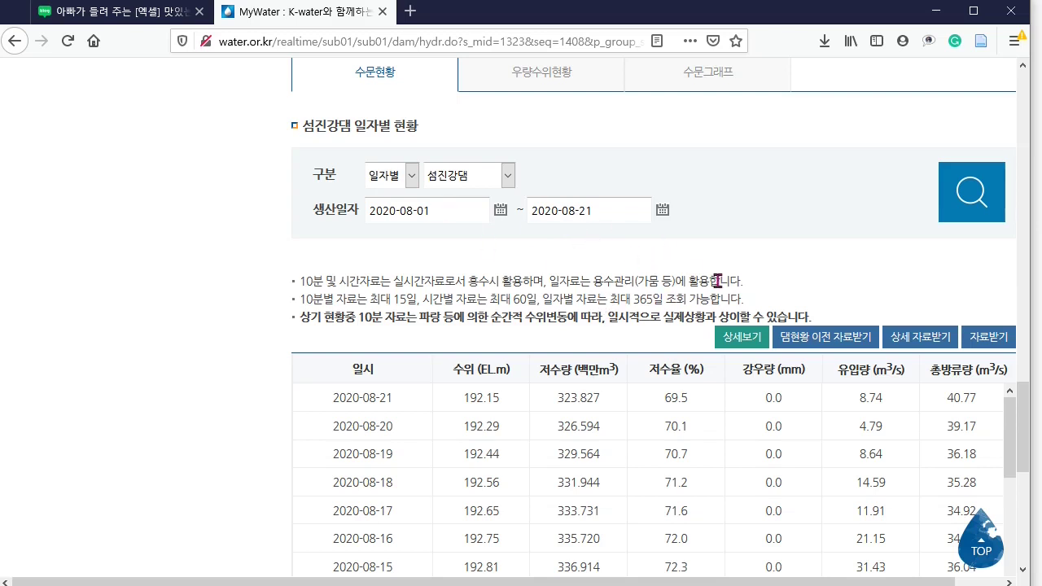
scroll(716, 281, down, 1)
scroll(716, 280, down, 1)
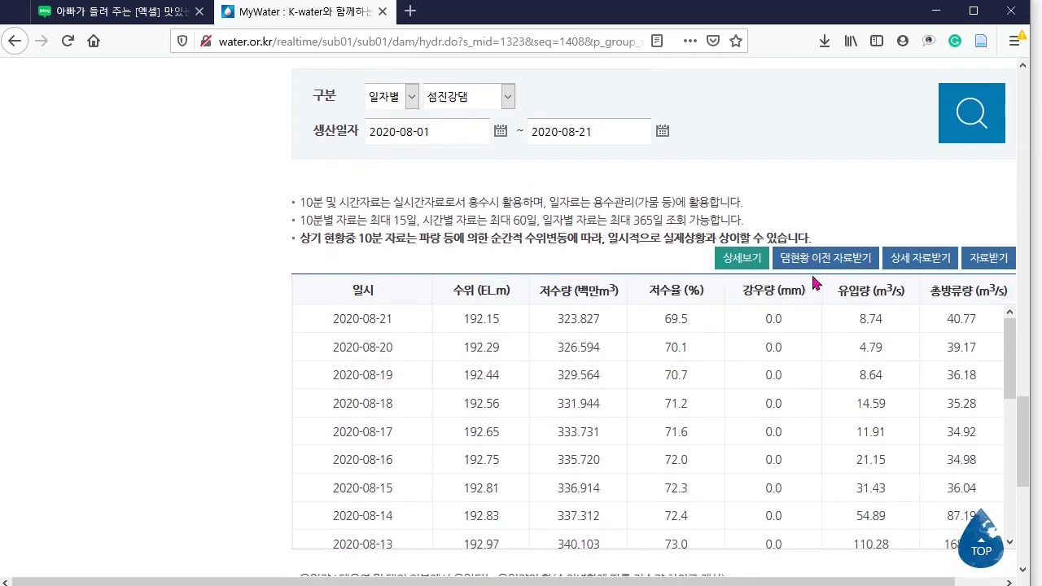
click(997, 275)
Switch to the blog post on the Excel pivot table book and view its list of attached practice files
click(135, 14)
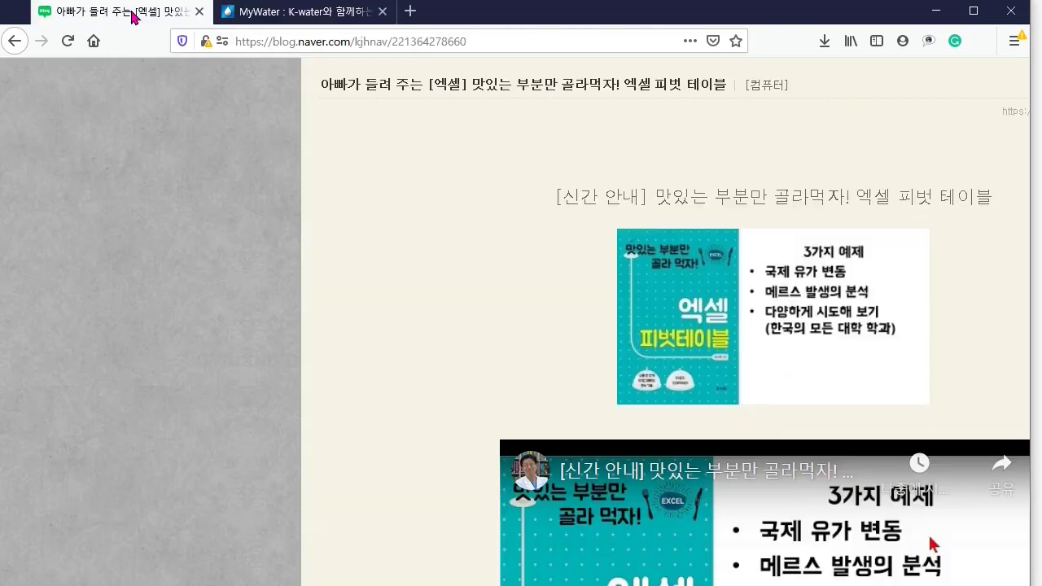
scroll(326, 244, up, 10)
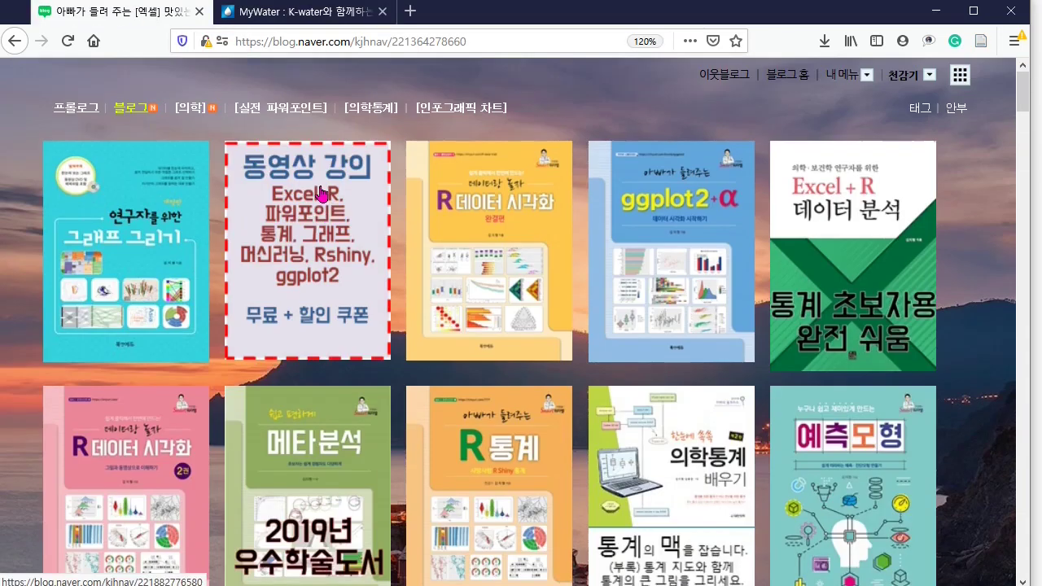
scroll(224, 382, down, 5)
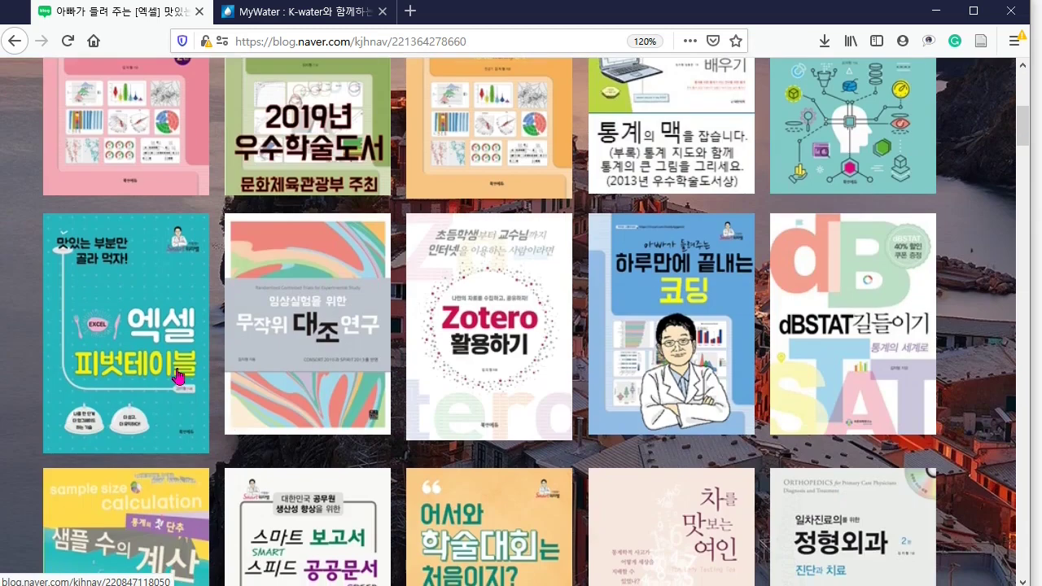
scroll(161, 385, down, 10)
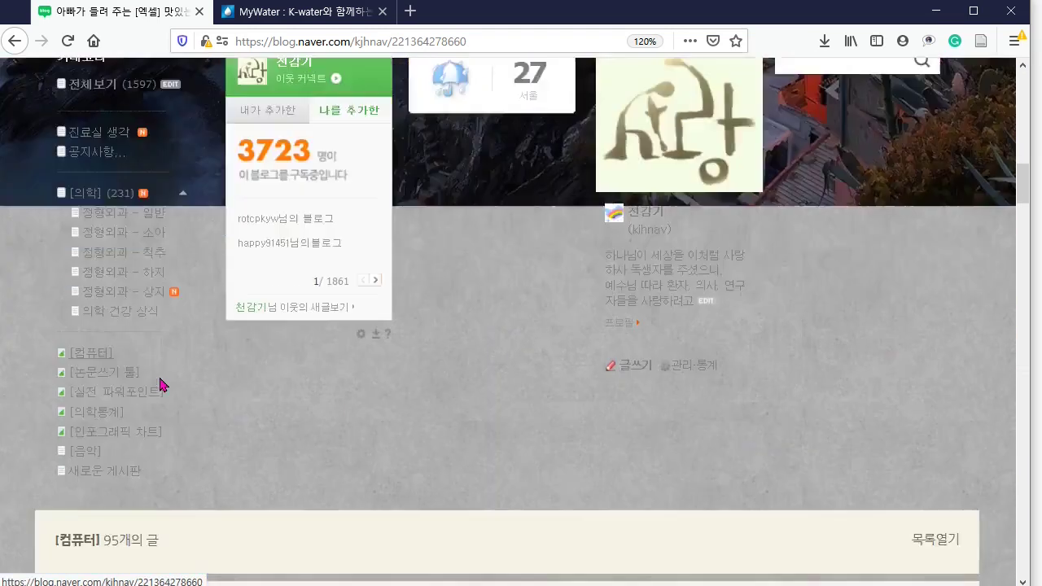
scroll(159, 377, down, 3)
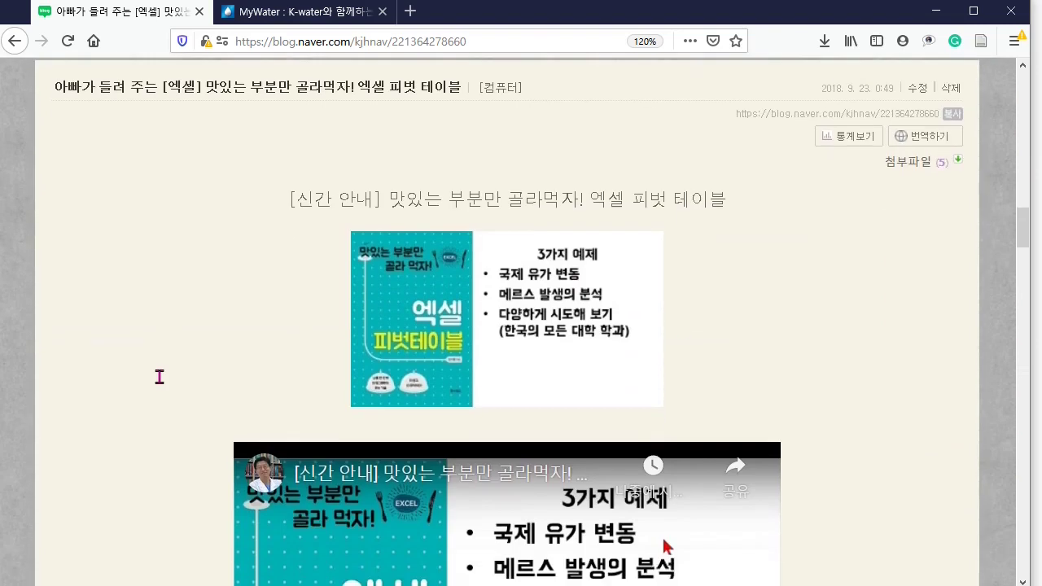
click(905, 166)
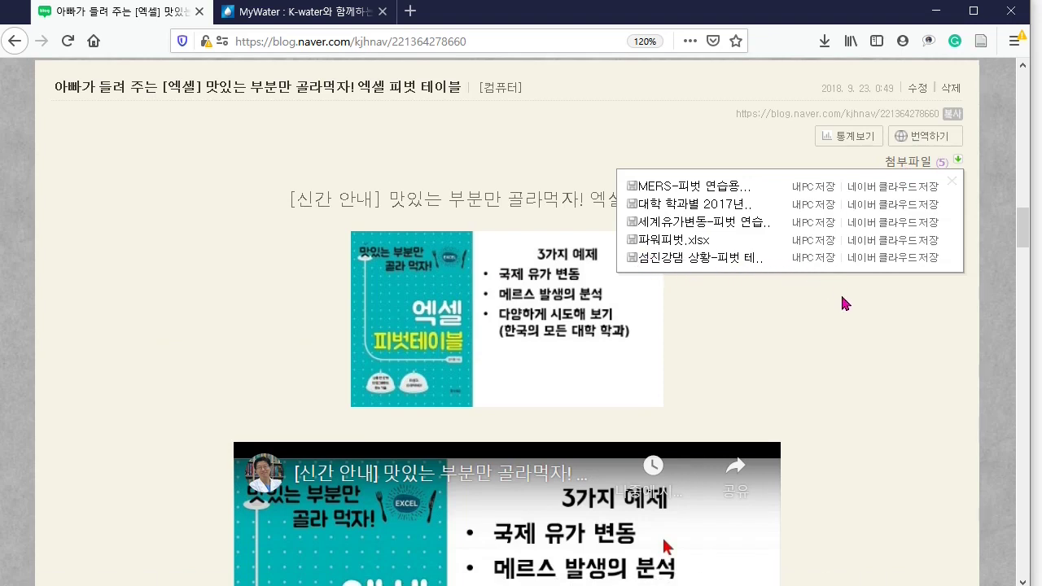
click(852, 321)
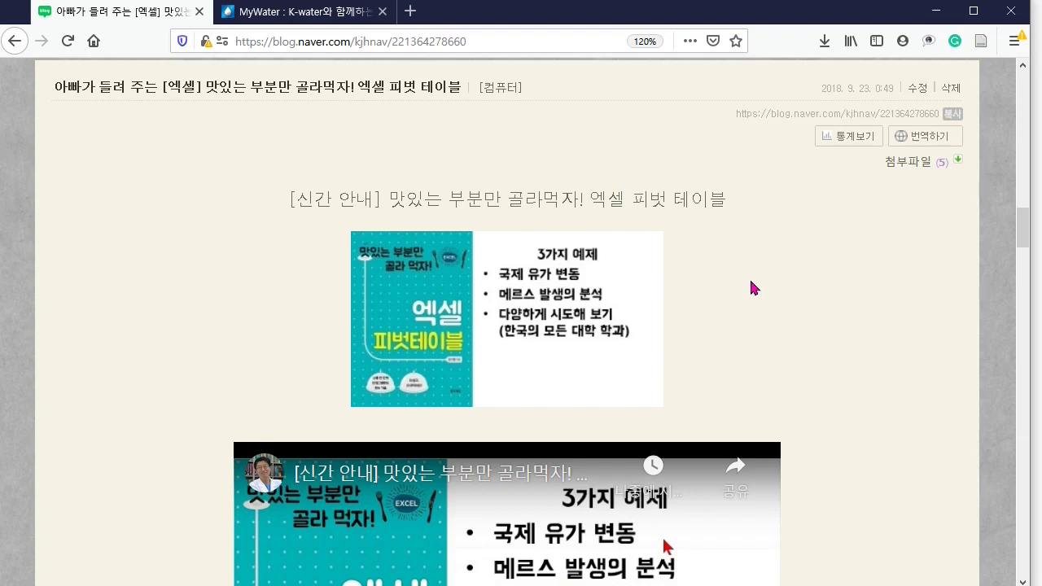
Return to the MyWater page and review the 섬진강 dam information and daily data query section again
click(332, 22)
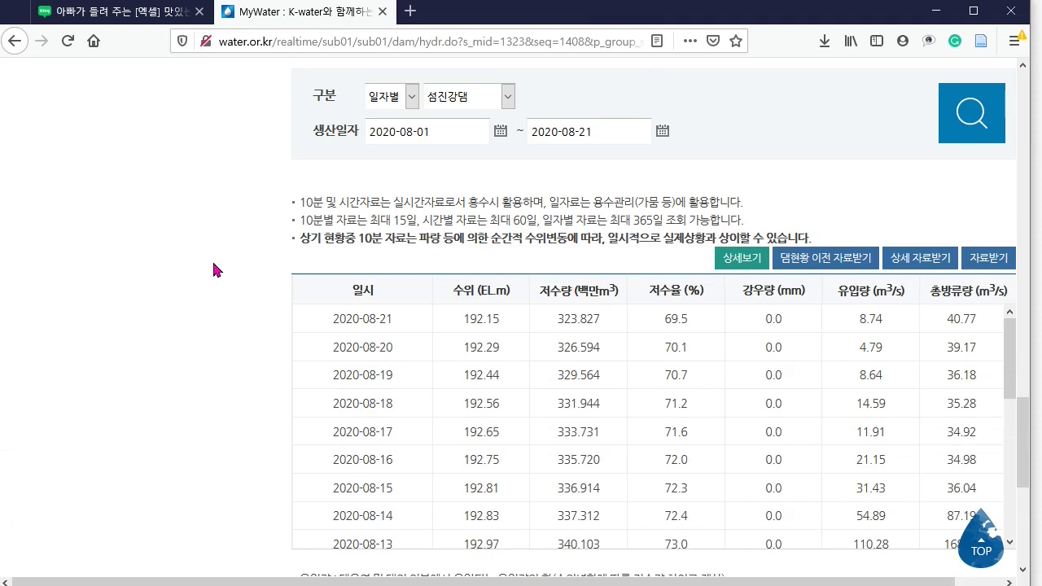
scroll(214, 269, down, 3)
scroll(214, 268, up, 10)
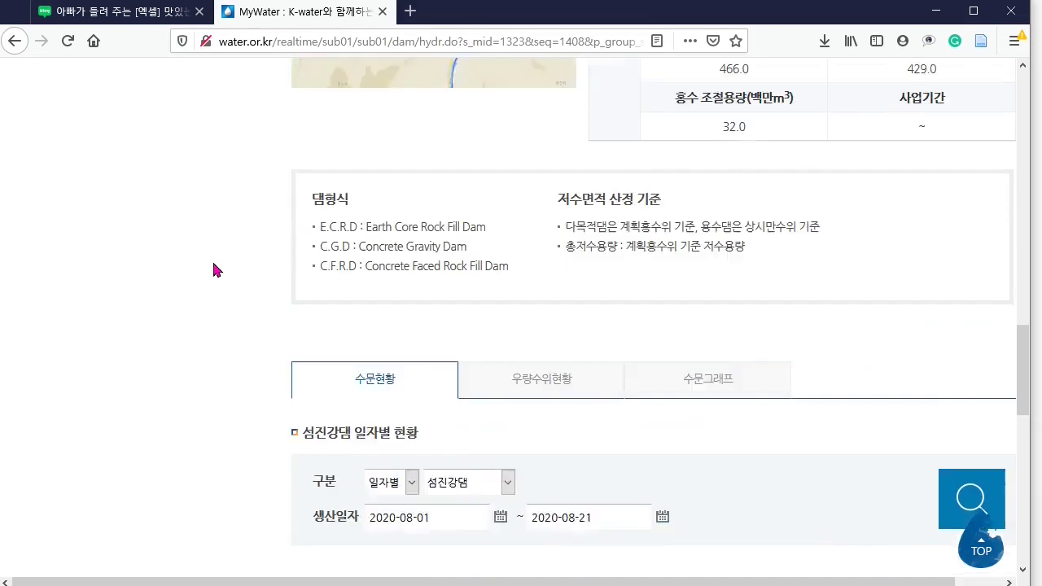
scroll(213, 269, up, 6)
scroll(214, 269, down, 2)
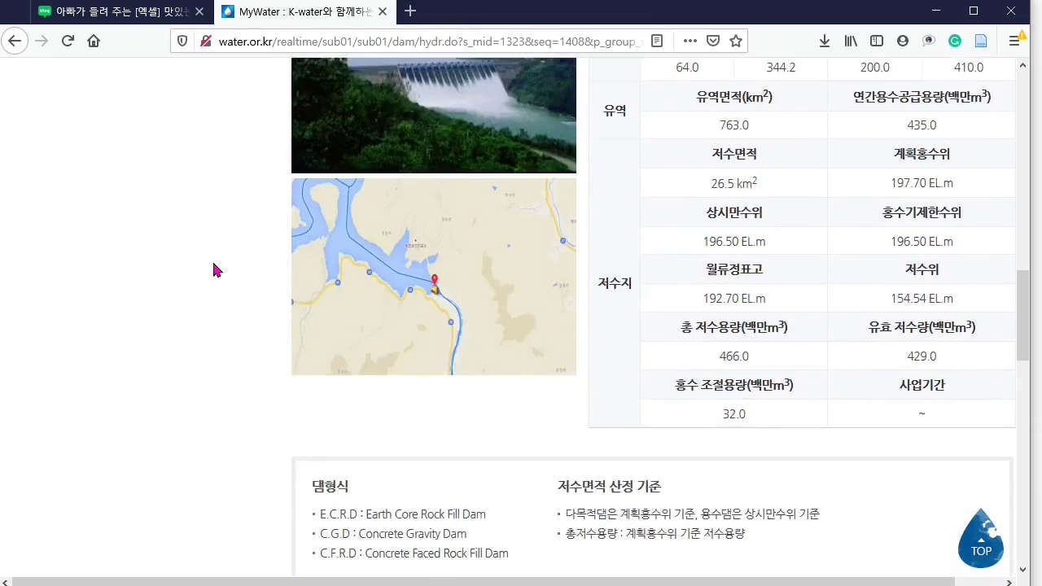
scroll(214, 264, down, 5)
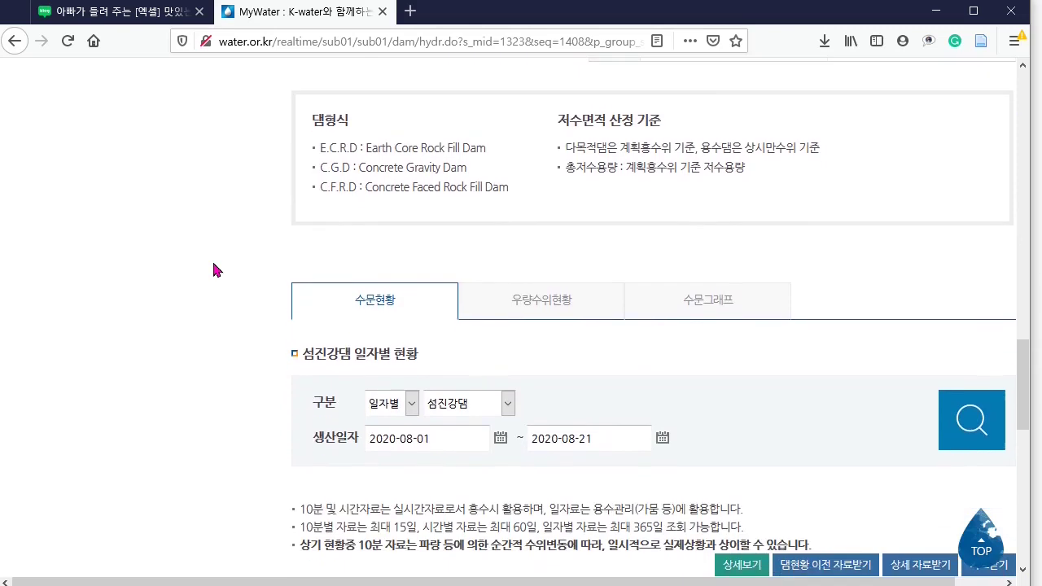
scroll(213, 264, down, 3)
scroll(213, 263, down, 2)
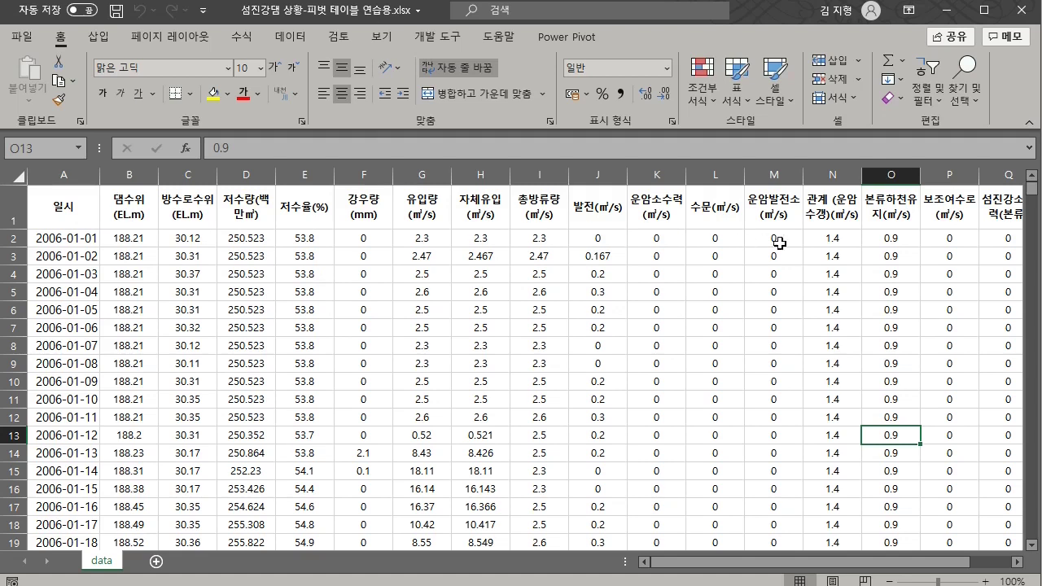
Examine the data sheet's columns through R and the 일시 dates from the first record to the last
click(987, 563)
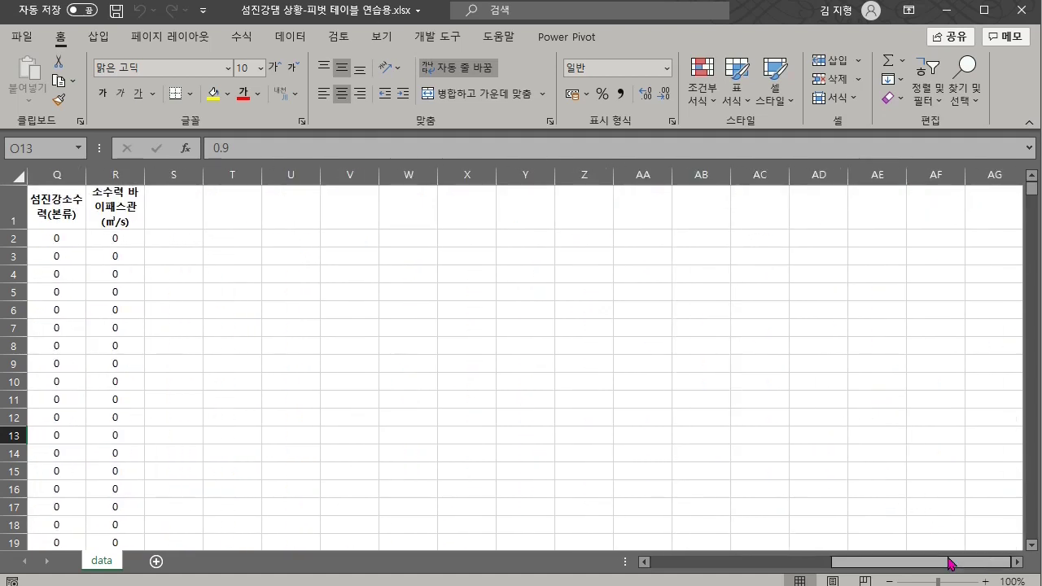
click(664, 562)
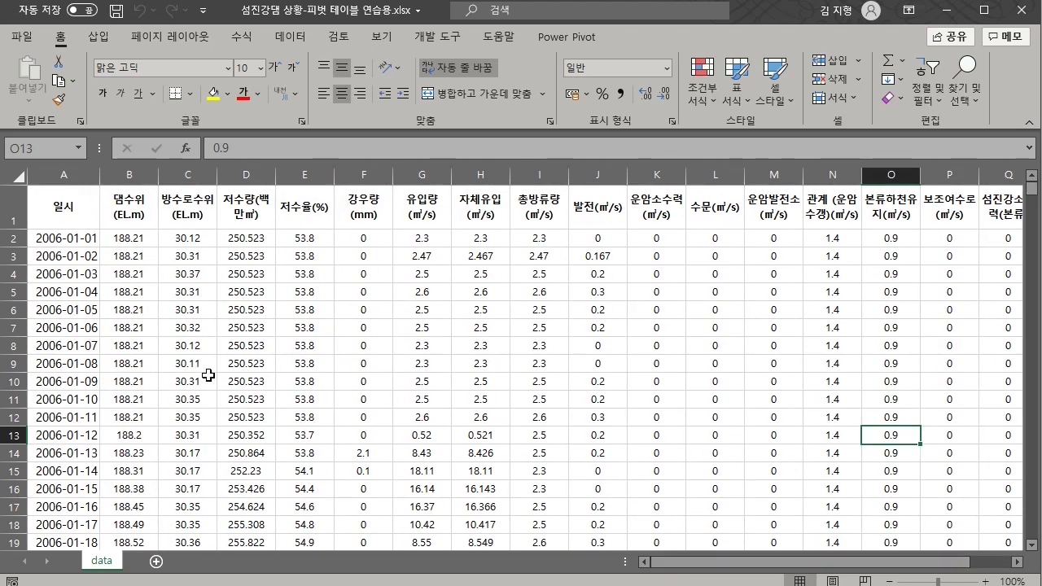
click(75, 239)
click(96, 303)
click(81, 364)
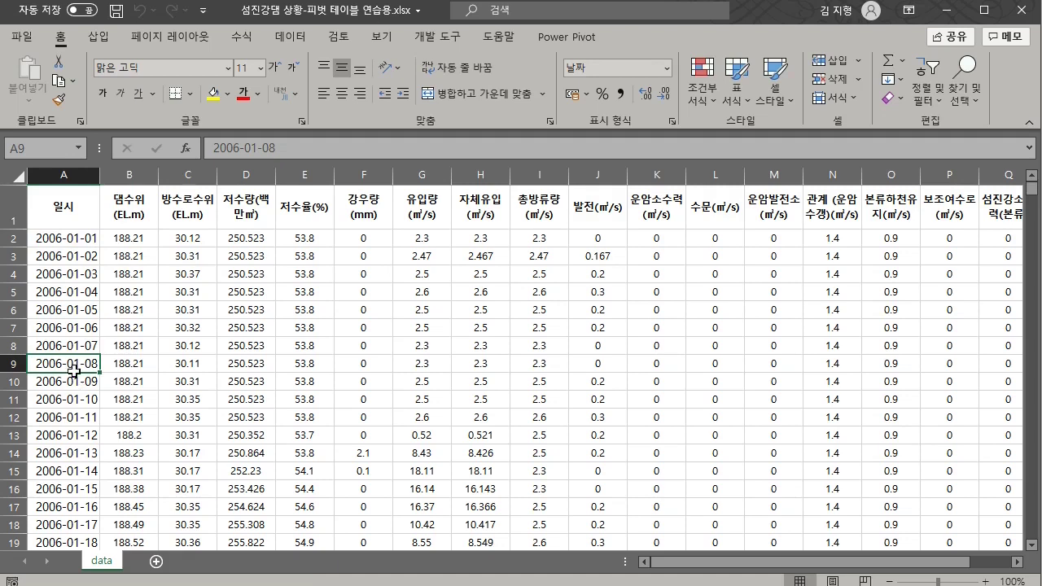
double_click(73, 371)
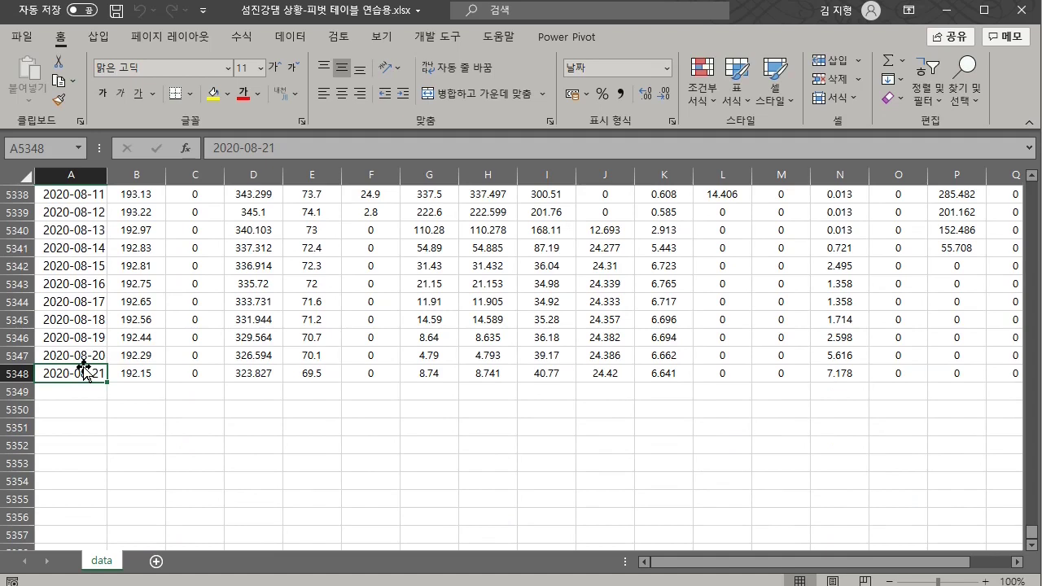
double_click(84, 364)
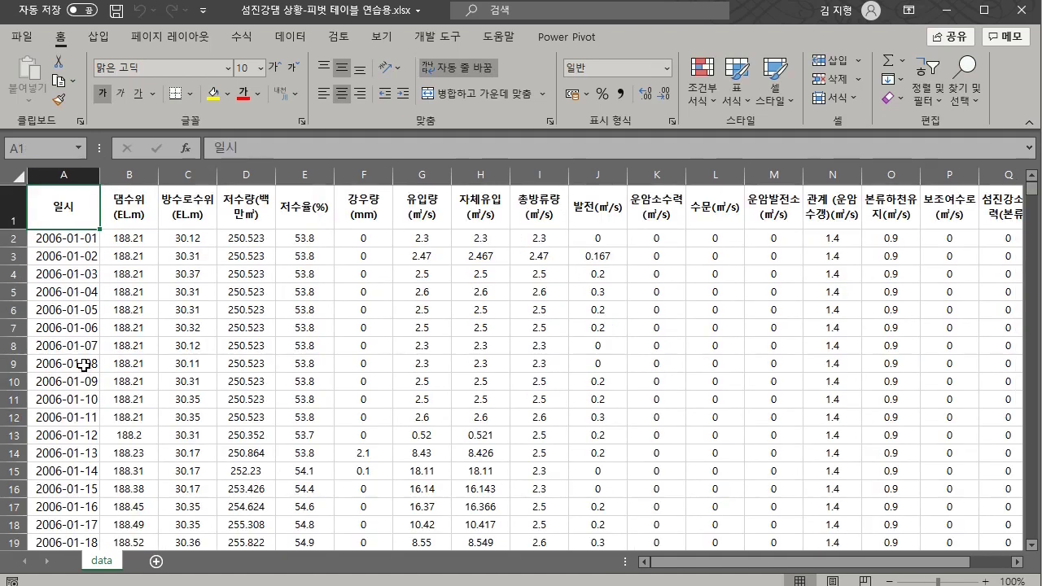
double_click(71, 230)
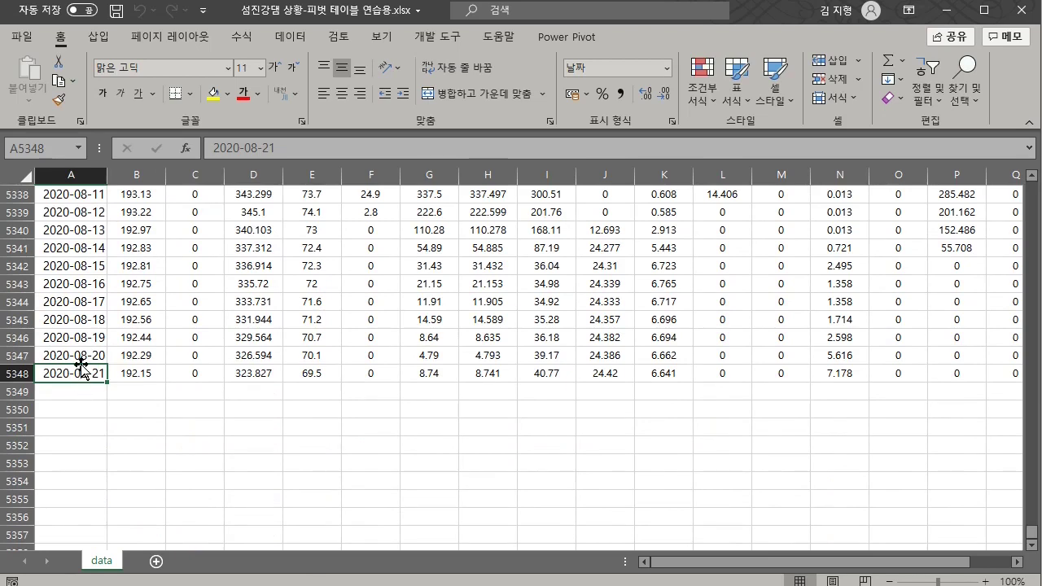
key(ctrl+Home)
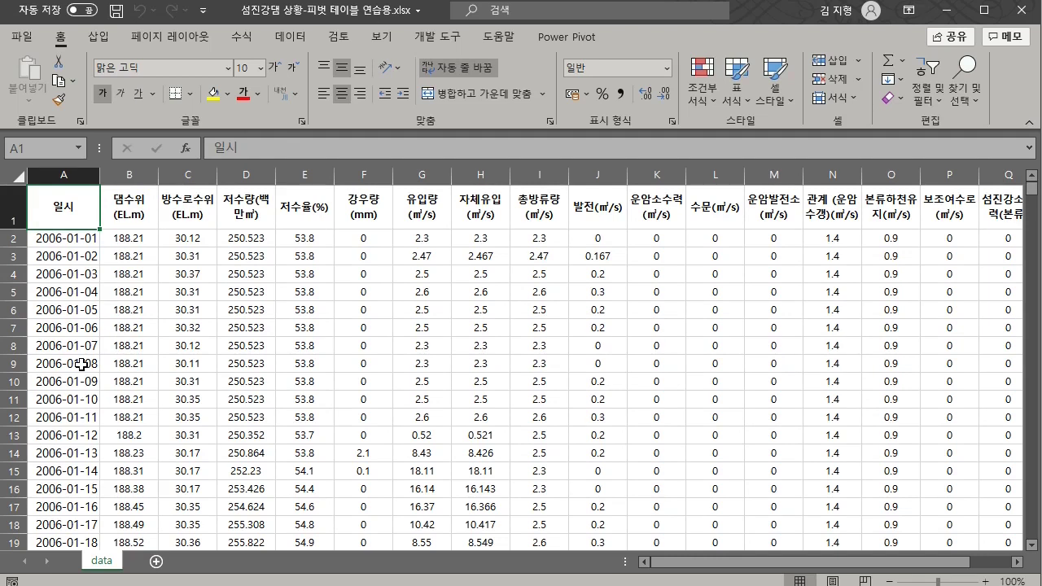
Create a pivot table on a new worksheet from the range data!$A$1:$R$5348
click(96, 34)
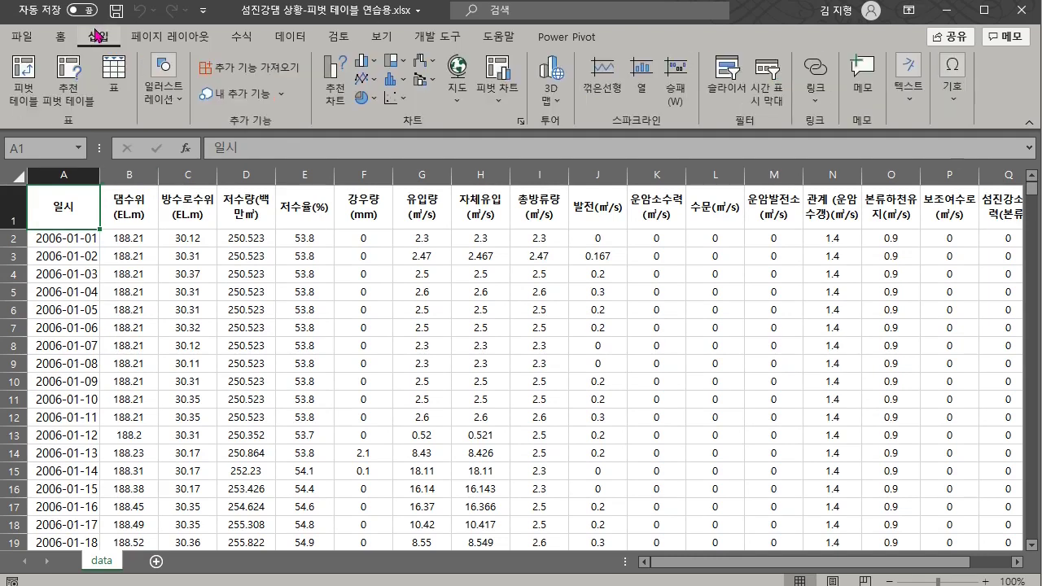
click(23, 81)
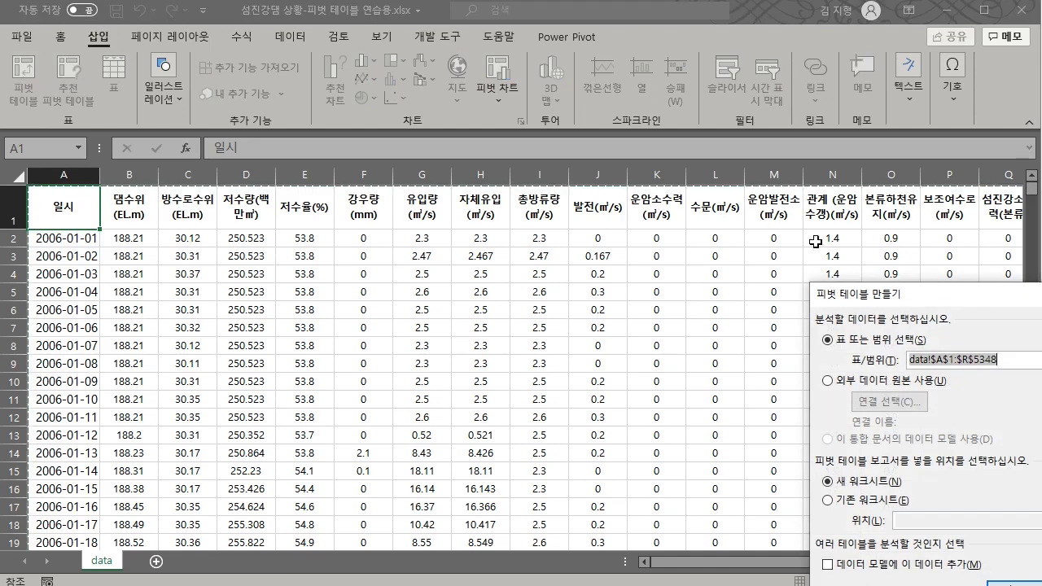
drag(980, 303, 804, 203)
click(842, 489)
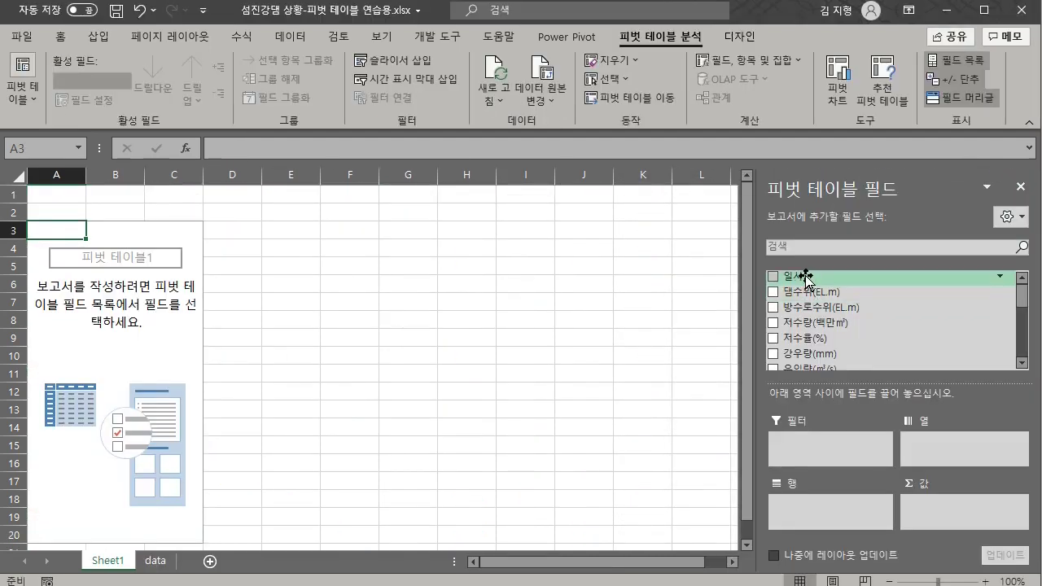
Add 일시 to the pivot table's rows and 저수율(%) to its values
drag(806, 277, 803, 511)
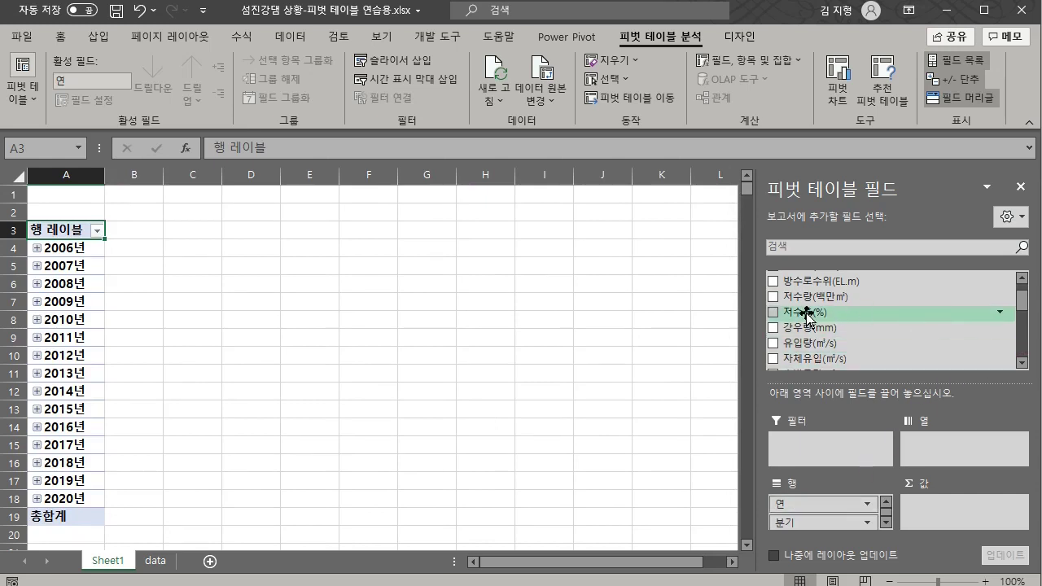
drag(806, 317, 958, 525)
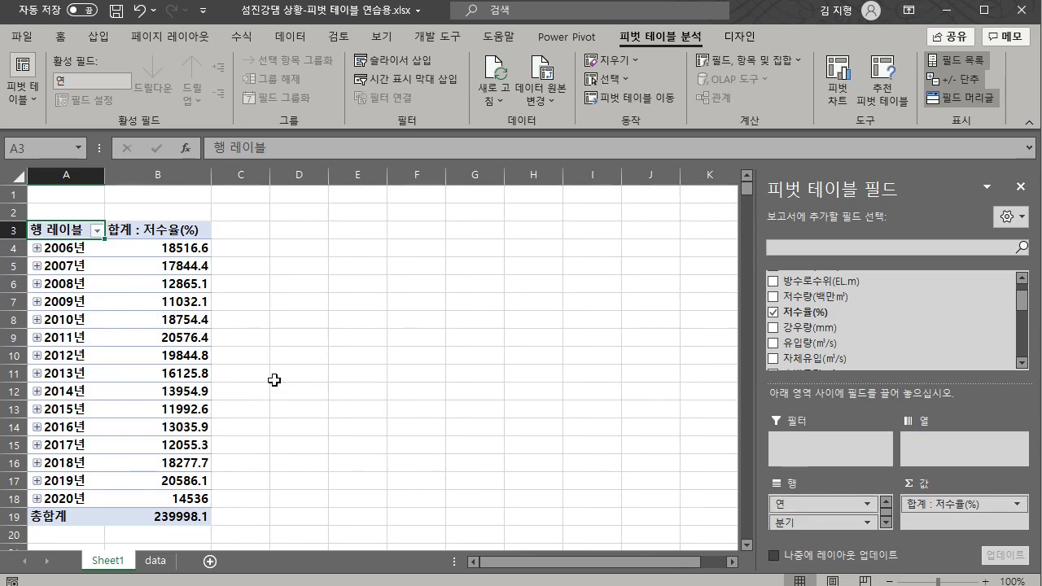
Summarise the 저수율(%) value field by average (평균) instead of sum
click(151, 318)
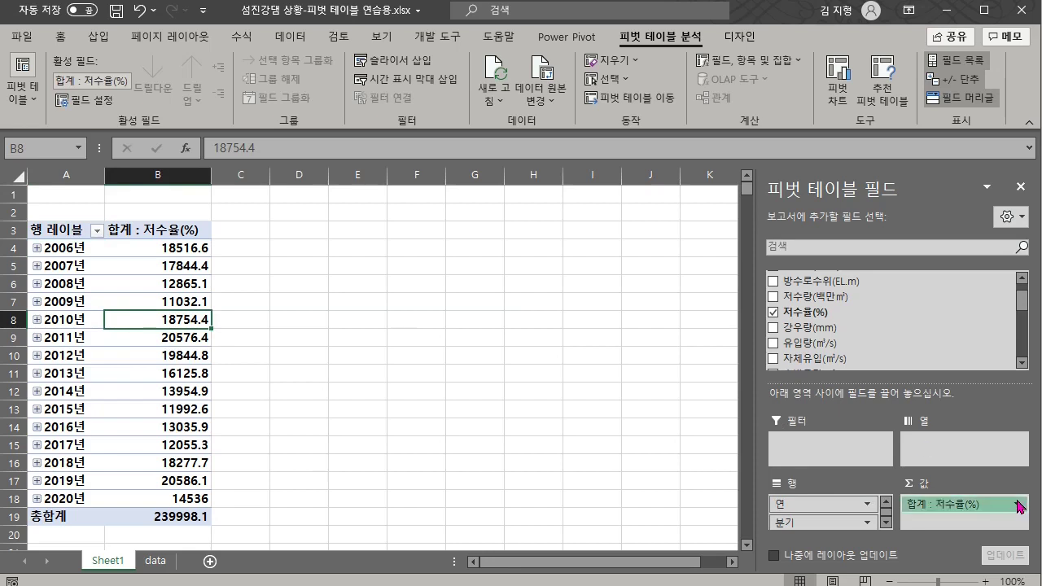
click(1010, 503)
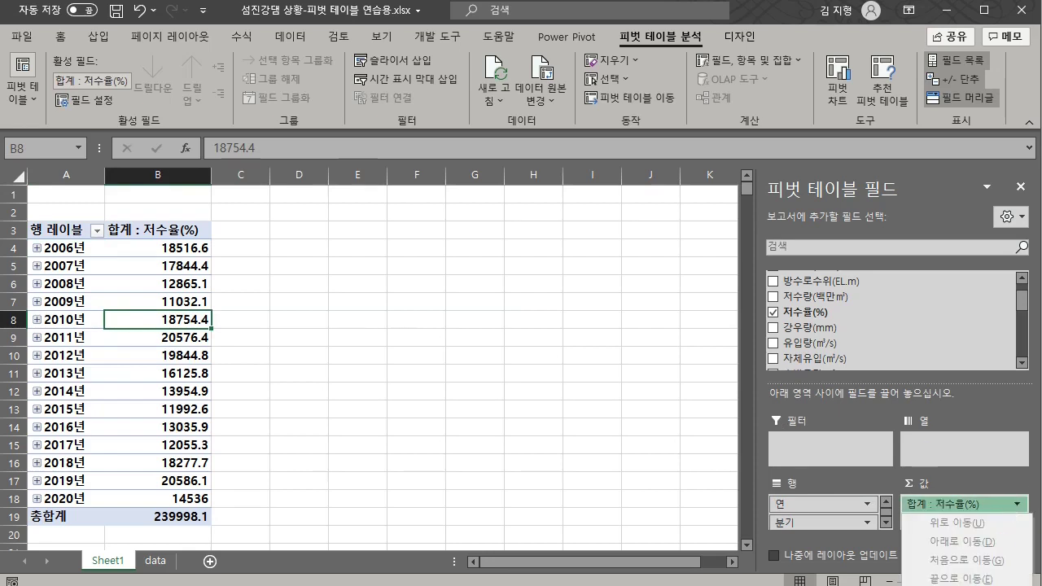
click(961, 585)
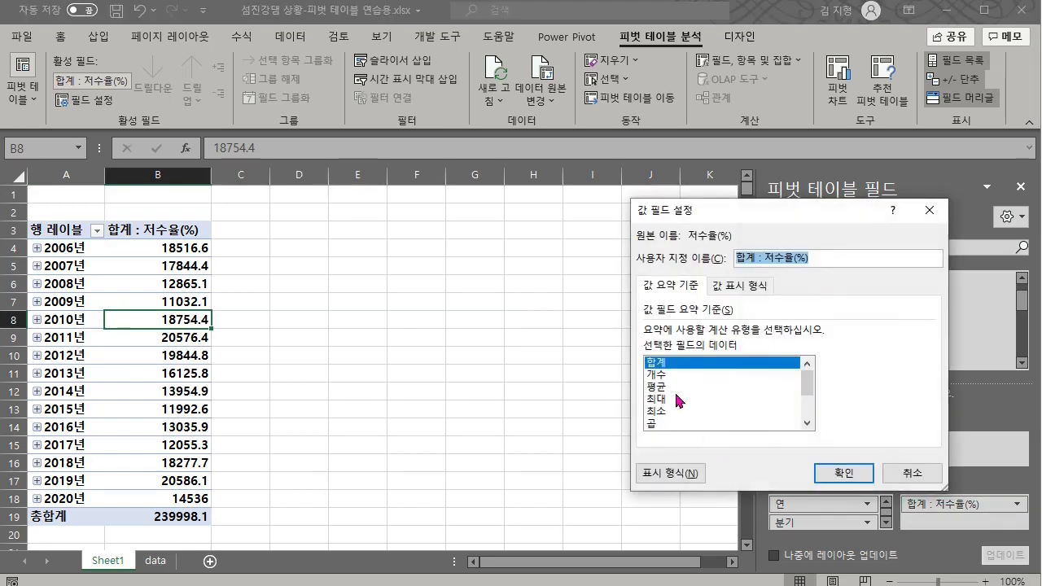
click(670, 387)
click(844, 474)
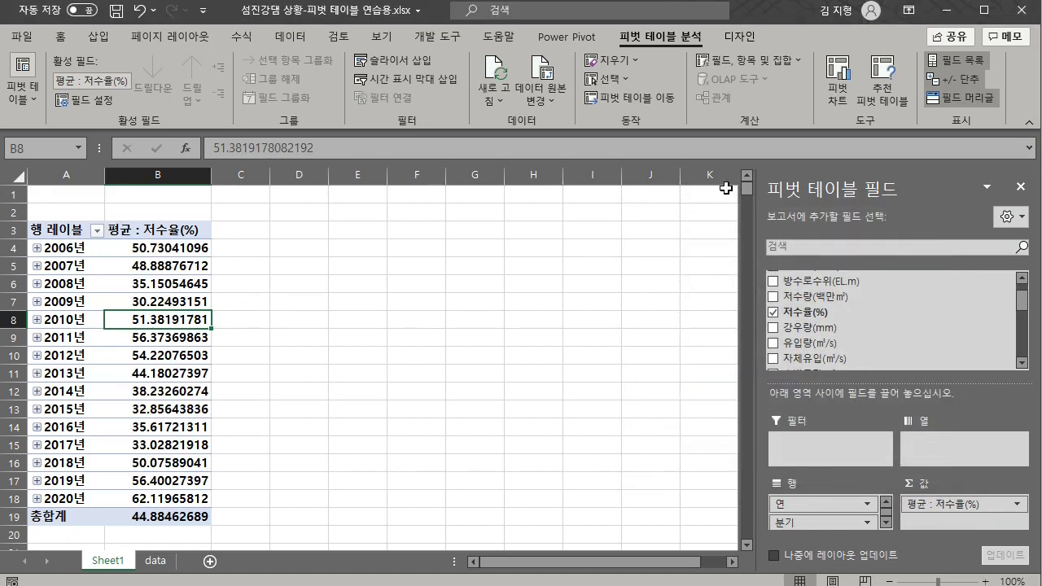
Insert a clustered column pivot chart of the yearly averages and change its chart type to line (꺾은선형)
click(843, 88)
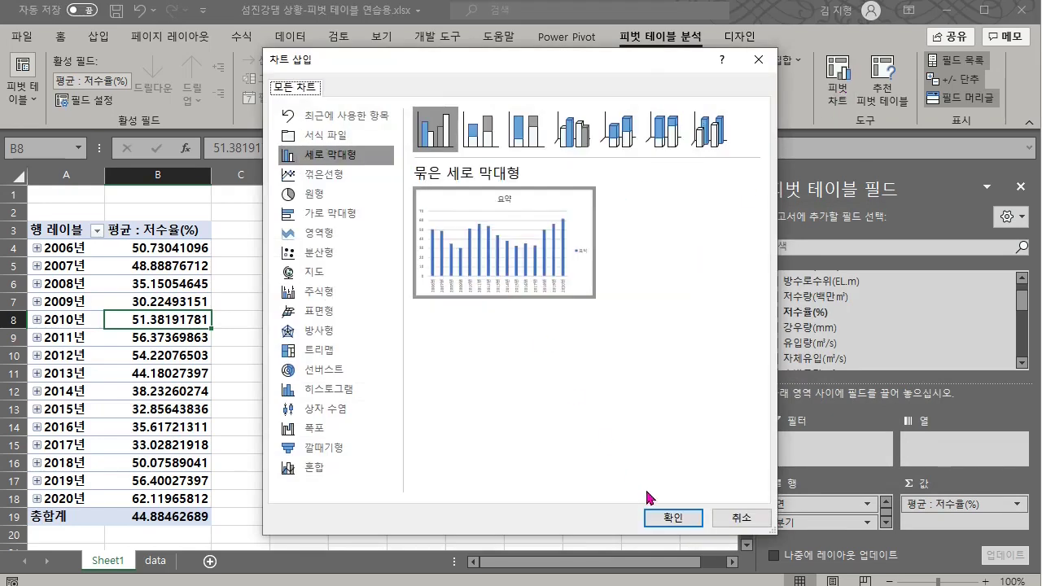
click(672, 517)
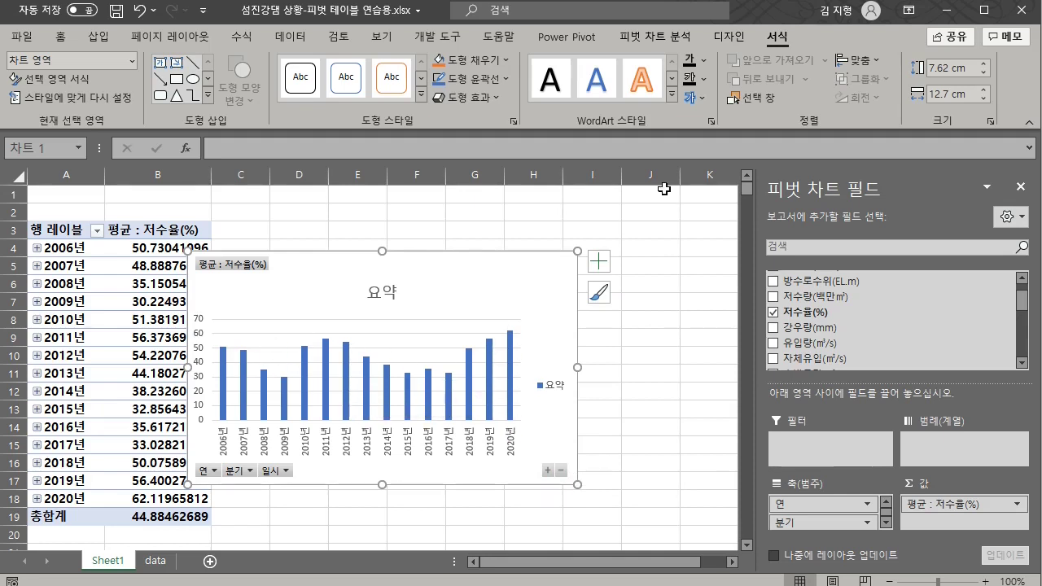
click(727, 39)
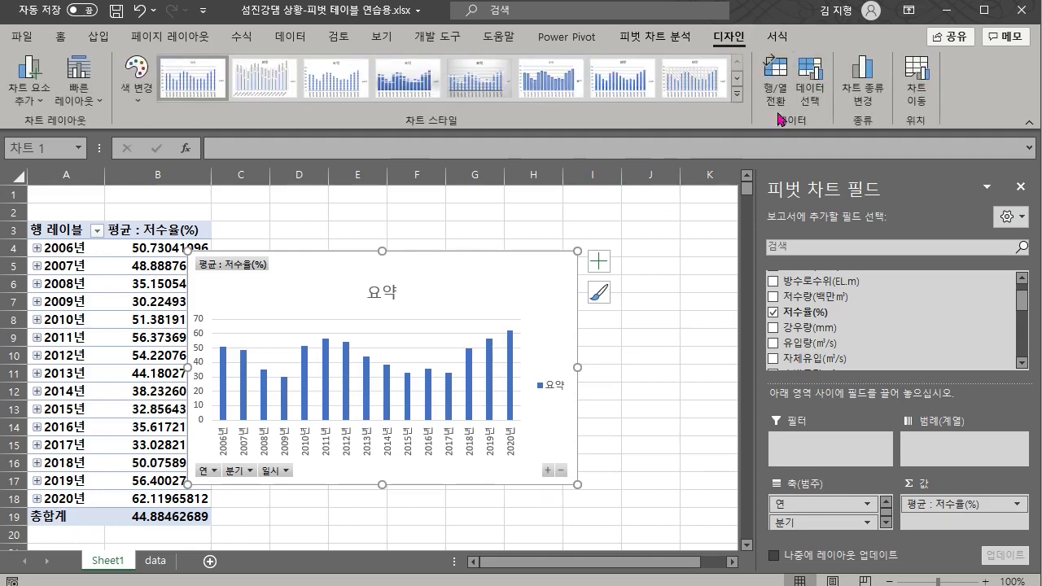
click(864, 90)
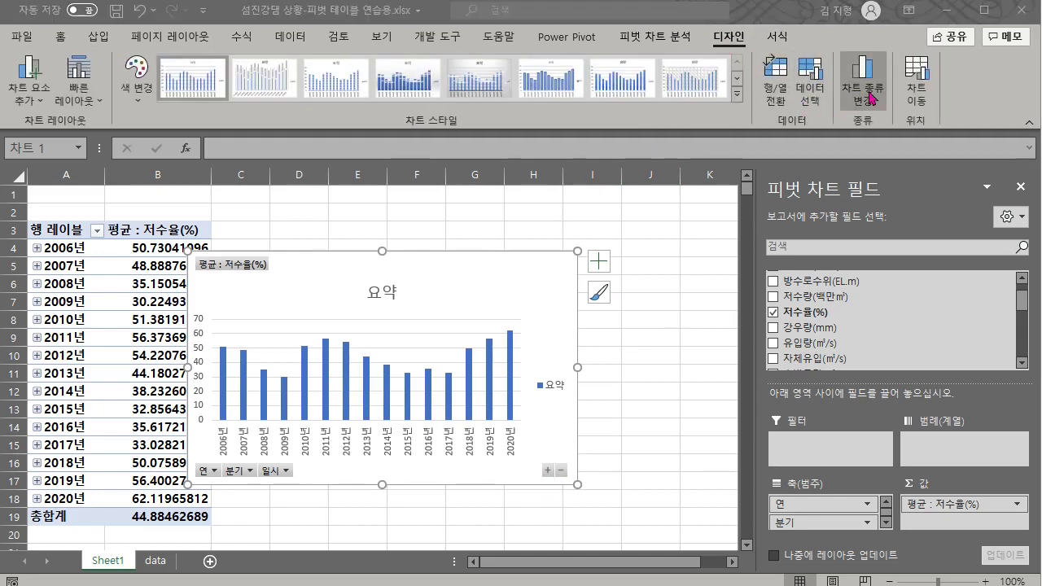
click(358, 174)
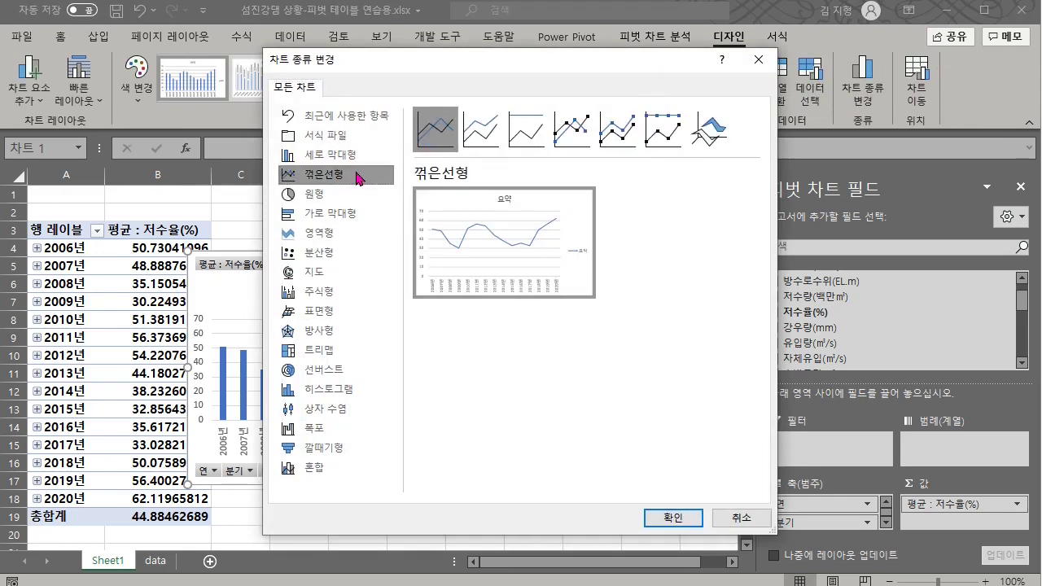
click(673, 518)
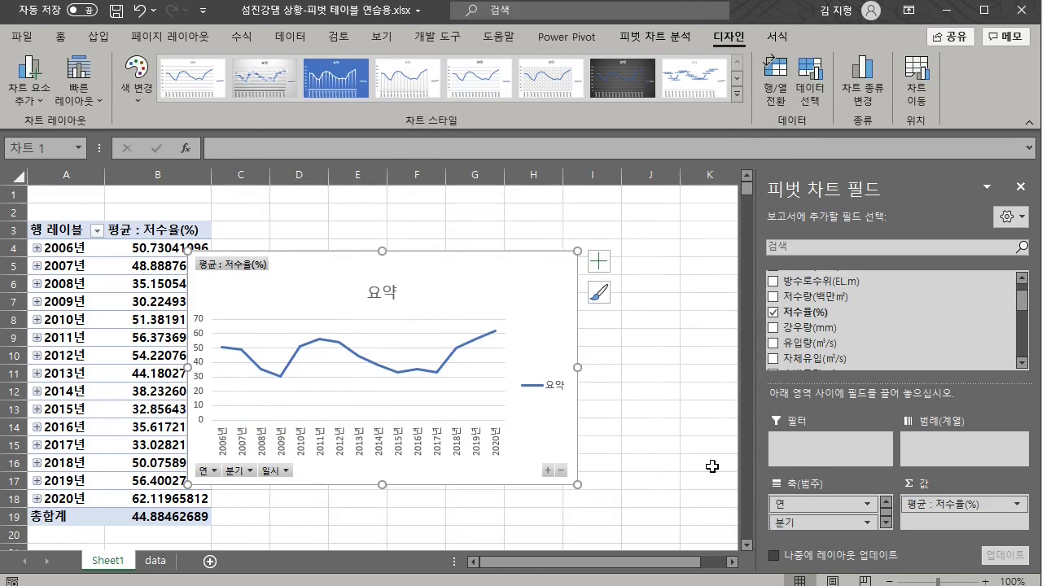
Move the line chart below the pivot table's grand total row
scroll(711, 465, down, 1)
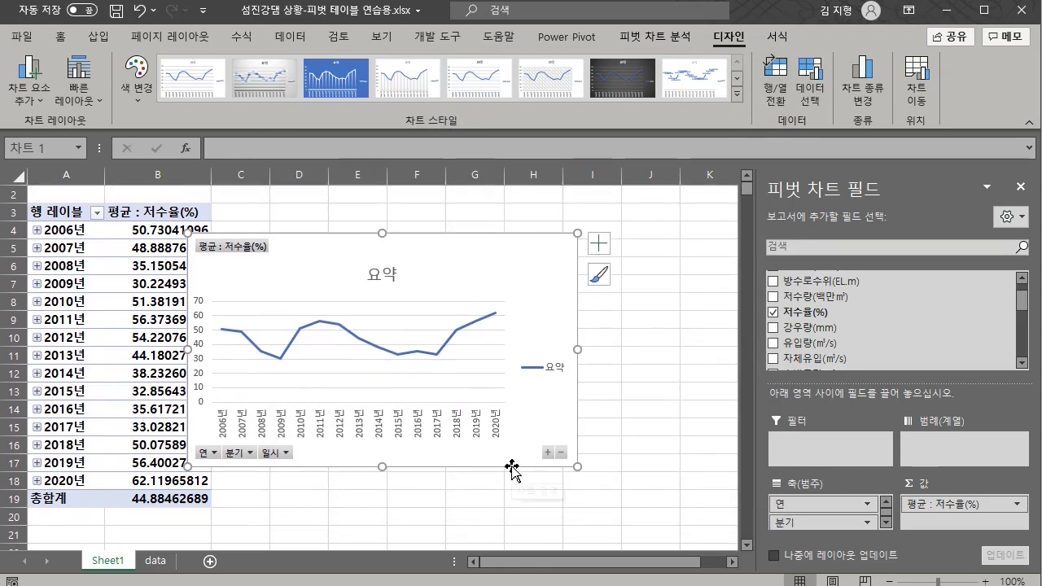
drag(511, 466, 566, 533)
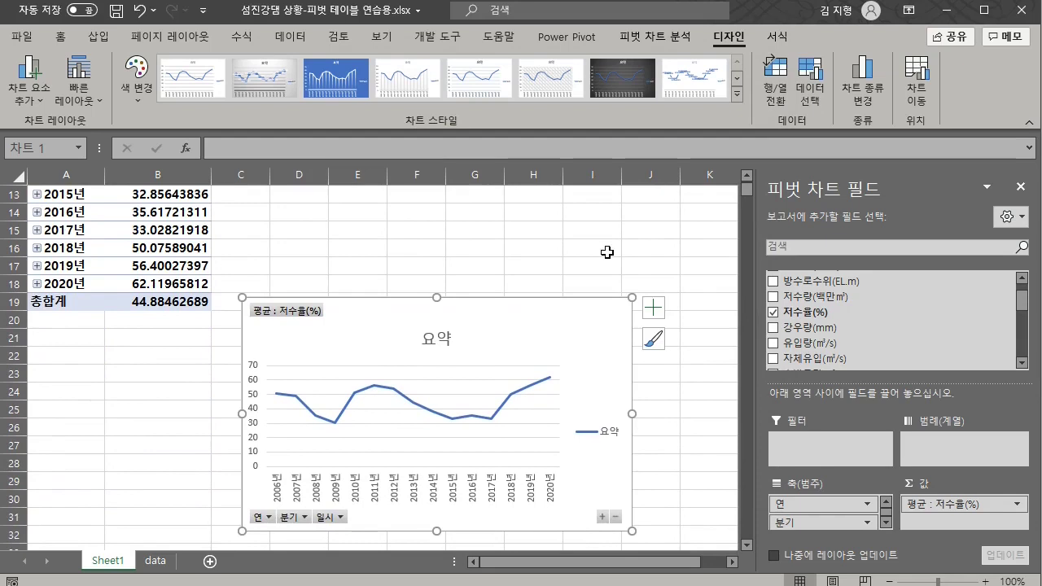
scroll(607, 253, up, 1)
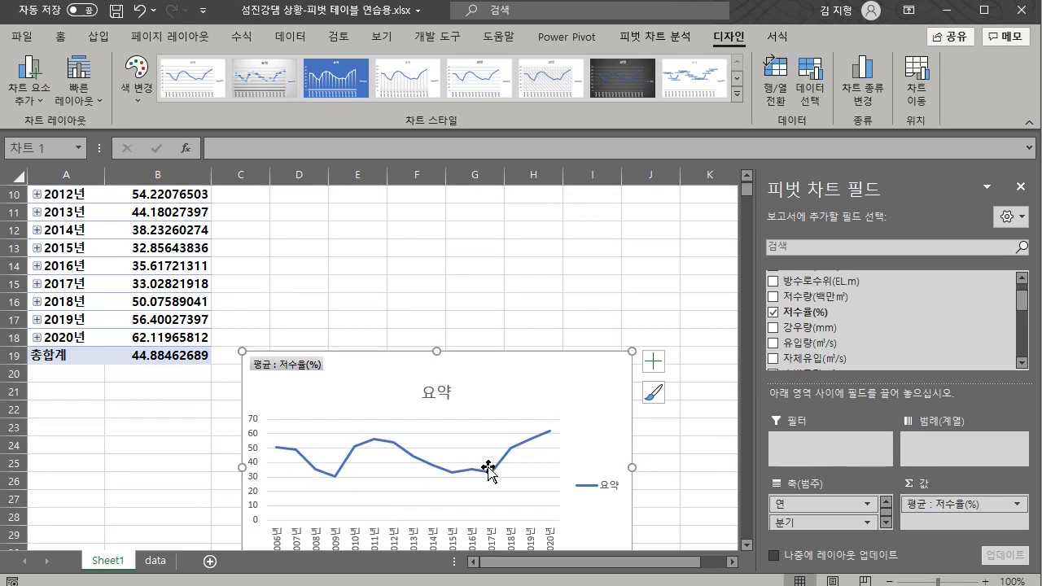
Move the 연 field from the axis area to the legend and review the quarter rows by year
drag(811, 506, 957, 444)
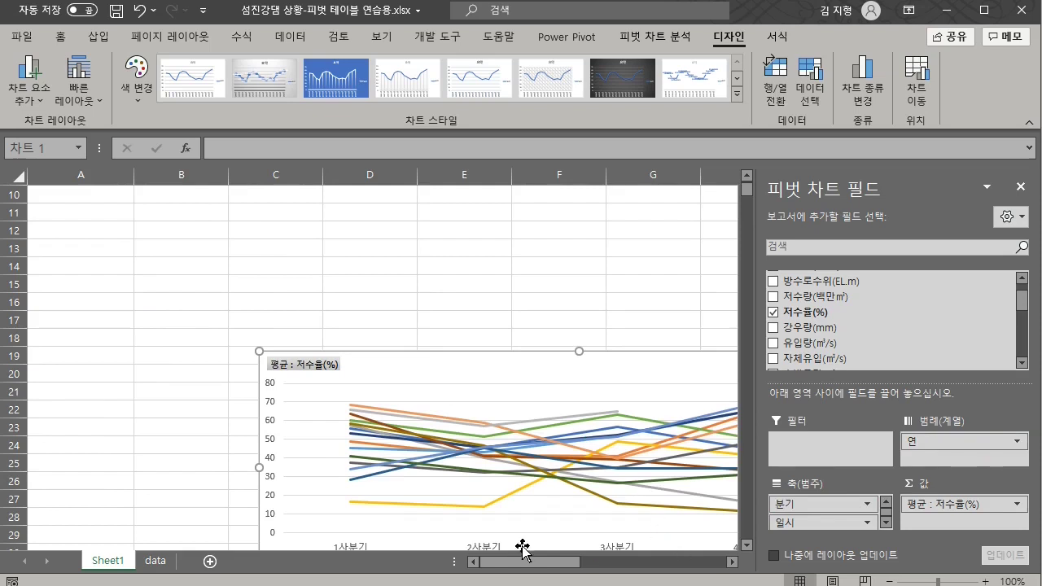
scroll(748, 221, down, 13)
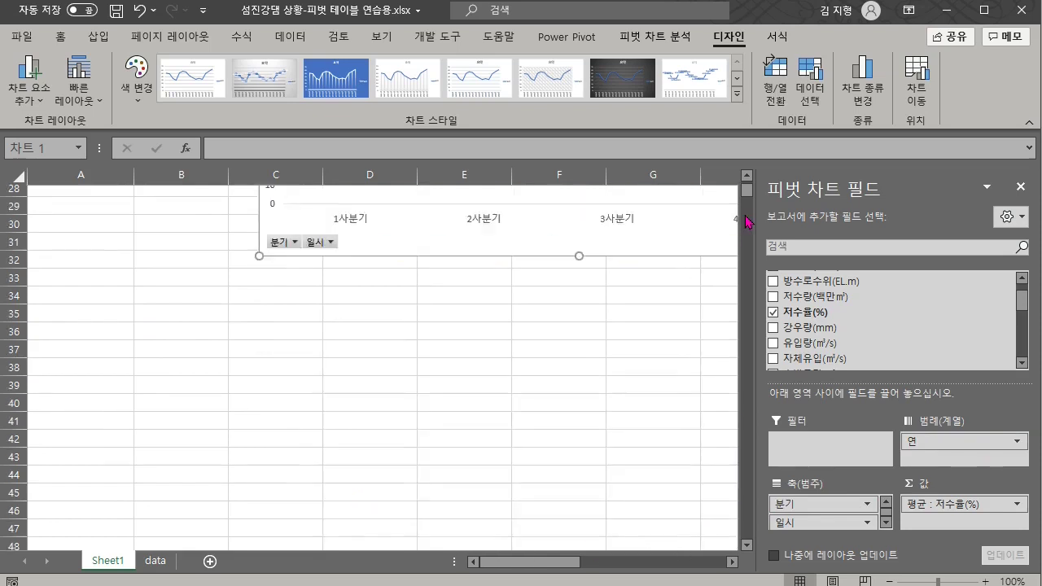
click(540, 235)
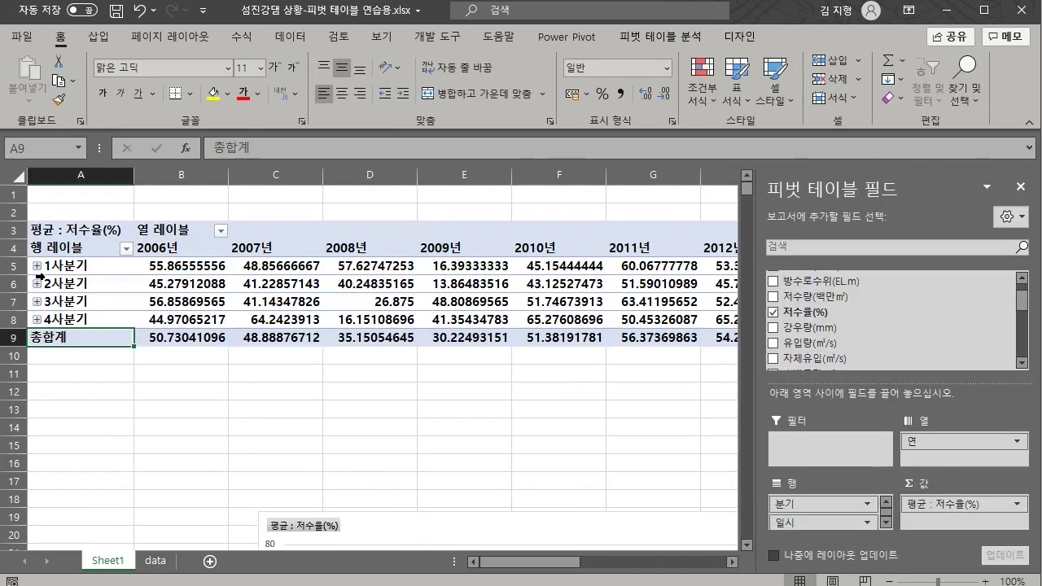
click(47, 269)
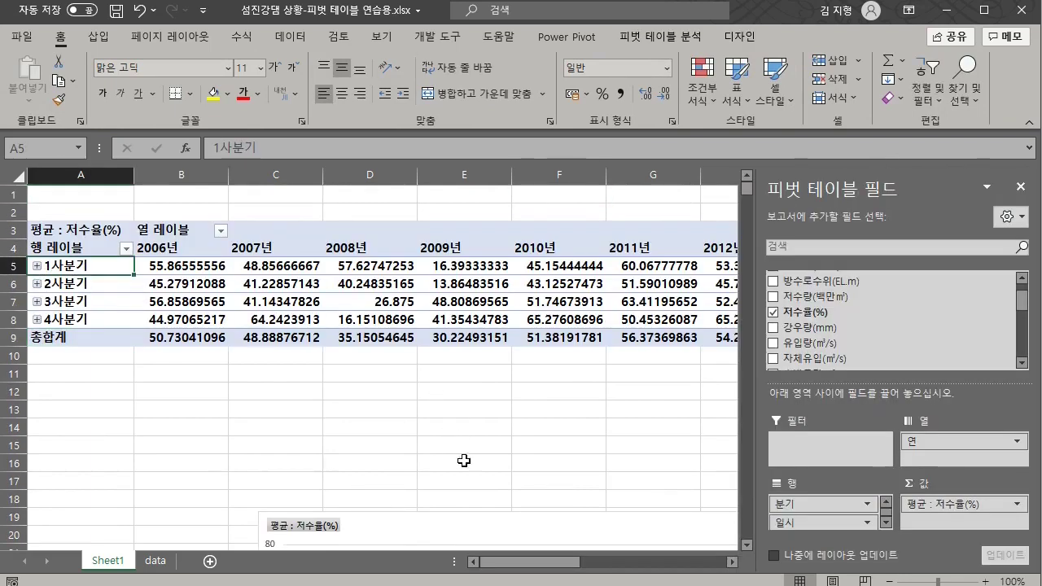
Move the chart up over the pivot table and expand all the quarters on its axis to show the months
drag(477, 512, 289, 257)
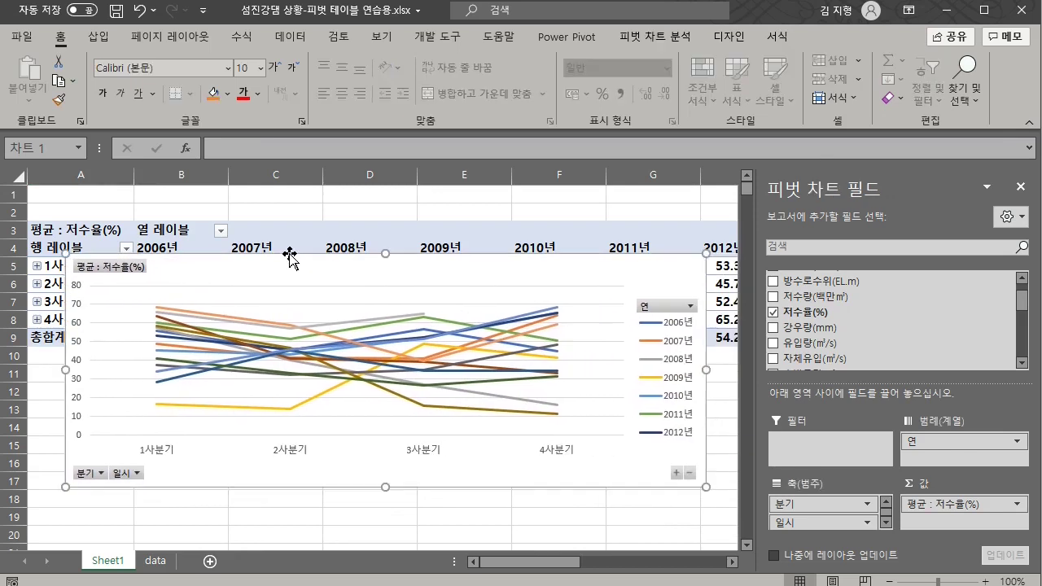
click(37, 266)
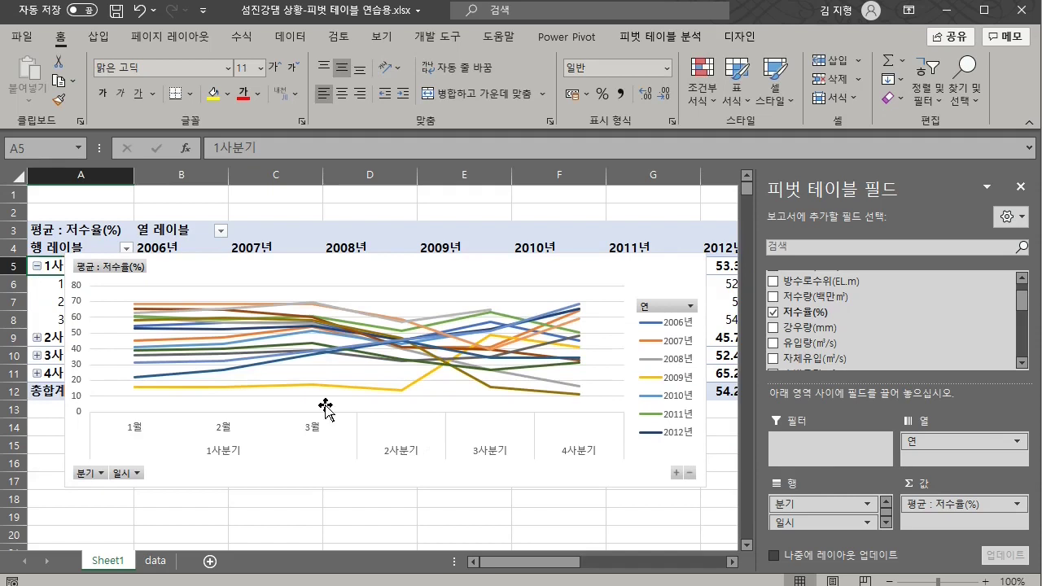
click(675, 473)
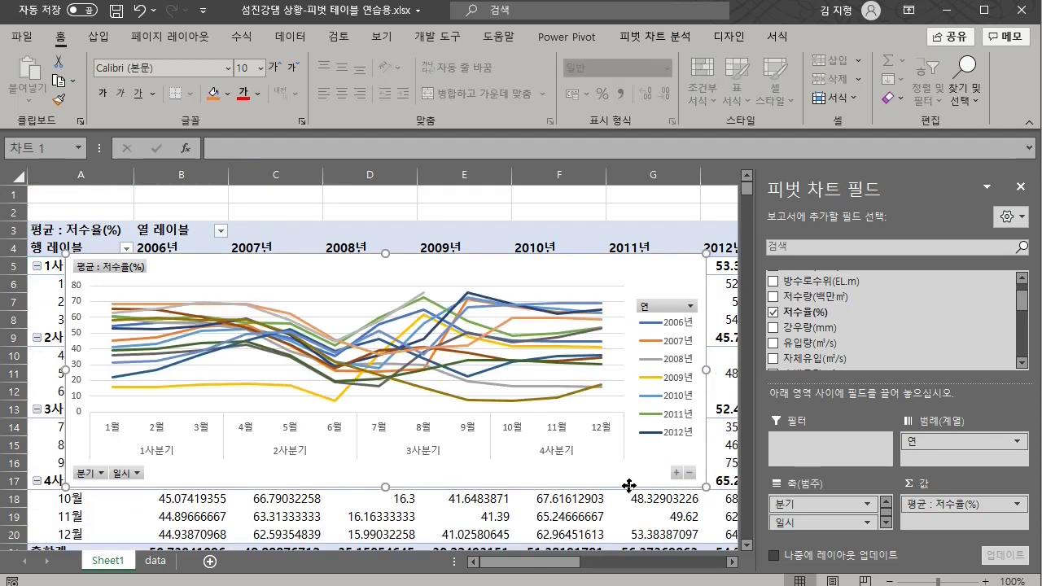
drag(629, 485, 632, 517)
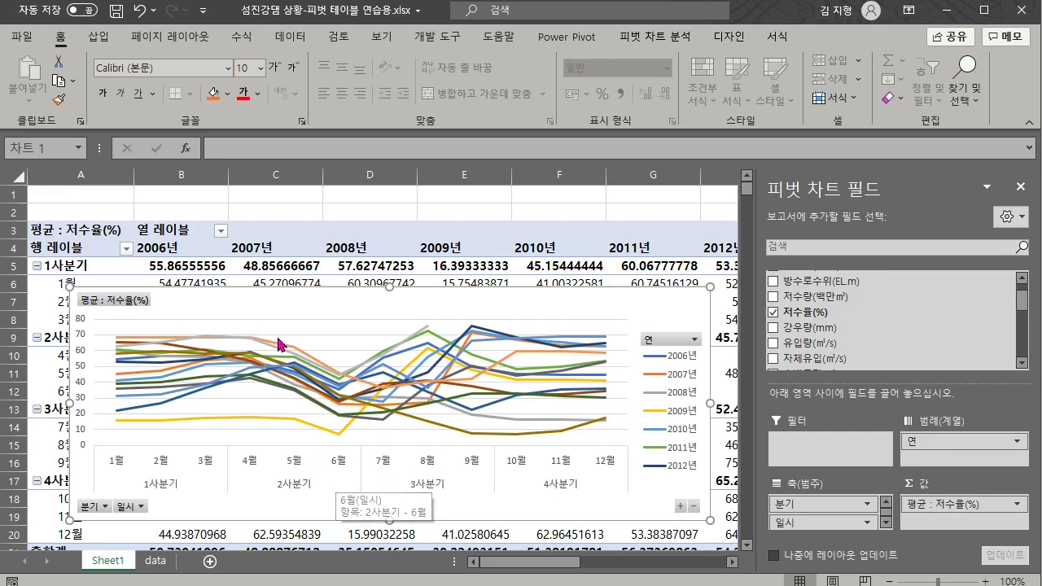
mouse_move(354, 410)
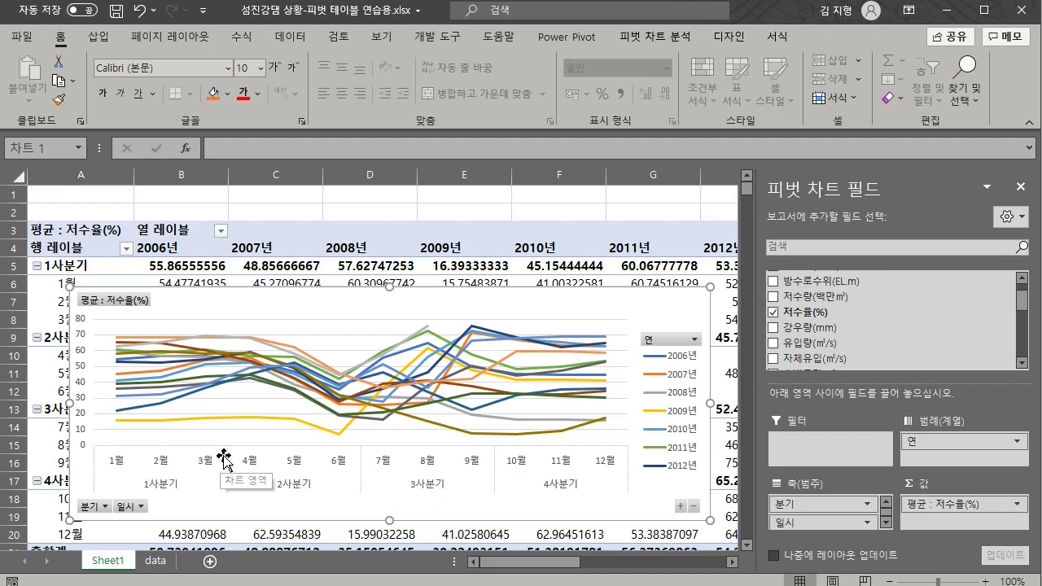
Regroup the 일시 dates by 일, 월 and 연 without 분기, and move 연 back to the chart's legend
click(64, 302)
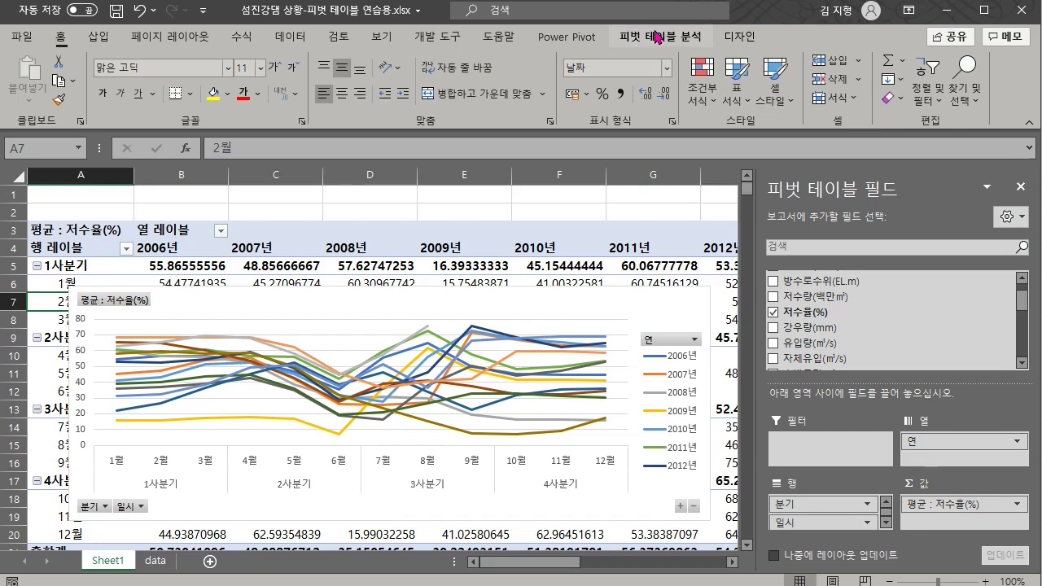
click(657, 38)
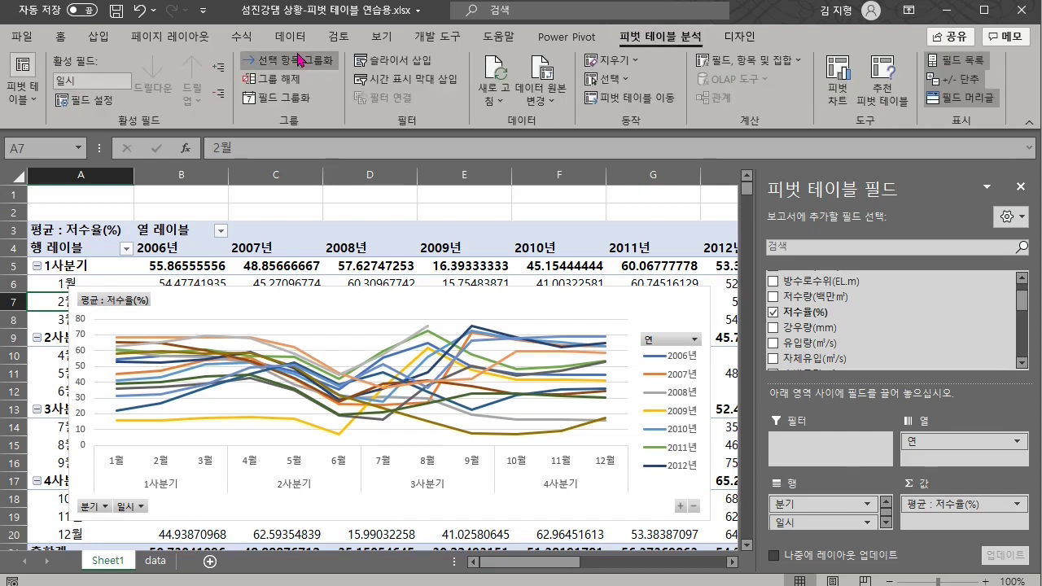
click(300, 60)
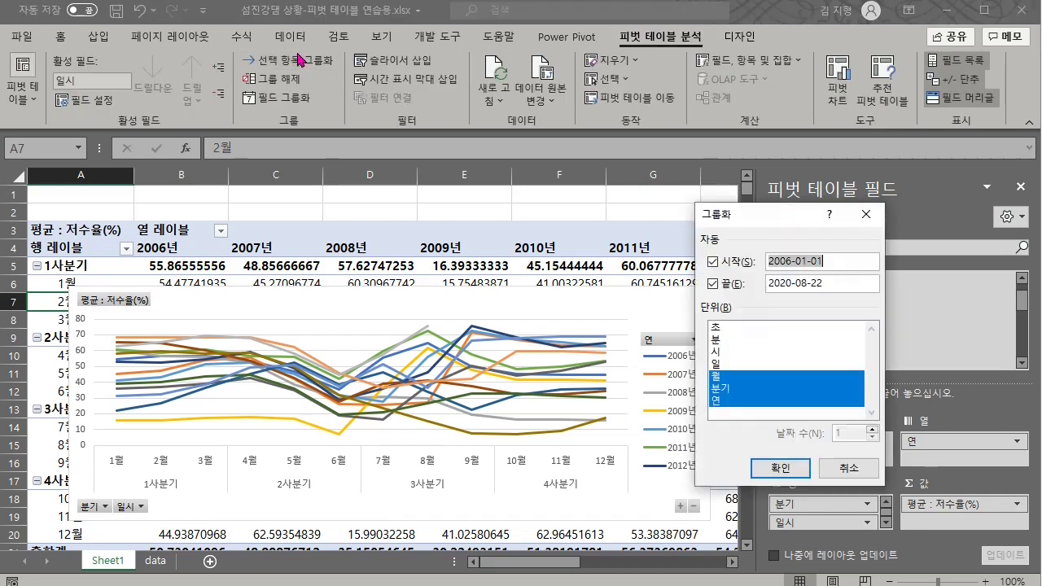
click(737, 390)
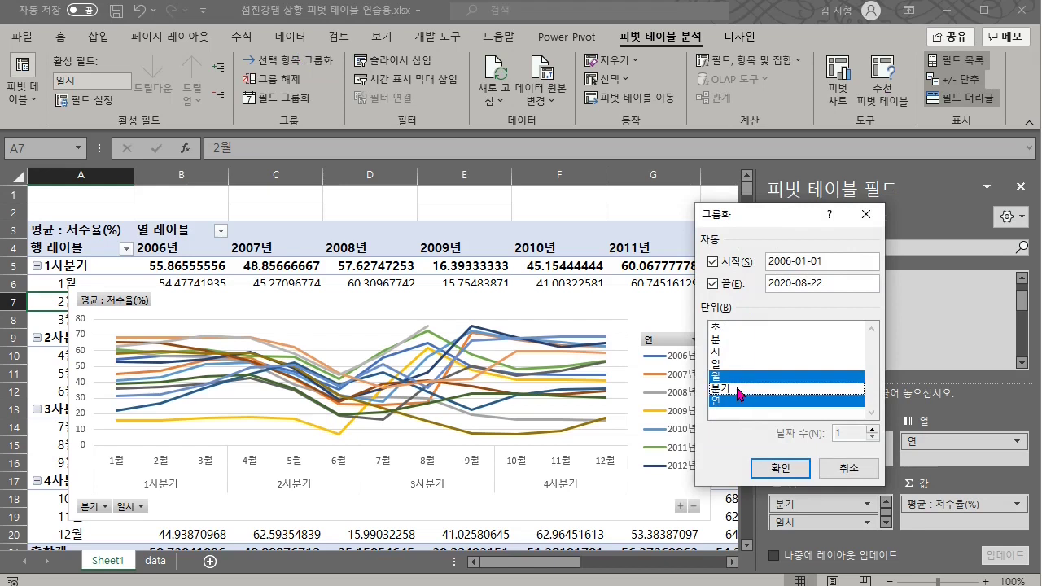
click(742, 364)
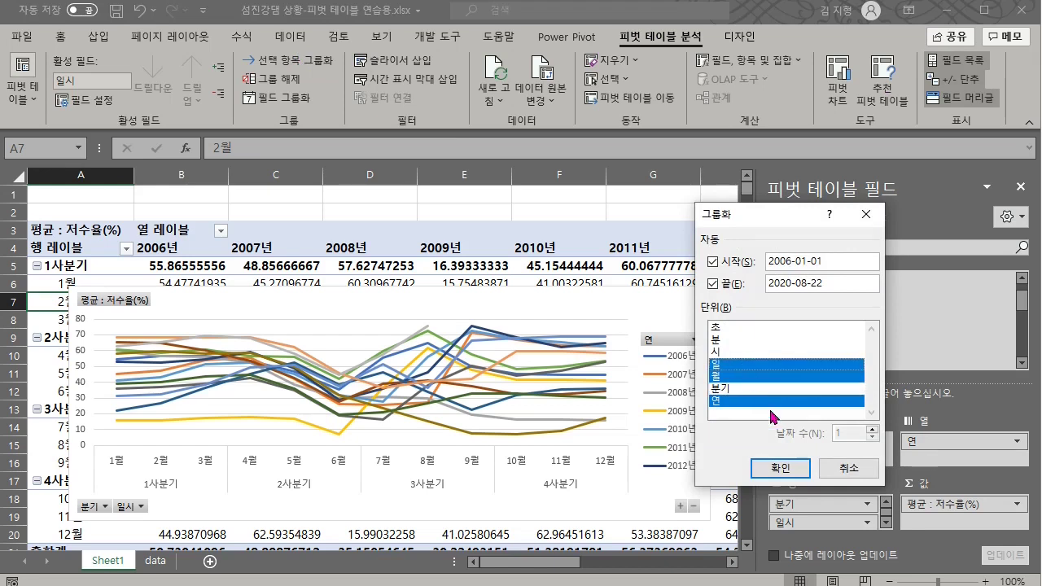
click(780, 468)
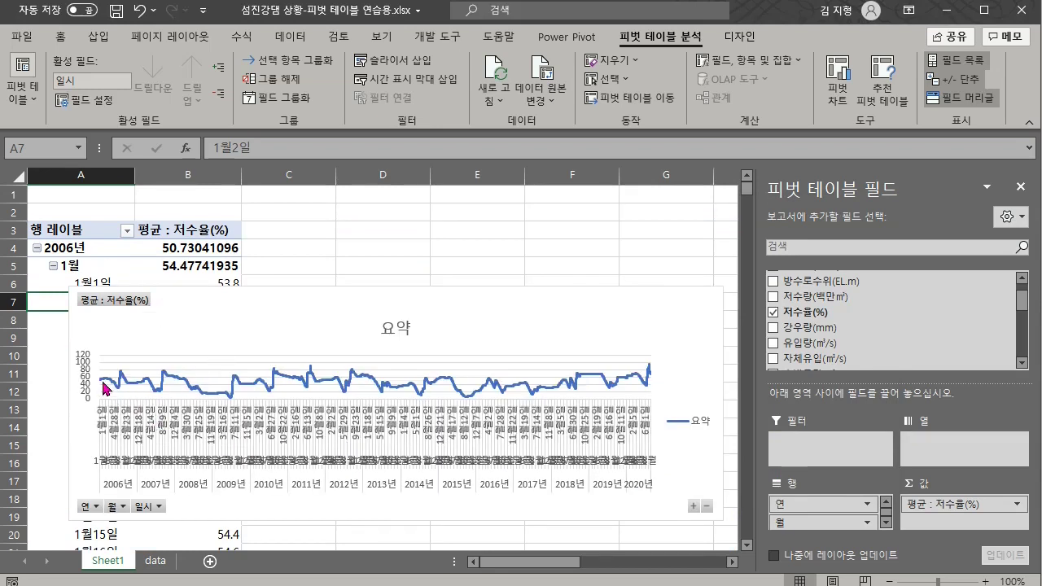
drag(806, 502, 954, 453)
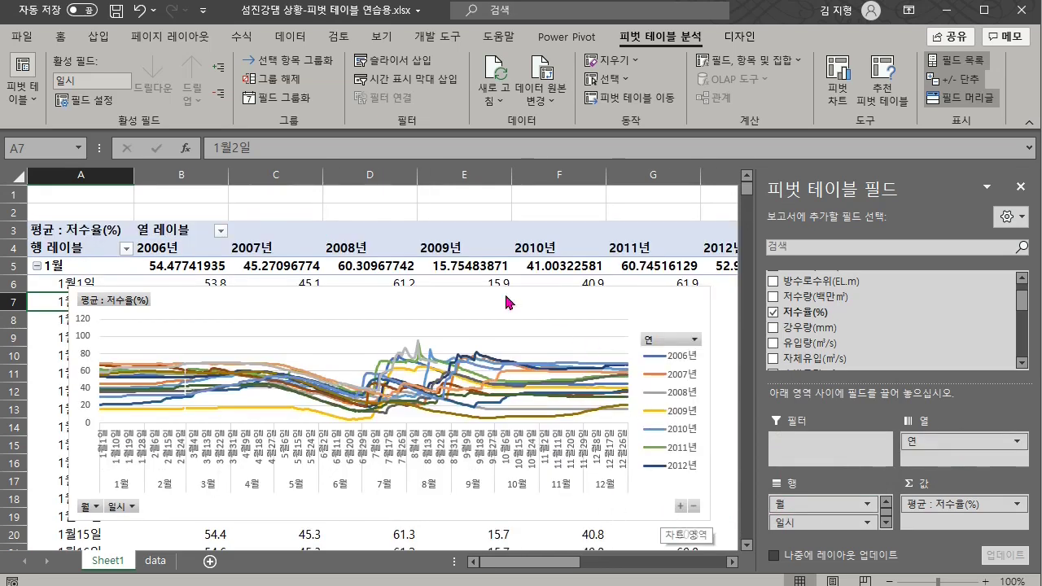
Make the chart taller at its upper and lower edges, reducing the ribbon to tabs only for more room
click(420, 285)
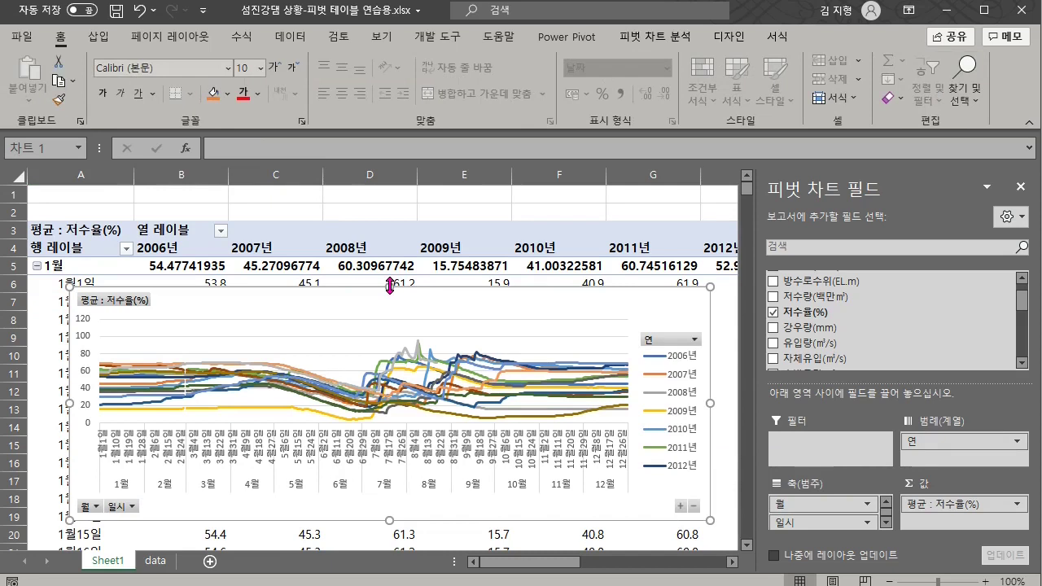
drag(389, 285, 403, 192)
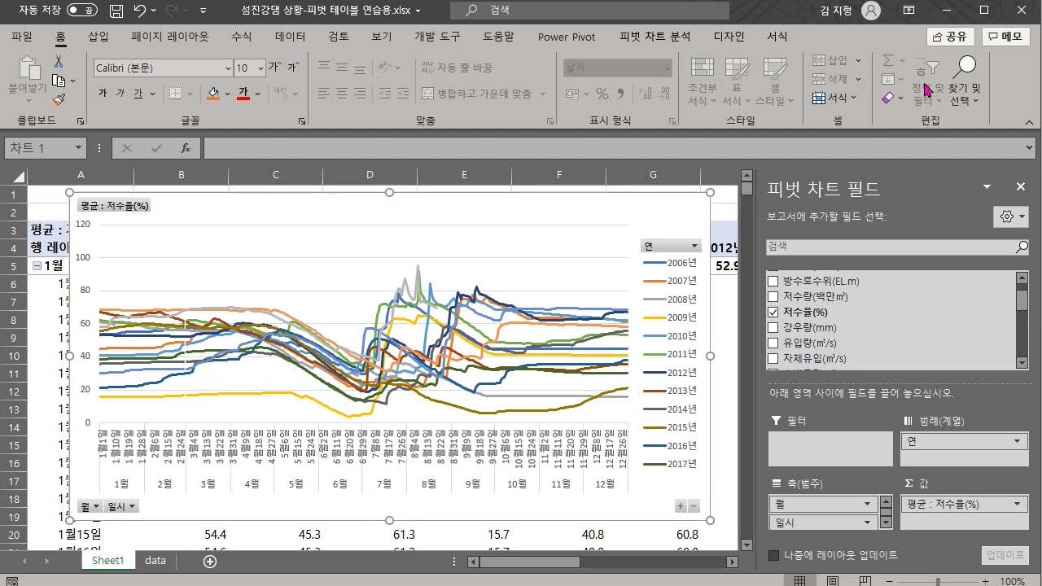
click(908, 10)
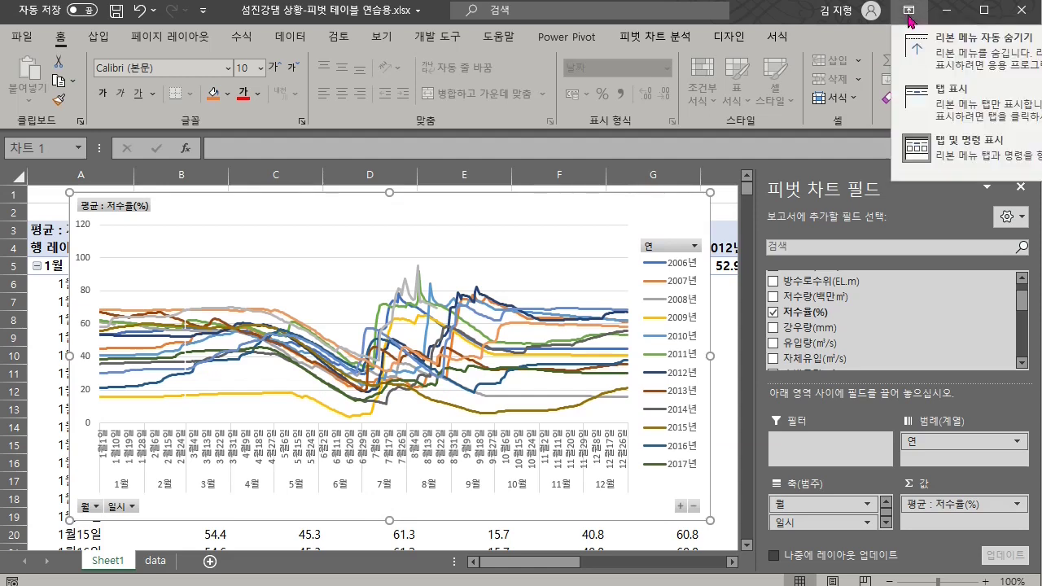
click(936, 97)
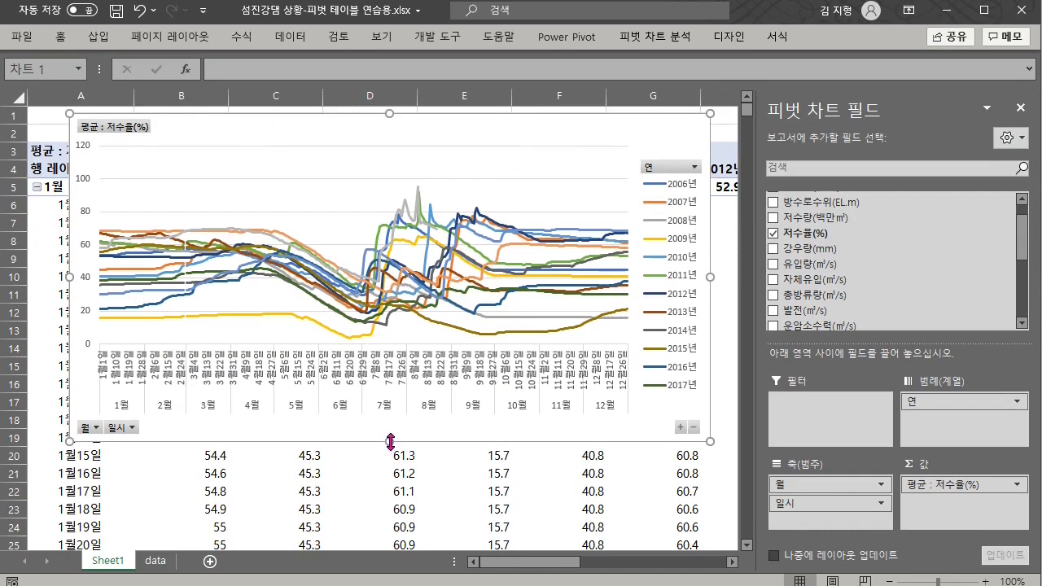
drag(390, 441, 382, 528)
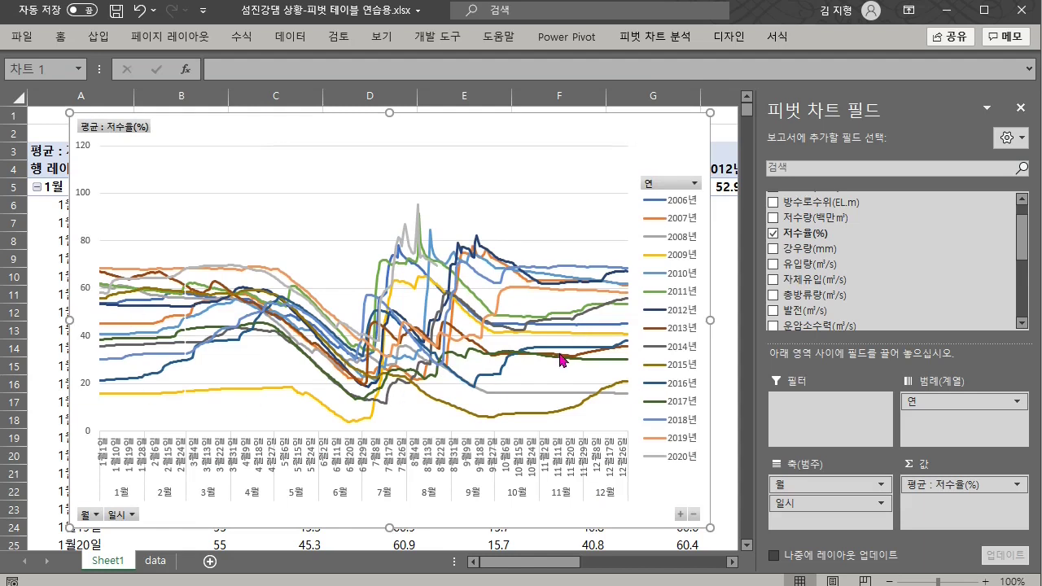
Filter the chart's 연 legend field so that only 2020년 is shown
mouse_move(561, 359)
click(694, 183)
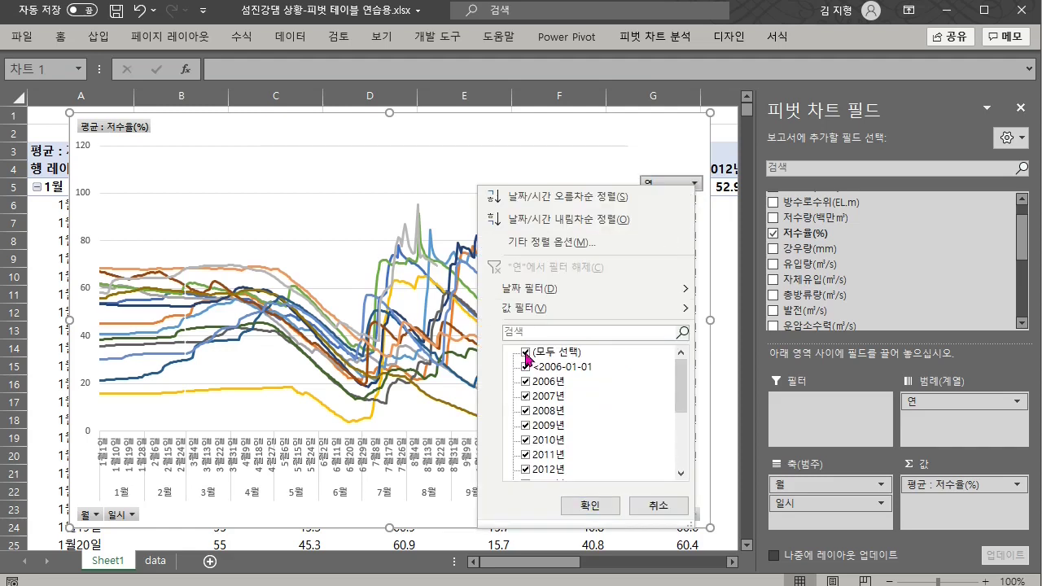
click(526, 353)
click(682, 453)
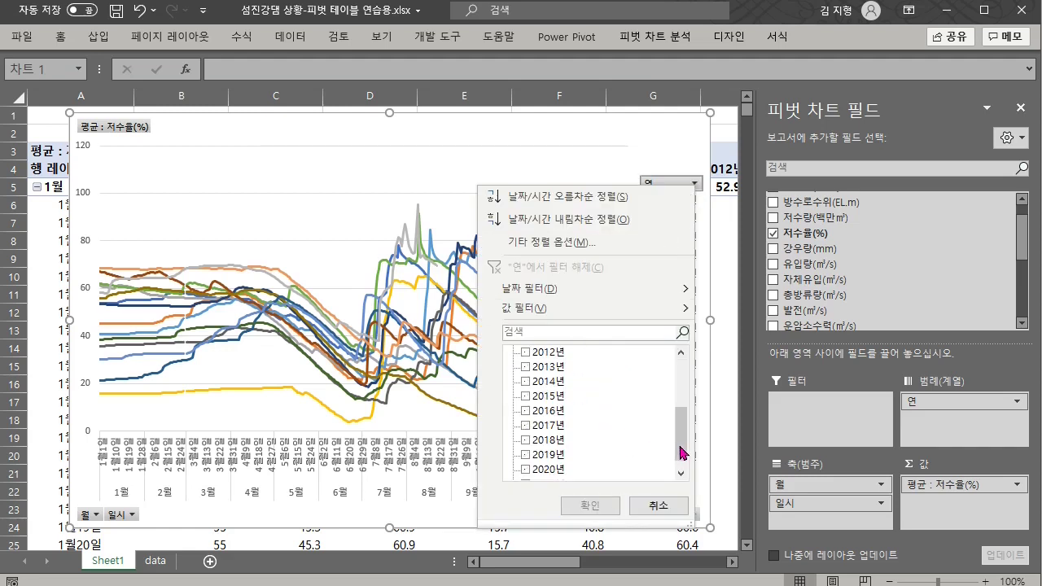
click(682, 474)
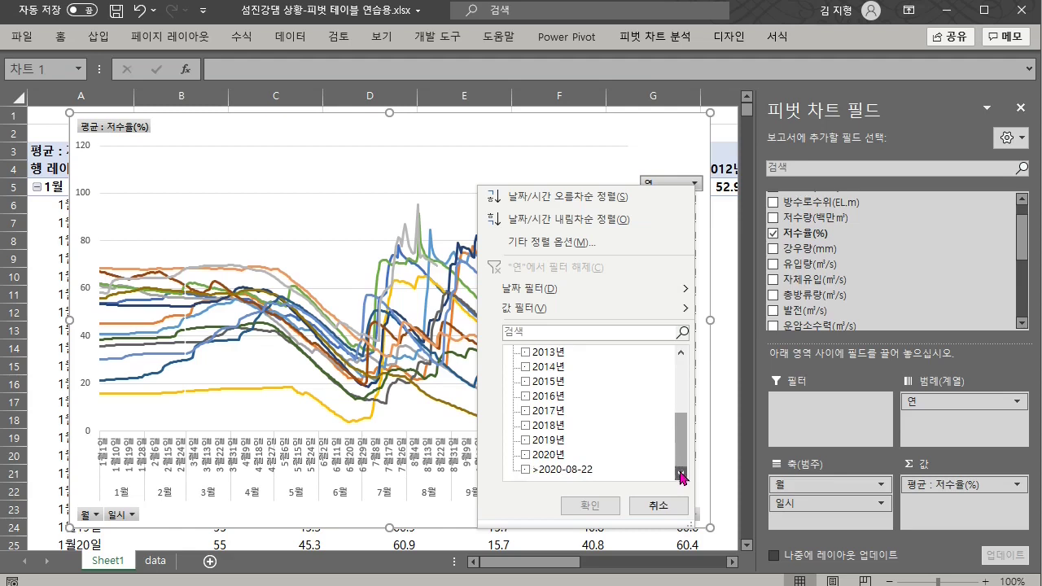
click(524, 454)
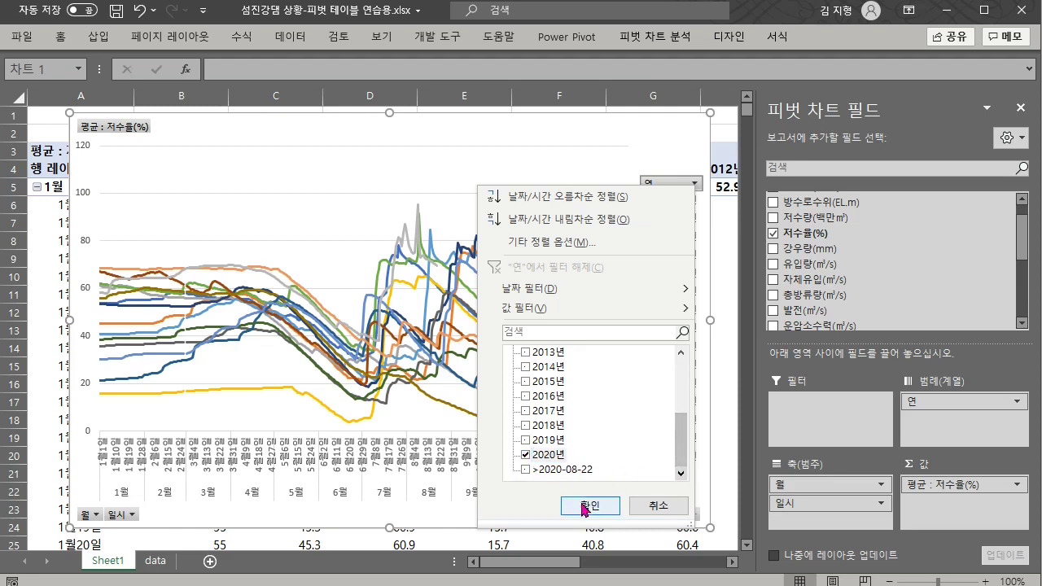
click(586, 505)
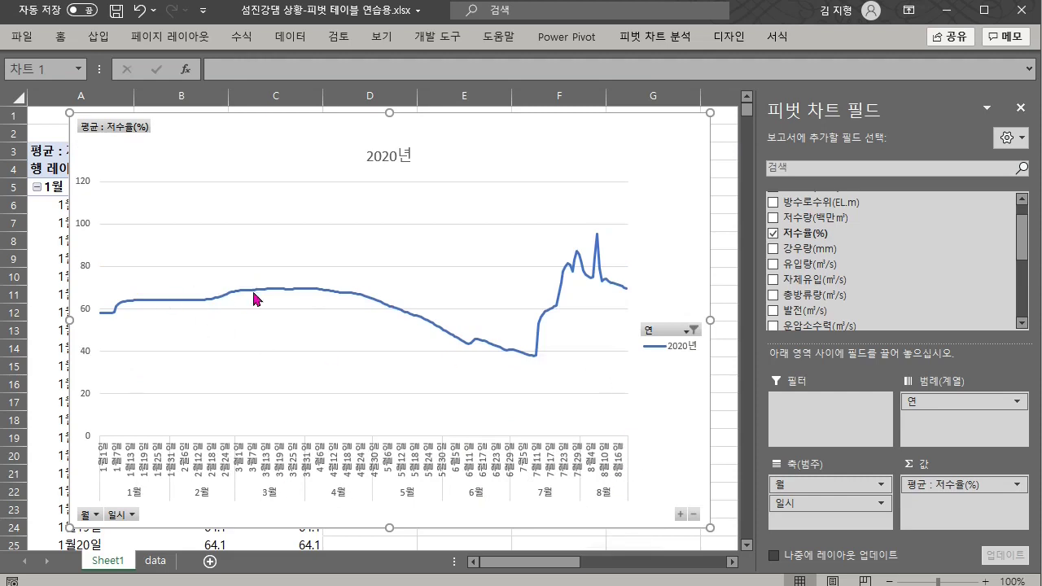
Add 2019년 to the 연 filter and compare its storage-rate line with 2020년 across the months
click(692, 330)
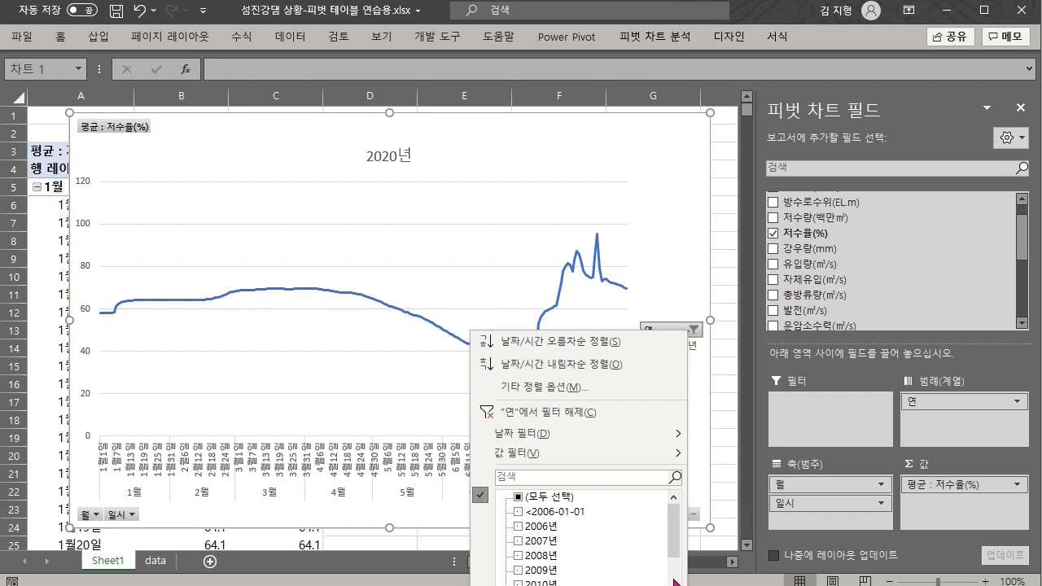
scroll(674, 581, down, 3)
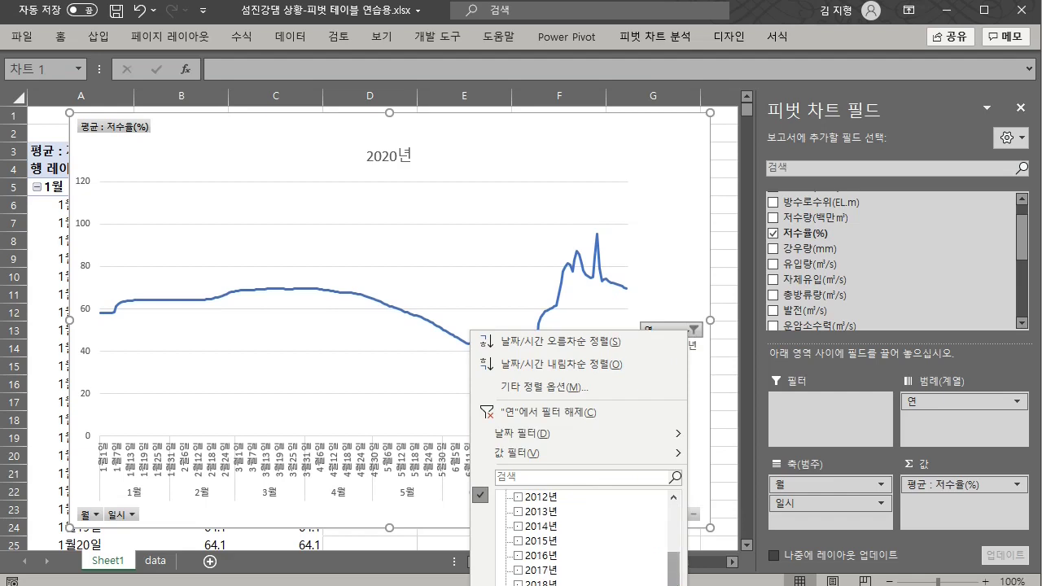
key(Return)
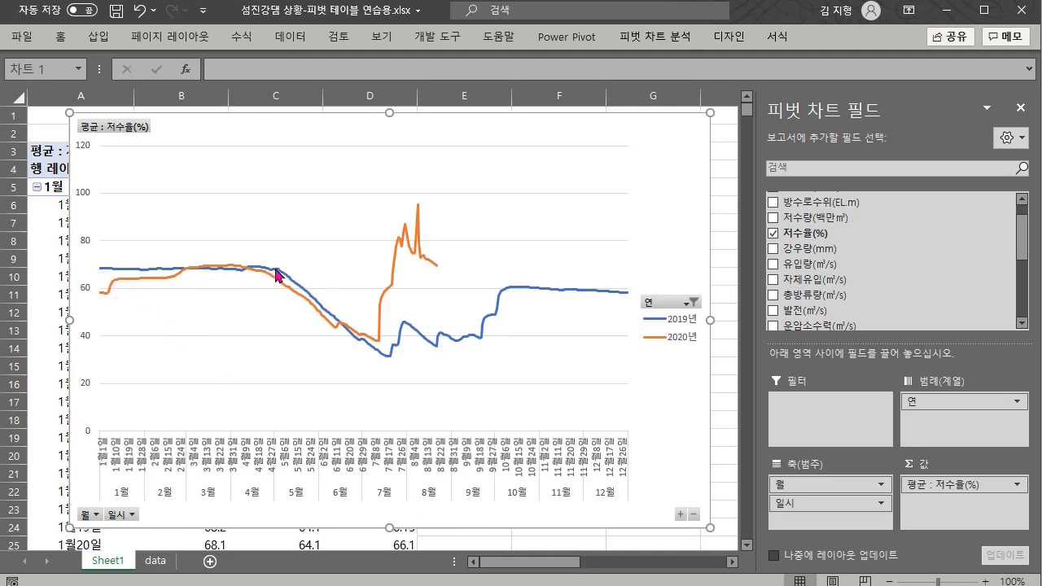
mouse_move(285, 279)
mouse_move(437, 351)
mouse_move(485, 341)
mouse_move(528, 291)
mouse_move(336, 333)
mouse_move(433, 271)
Insert a slicer for the 연 field and place it to the right of the chart
click(719, 39)
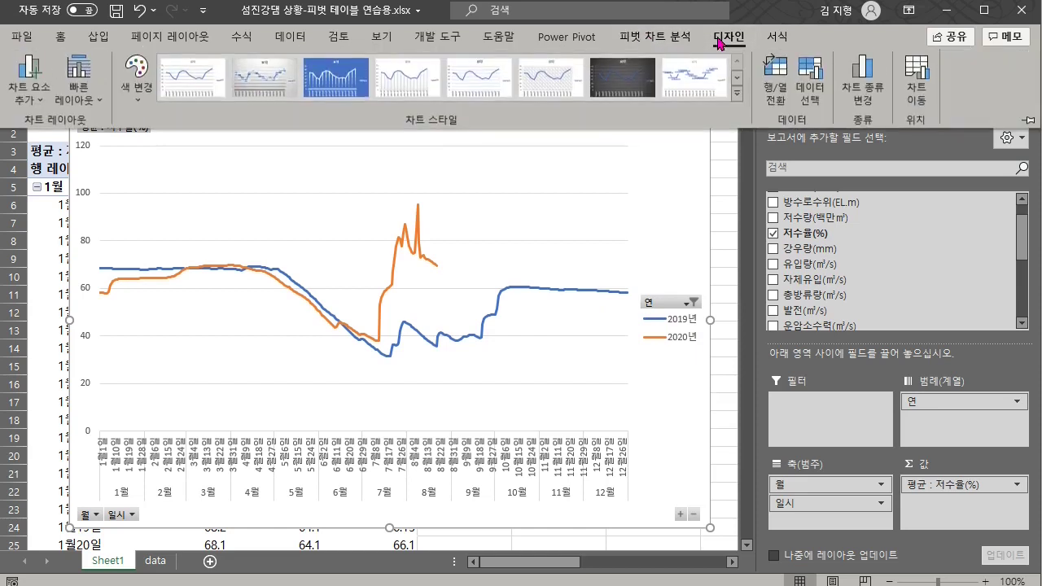
click(684, 37)
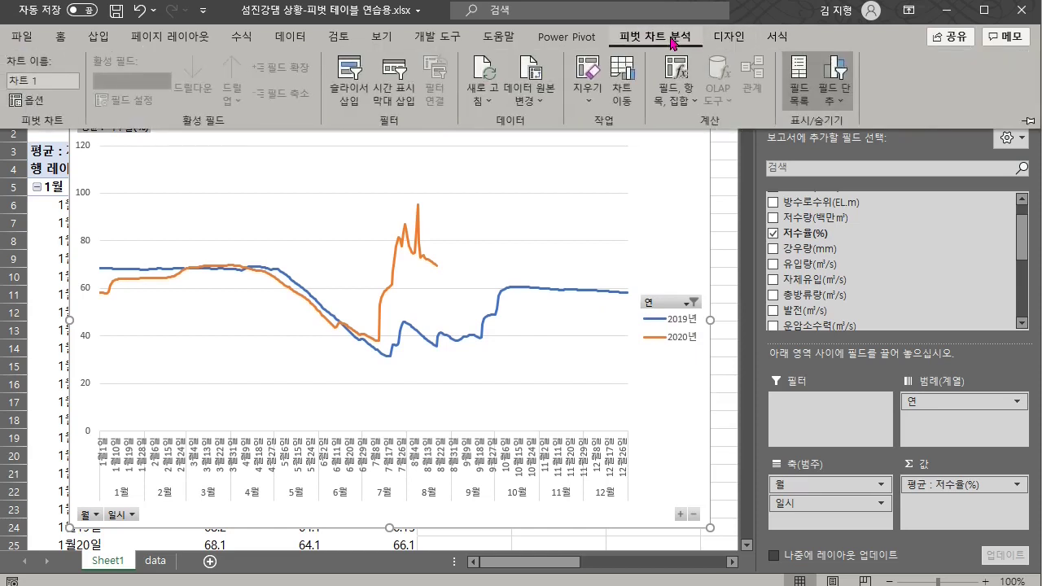
click(342, 73)
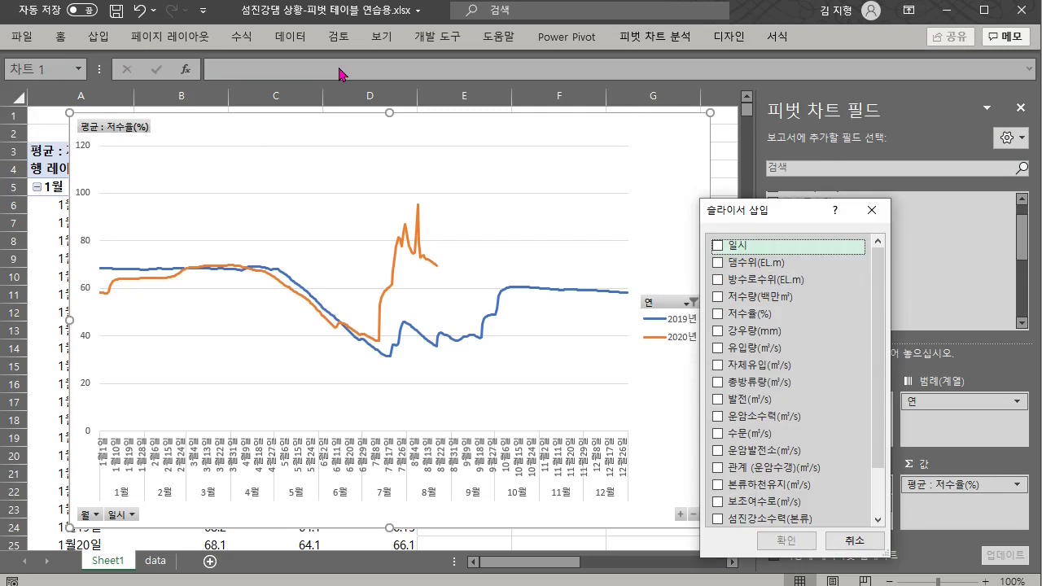
drag(804, 216, 653, 161)
click(733, 434)
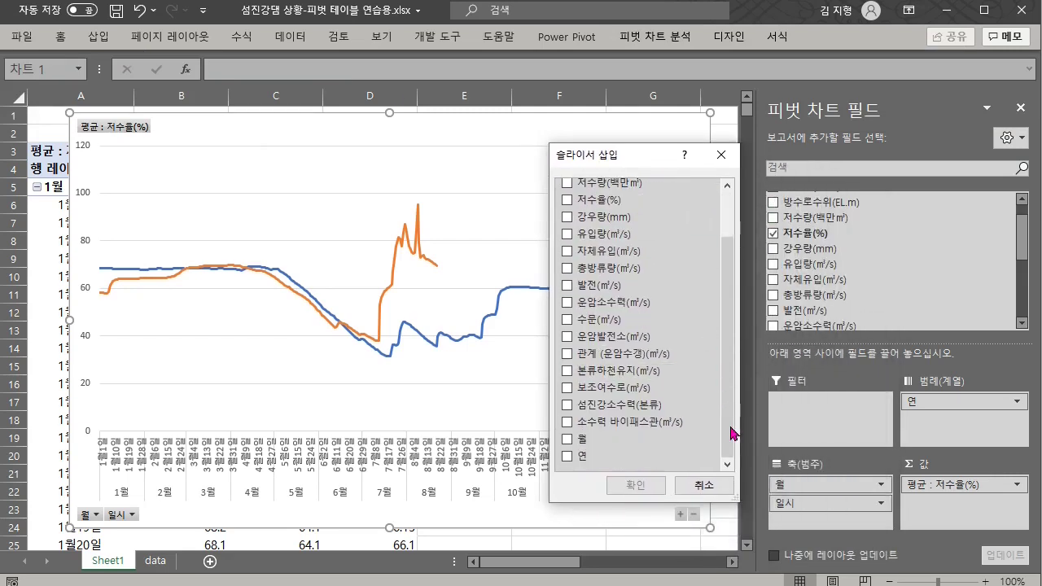
click(567, 457)
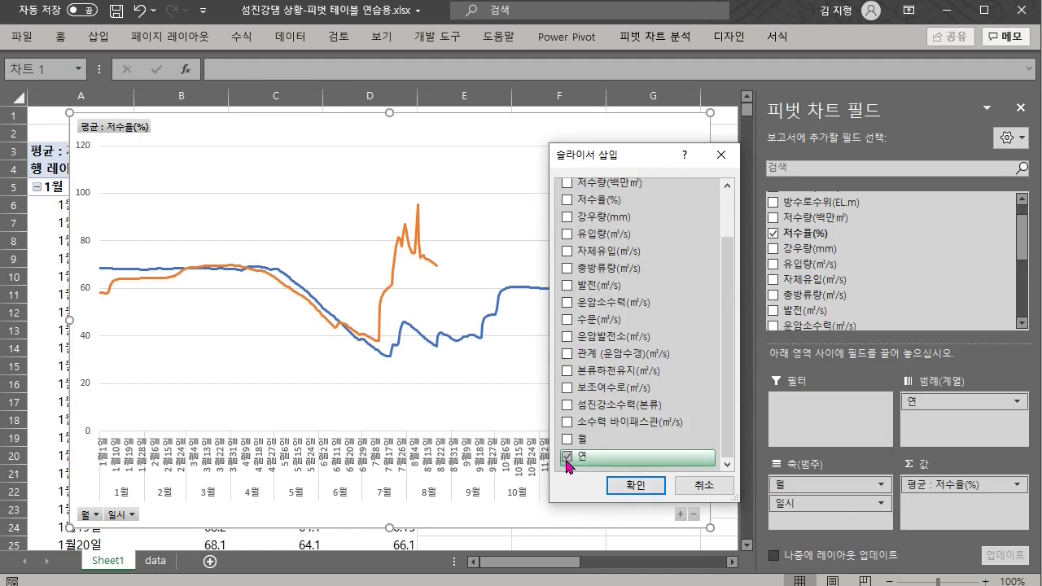
click(639, 486)
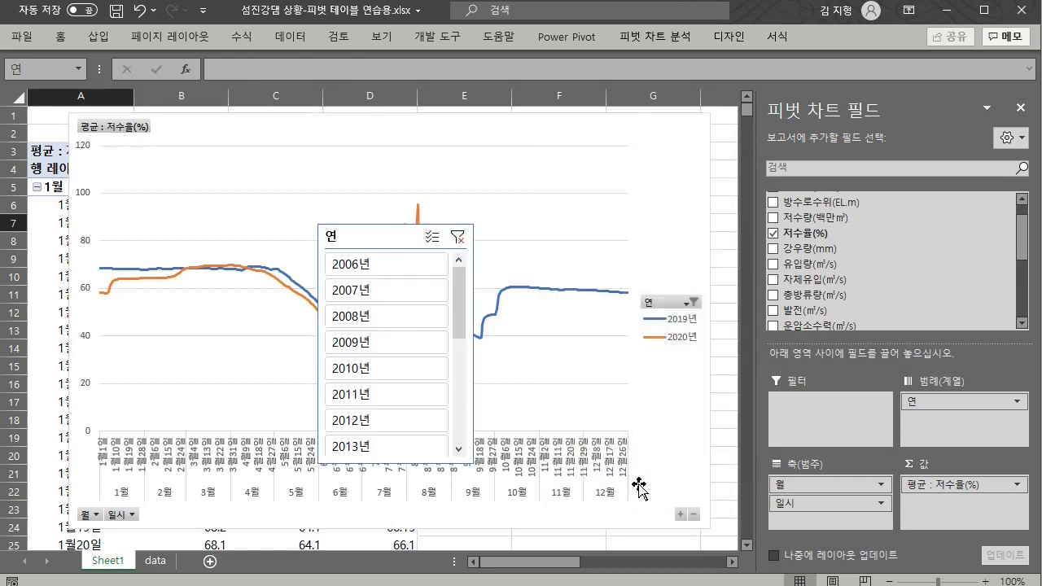
drag(374, 236, 771, 164)
Add 2018년, 2017년 and 2016년 one by one to the years selected in the 연 slicer
drag(854, 260, 856, 377)
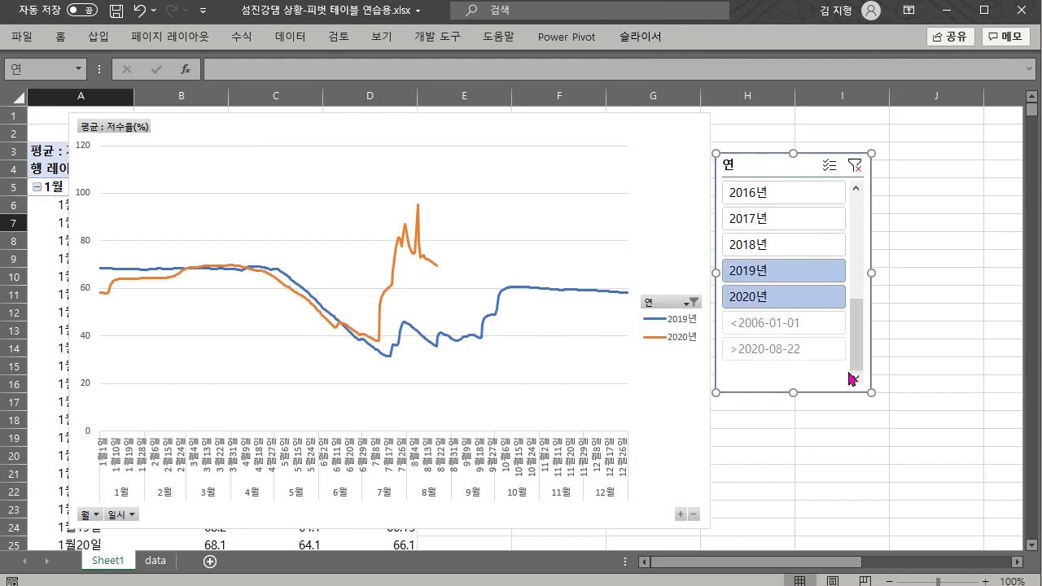
ctrl+click(776, 247)
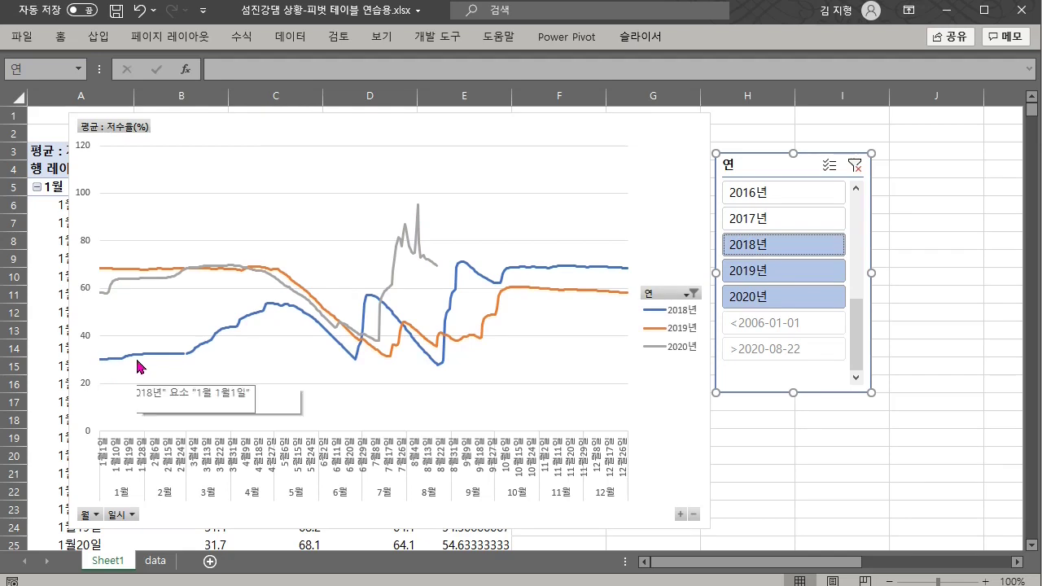
ctrl+click(750, 222)
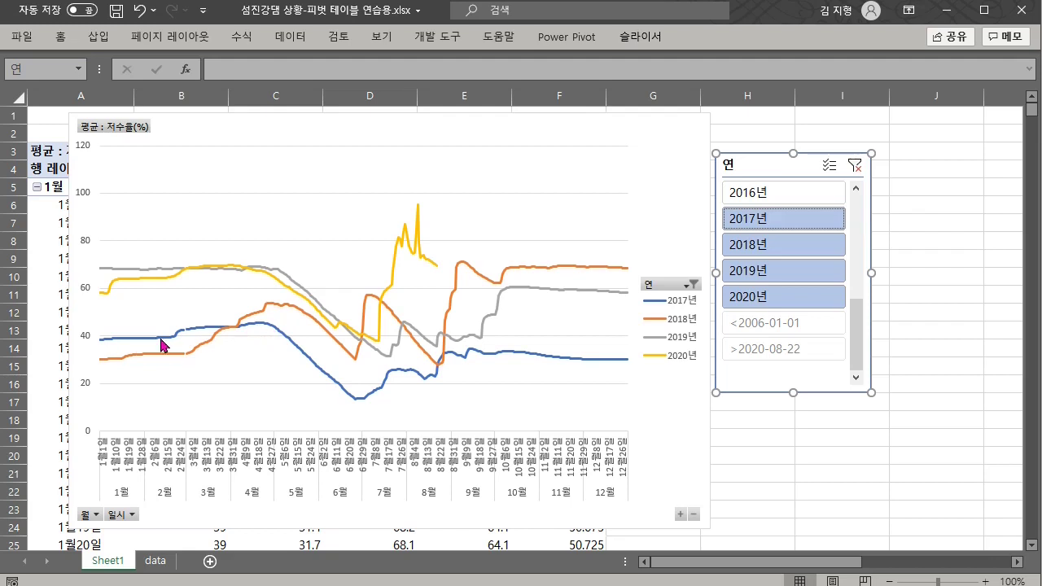
mouse_move(162, 345)
ctrl+click(767, 193)
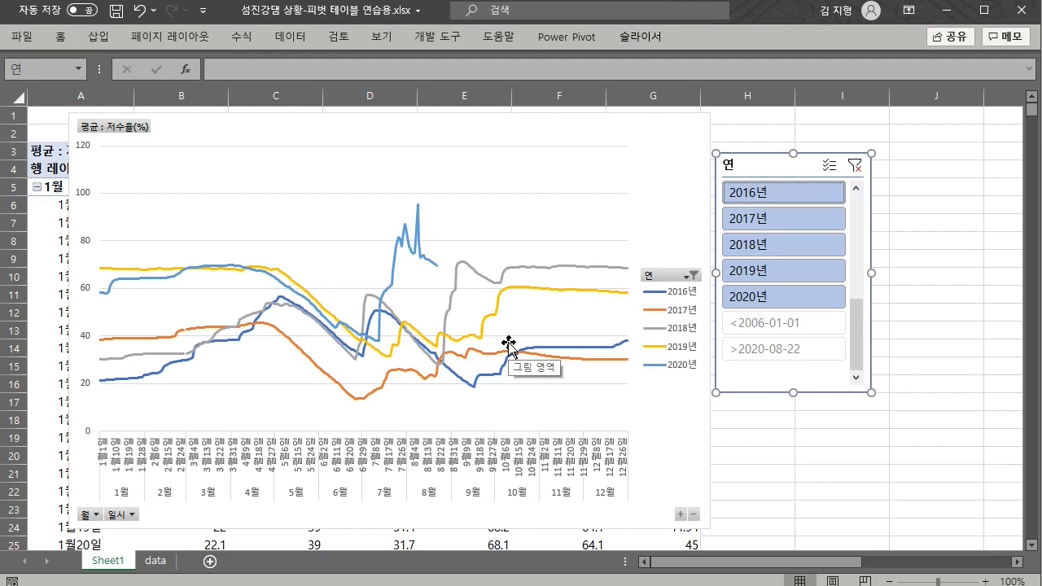
Add the 유입량(㎥/s) and 총방류량(㎥/s) fields to the pivot table's values area
click(52, 253)
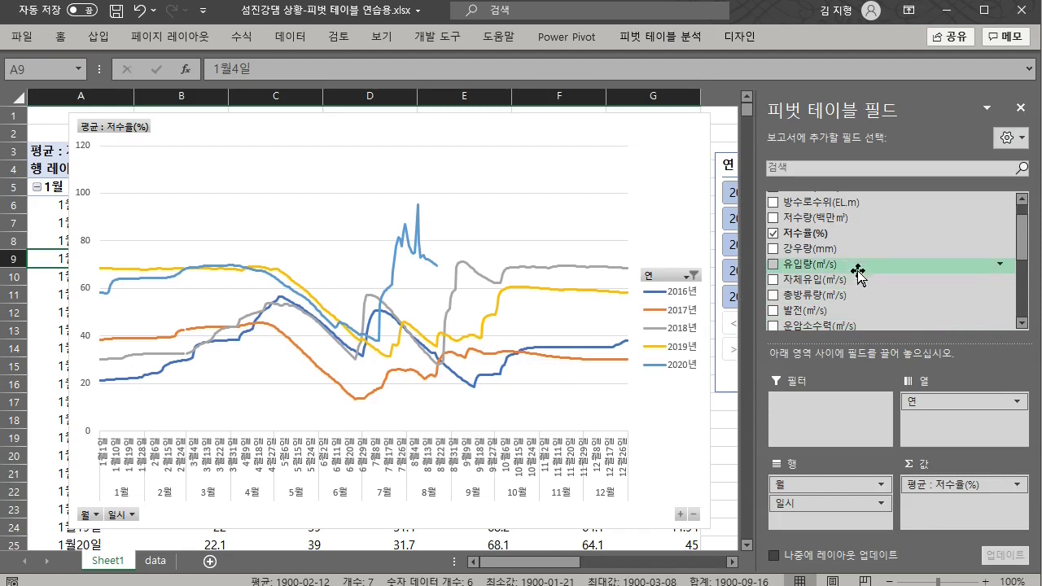
drag(824, 264, 970, 509)
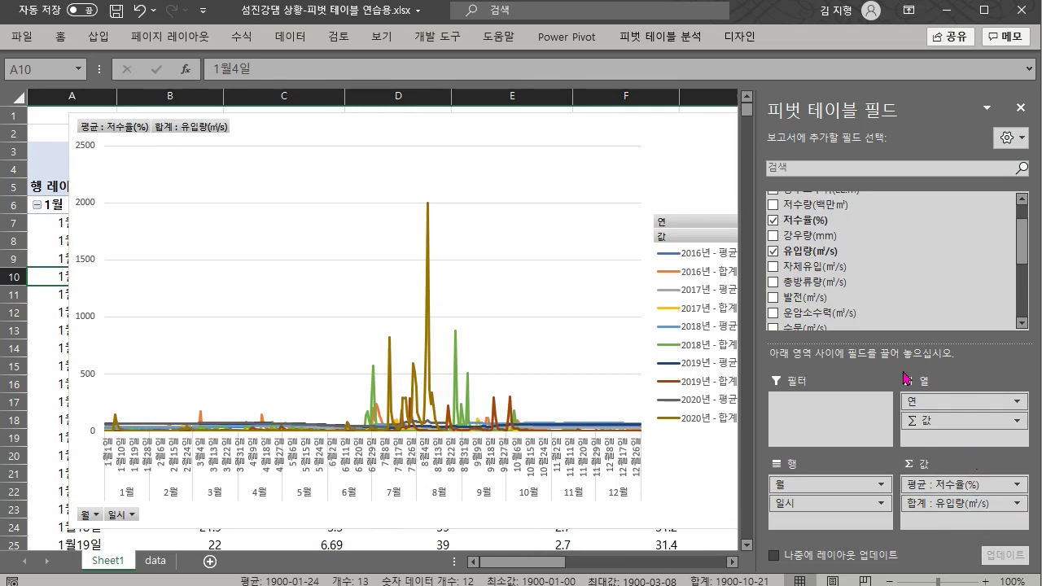
drag(817, 283, 968, 521)
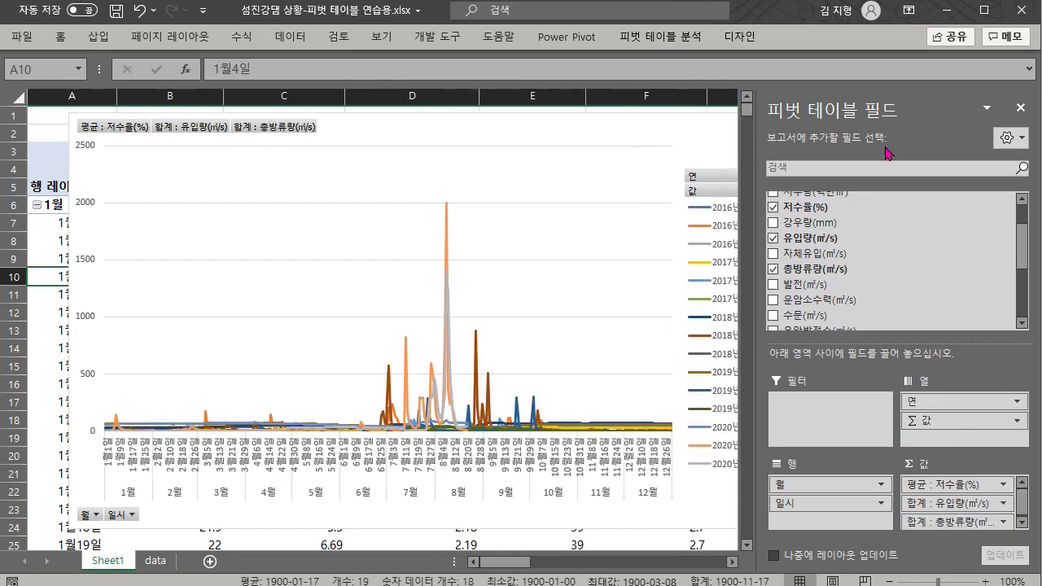
Close the field list and use the 연 slicer to show 2020년 alone, followed by 2019년 alone
click(643, 187)
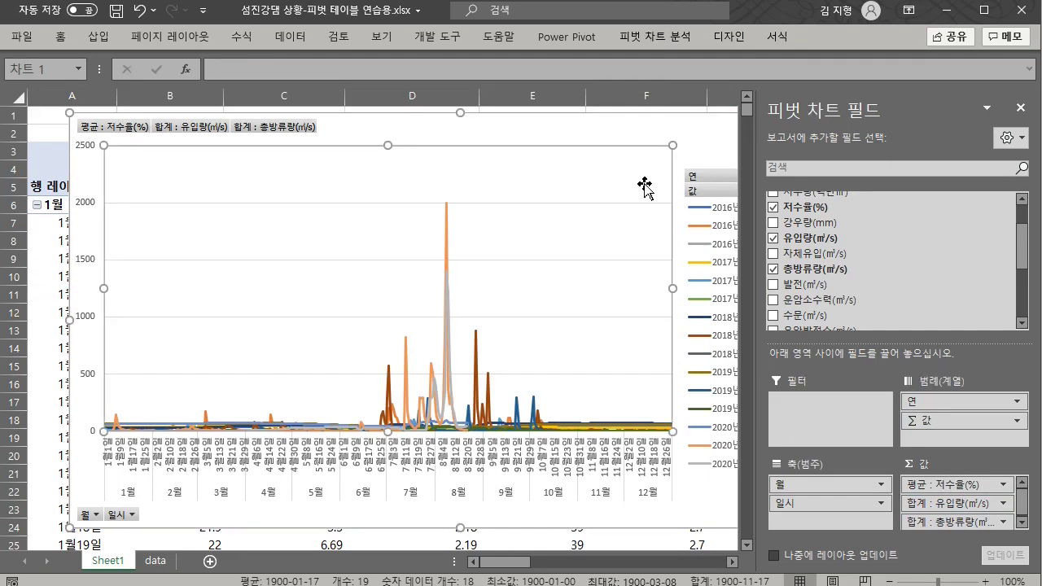
click(686, 127)
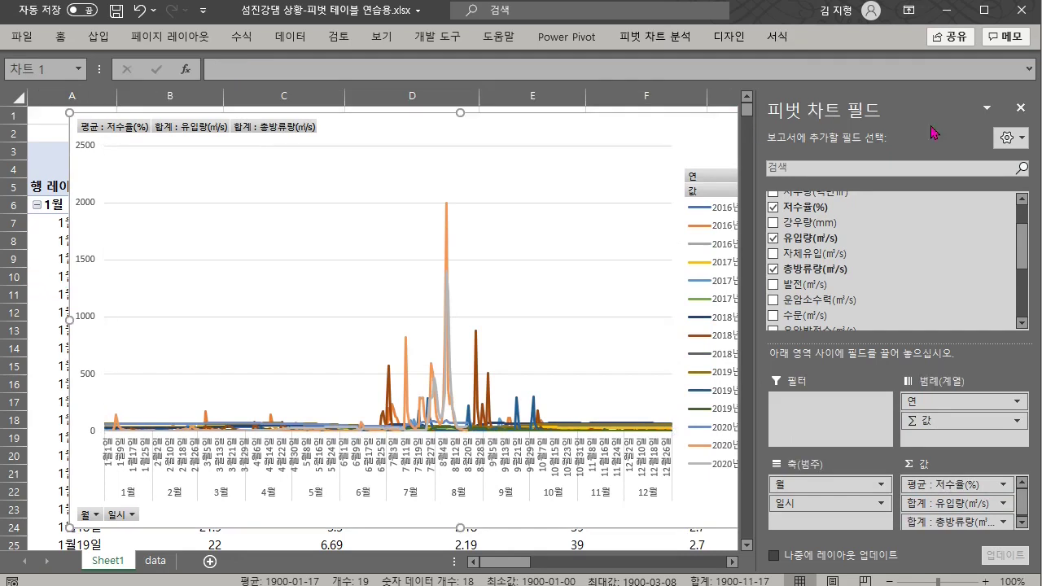
click(1020, 109)
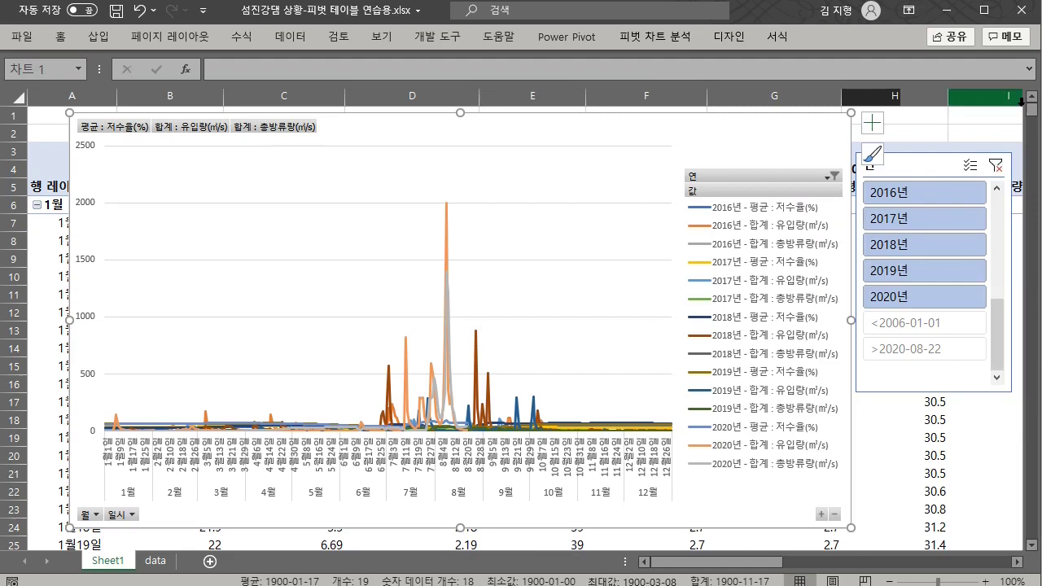
click(957, 294)
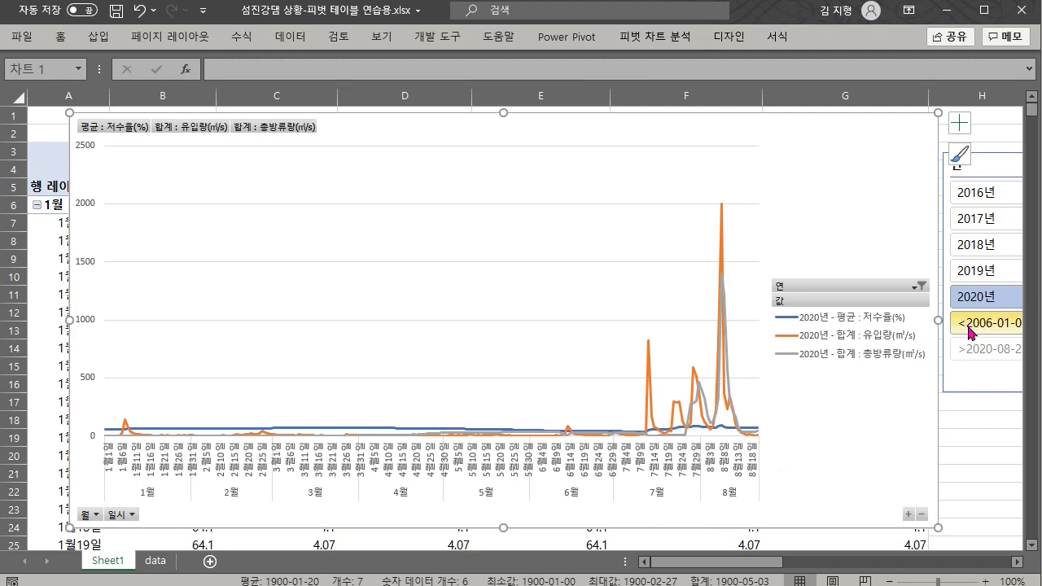
click(981, 271)
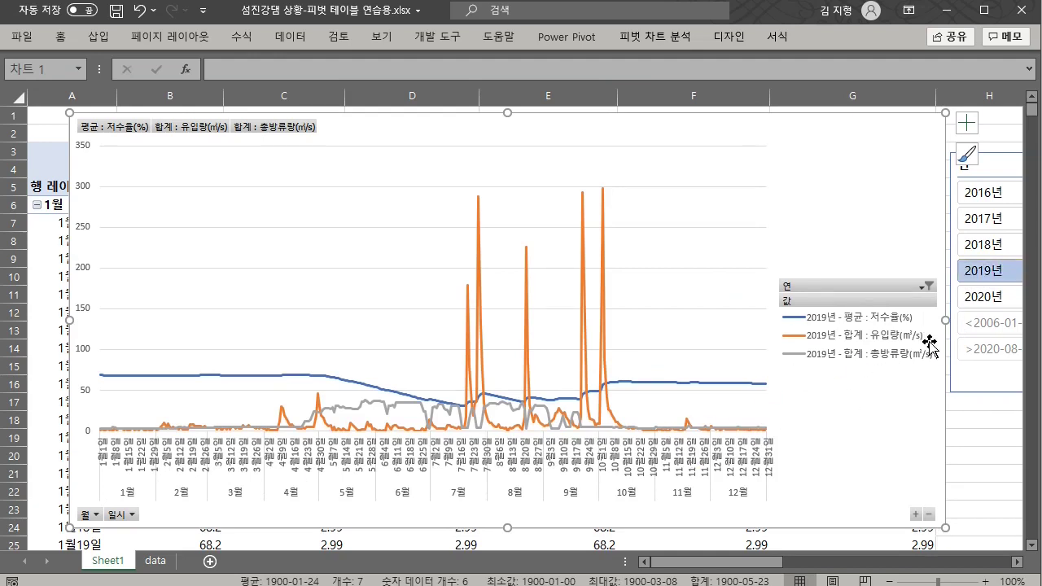
Plot the 2019년 average 저수율(%) series on the secondary axis (보조 축)
click(658, 385)
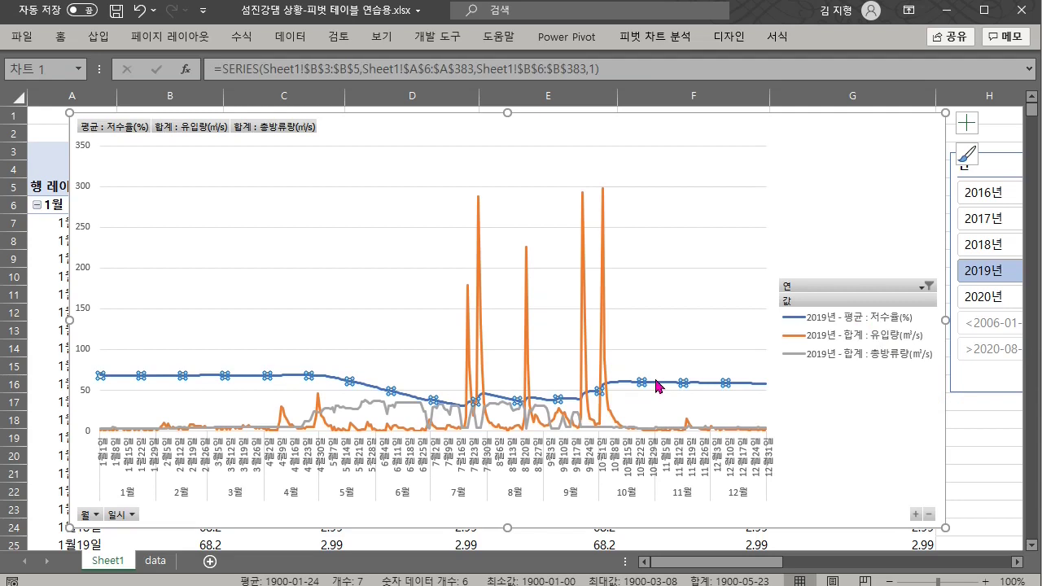
click(657, 385)
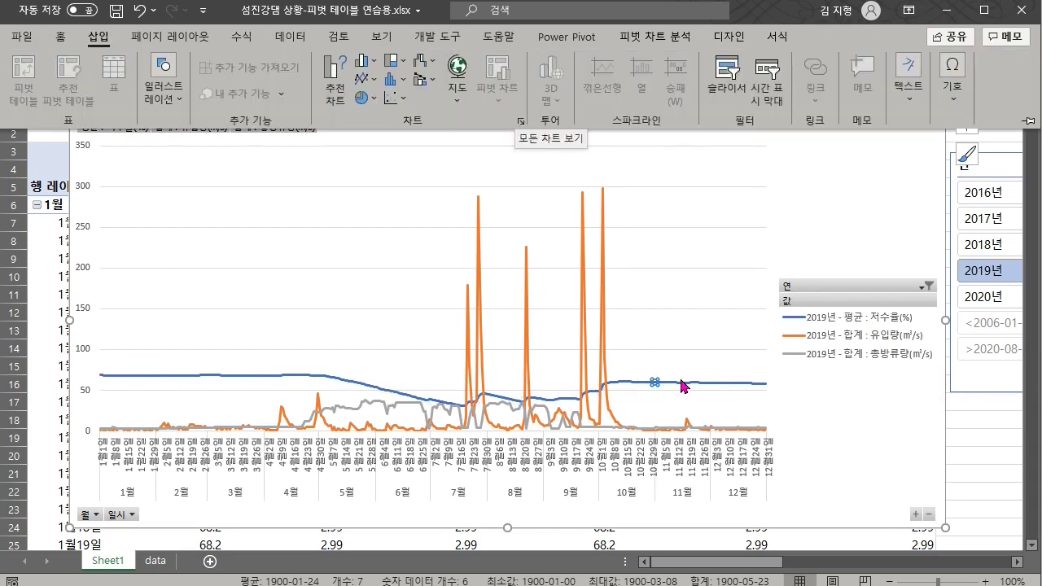
right_click(656, 385)
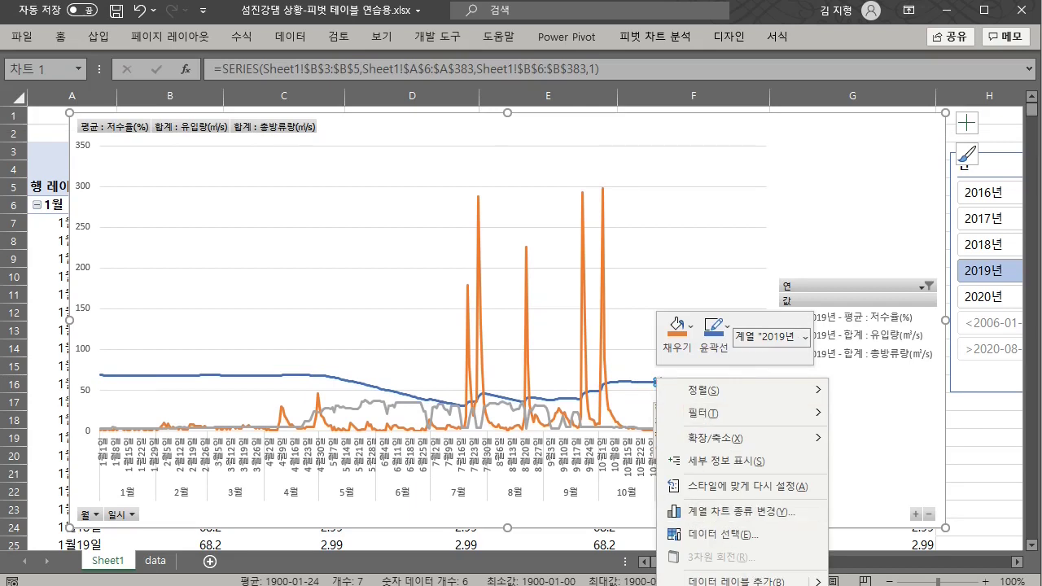
double_click(656, 381)
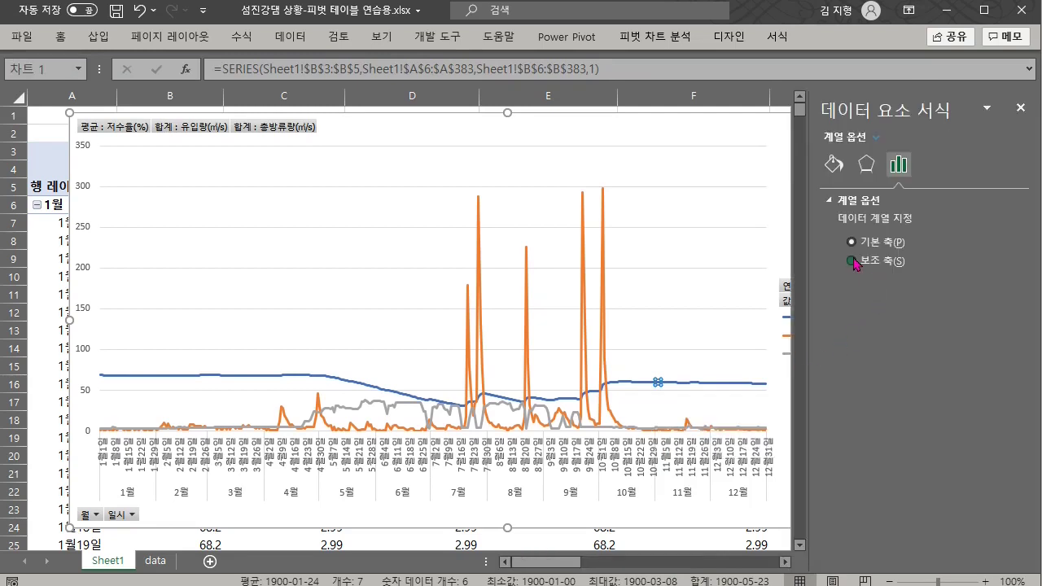
click(852, 261)
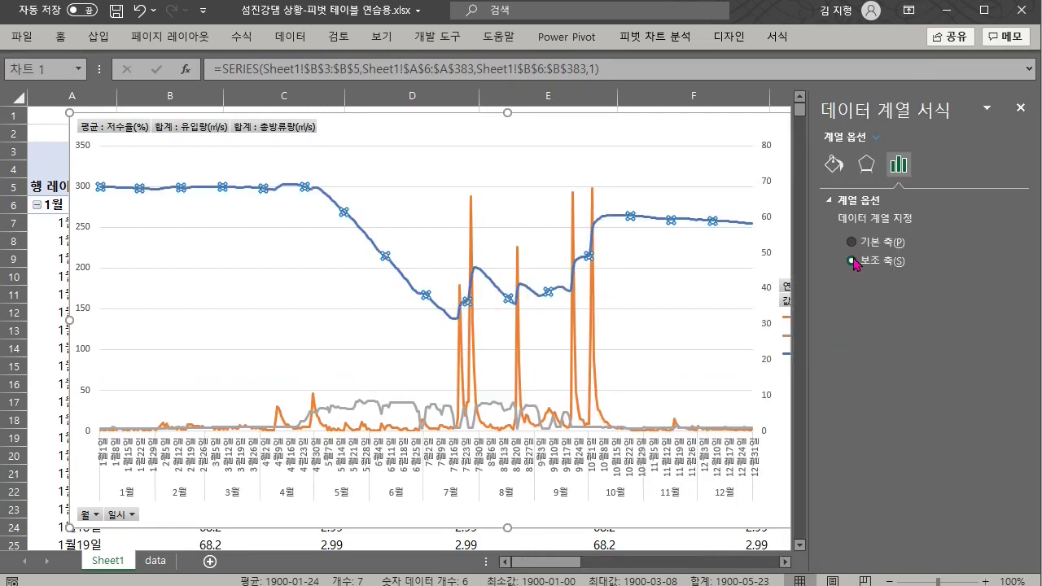
Set the maximum bound (최대값) of the chart's secondary vertical axis to 100
click(769, 184)
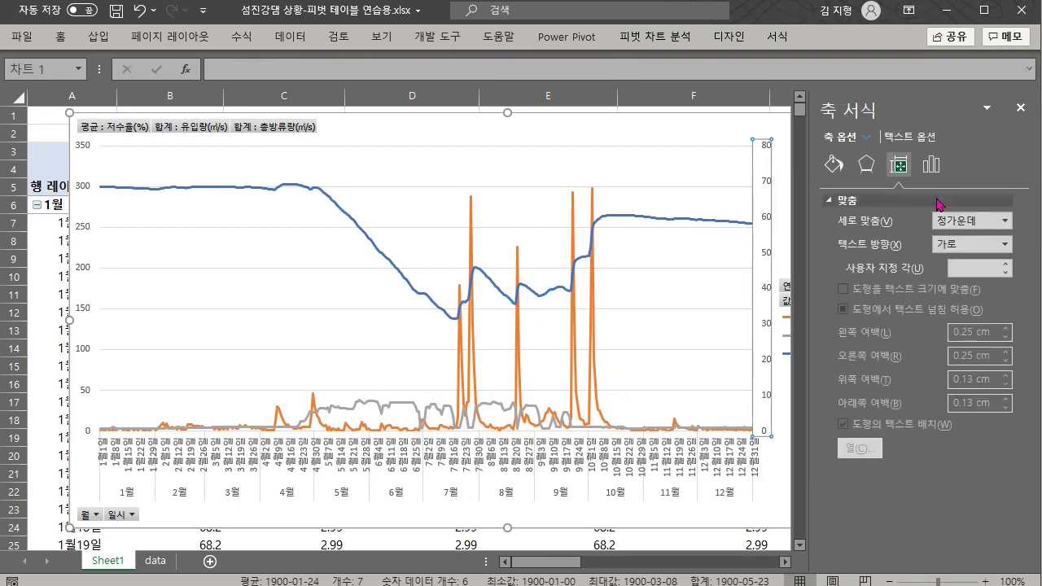
click(930, 166)
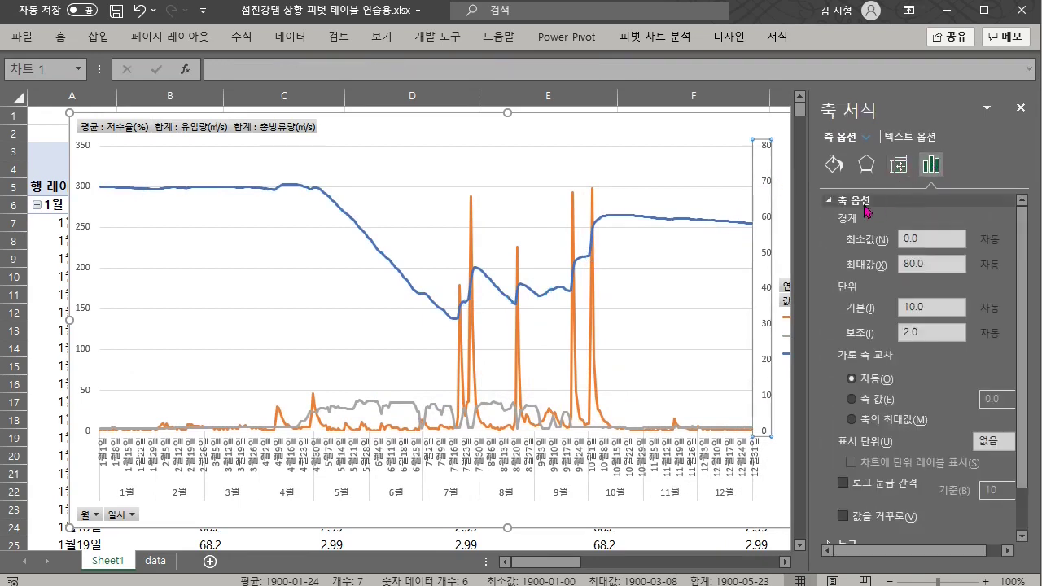
click(933, 267)
text(100)
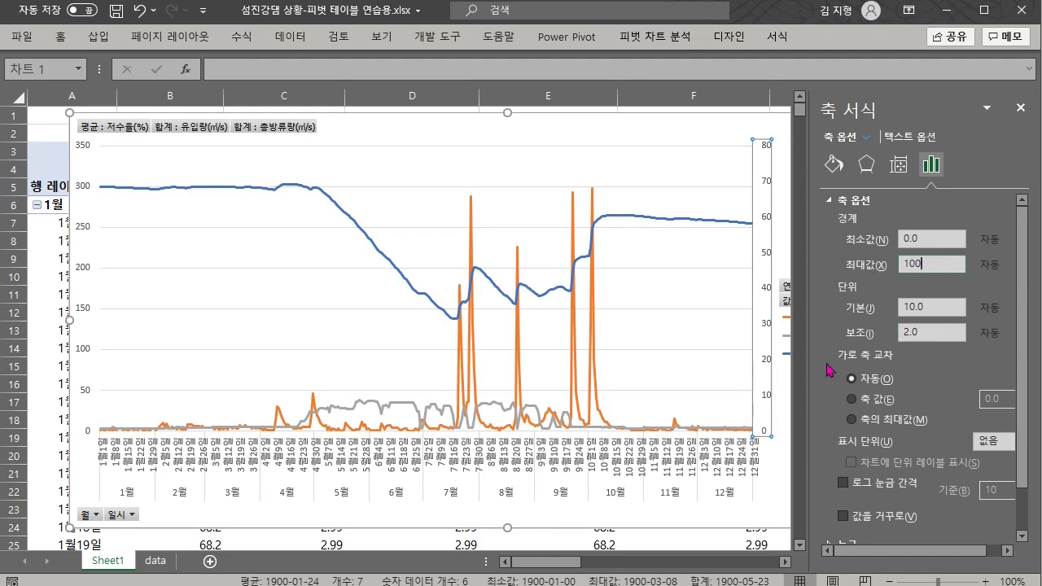
click(755, 338)
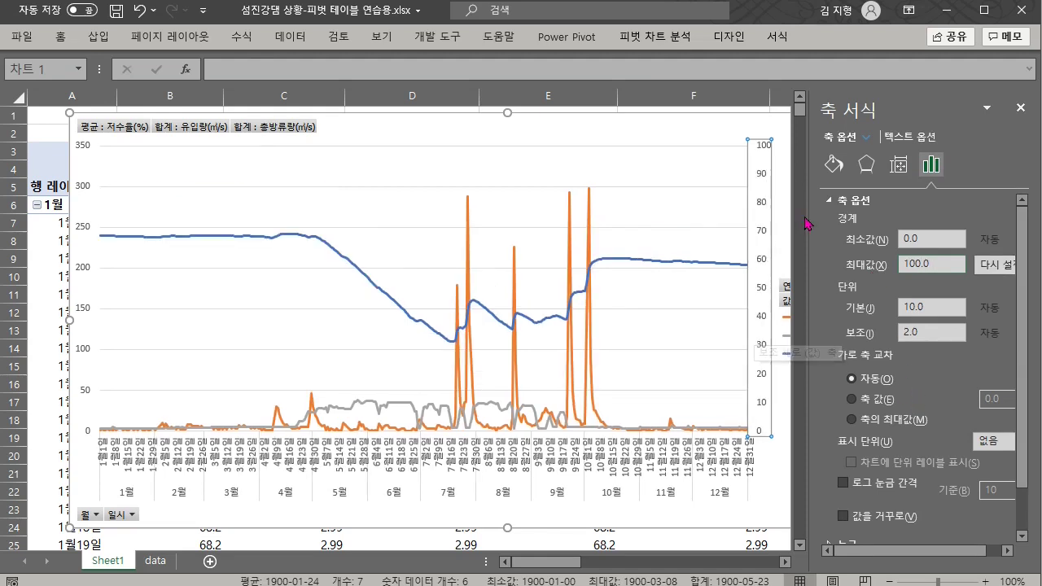
Close the axis formatting pane, show only 2018년 with the 연 slicer and examine its 유입량, 총방류량 and 저수율 around the summer peaks
click(1020, 108)
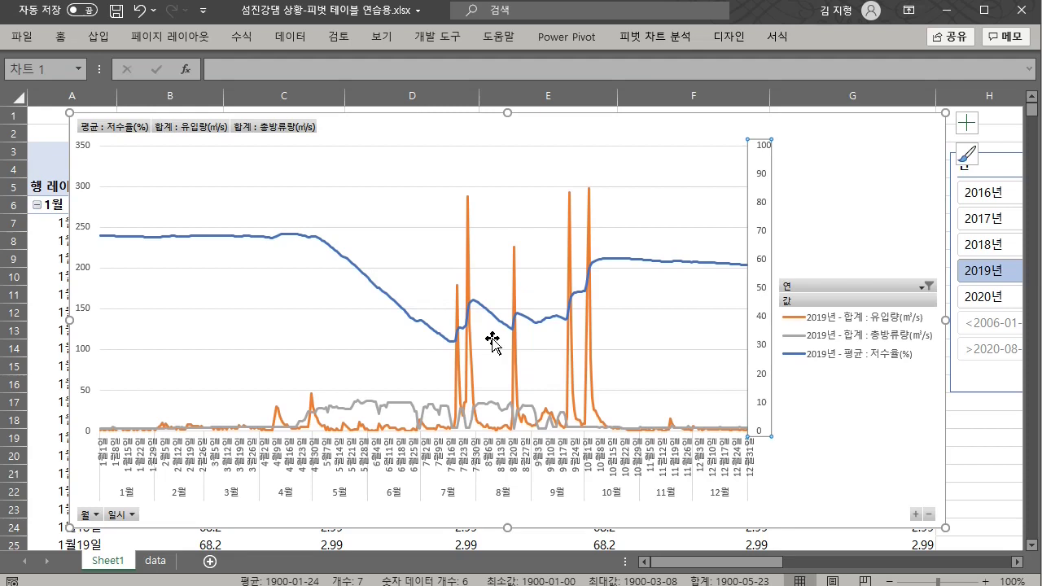
mouse_move(476, 415)
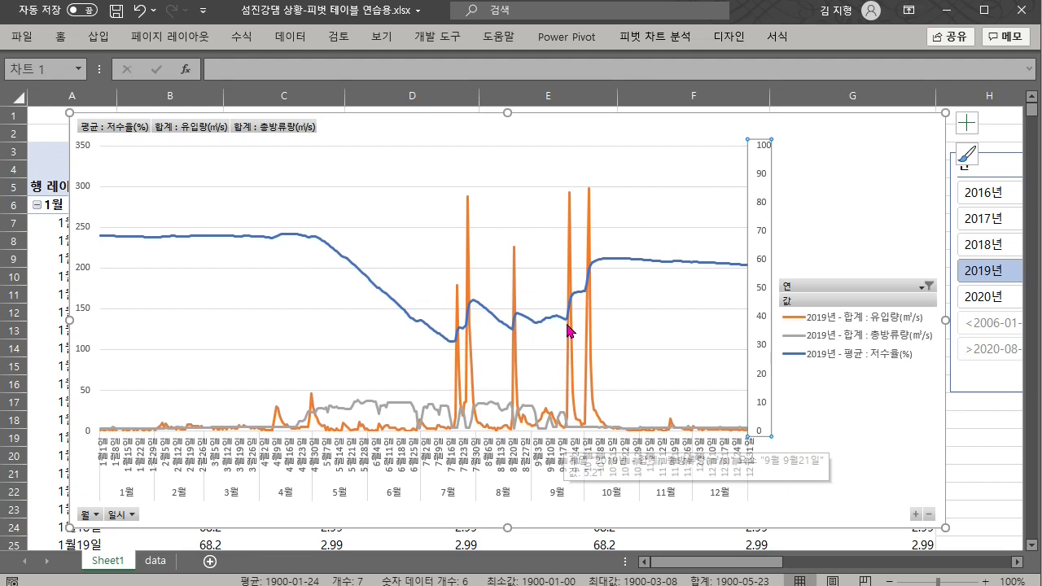
click(991, 245)
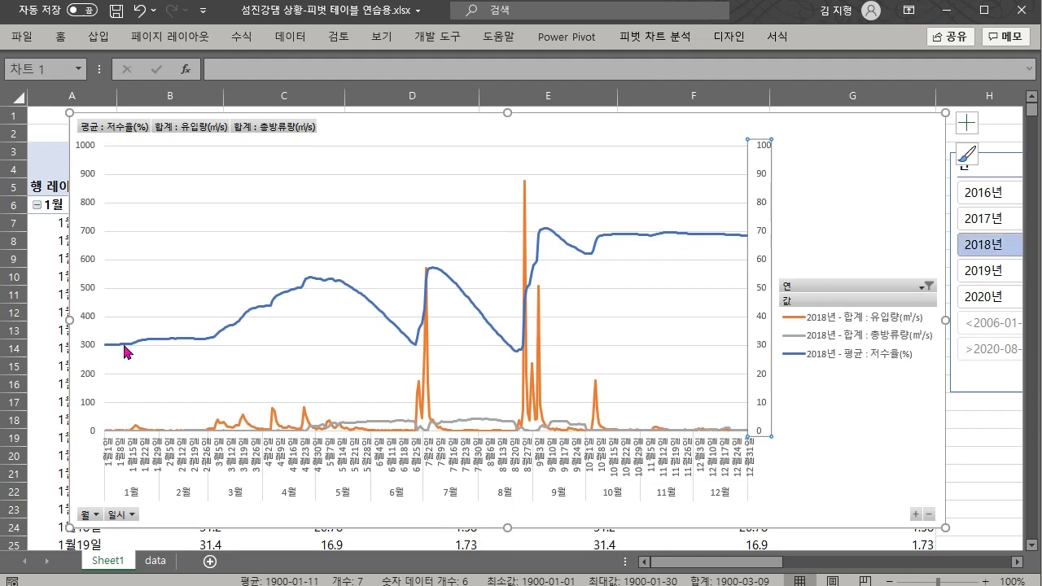
mouse_move(110, 350)
mouse_move(428, 435)
mouse_move(524, 432)
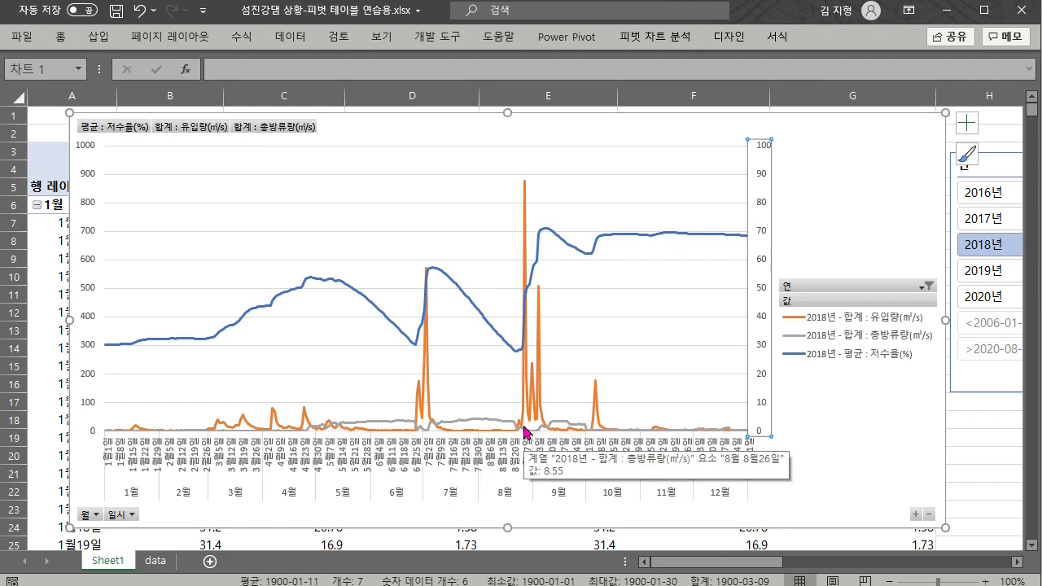
mouse_move(522, 356)
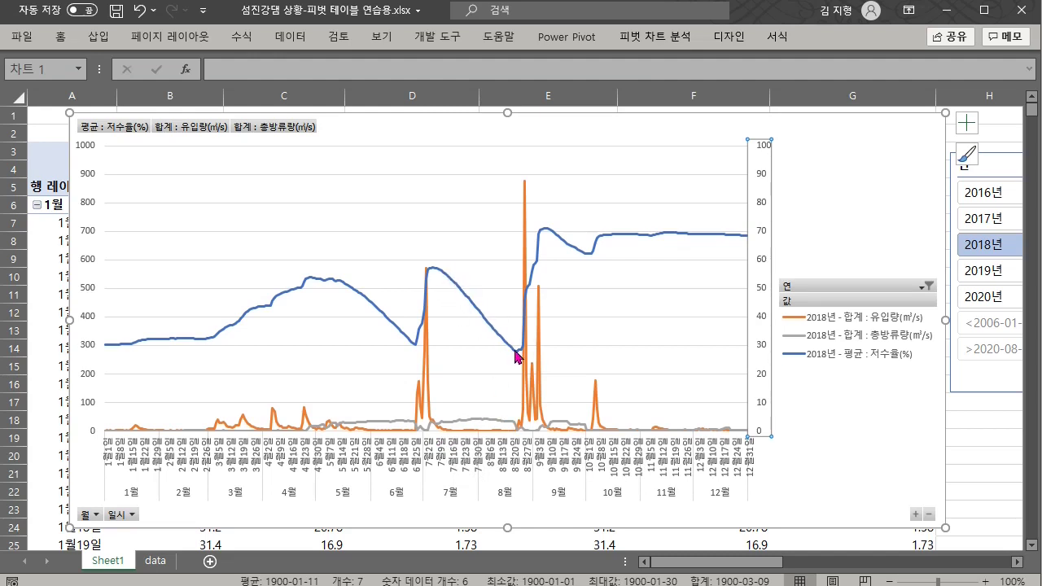
mouse_move(518, 356)
mouse_move(541, 433)
Switch the 연 slicer between 2017년 and 2018년, ending on 2017년, and examine its 유입량, 총방류량 and 저수율 from July to October
click(1001, 218)
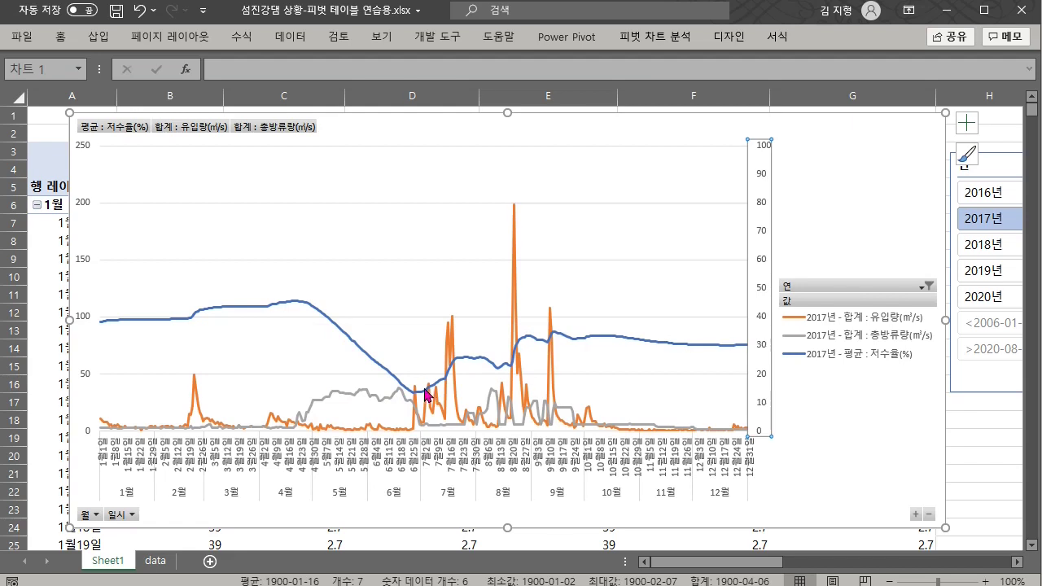
mouse_move(418, 395)
click(981, 247)
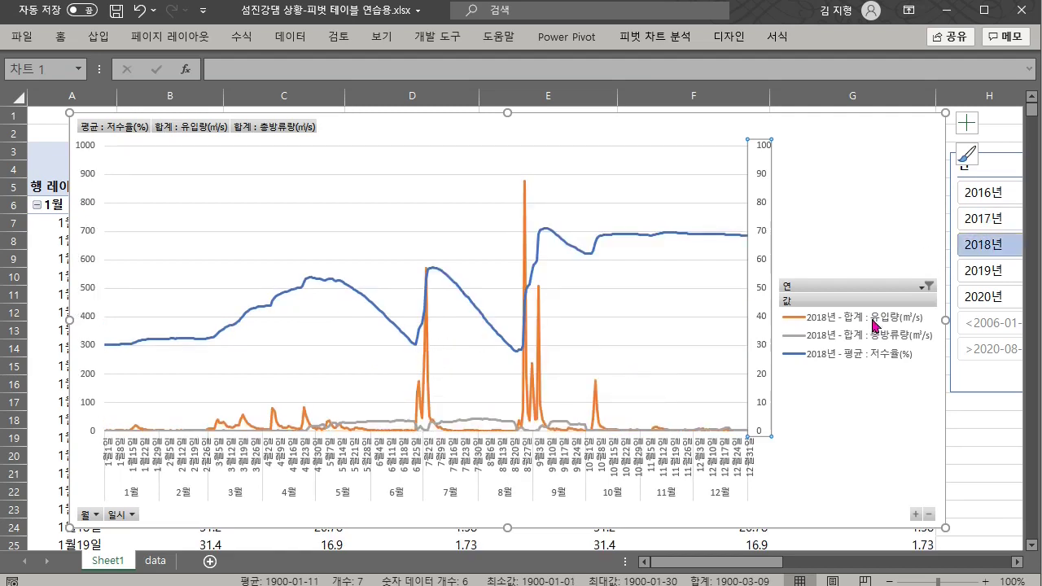
click(990, 221)
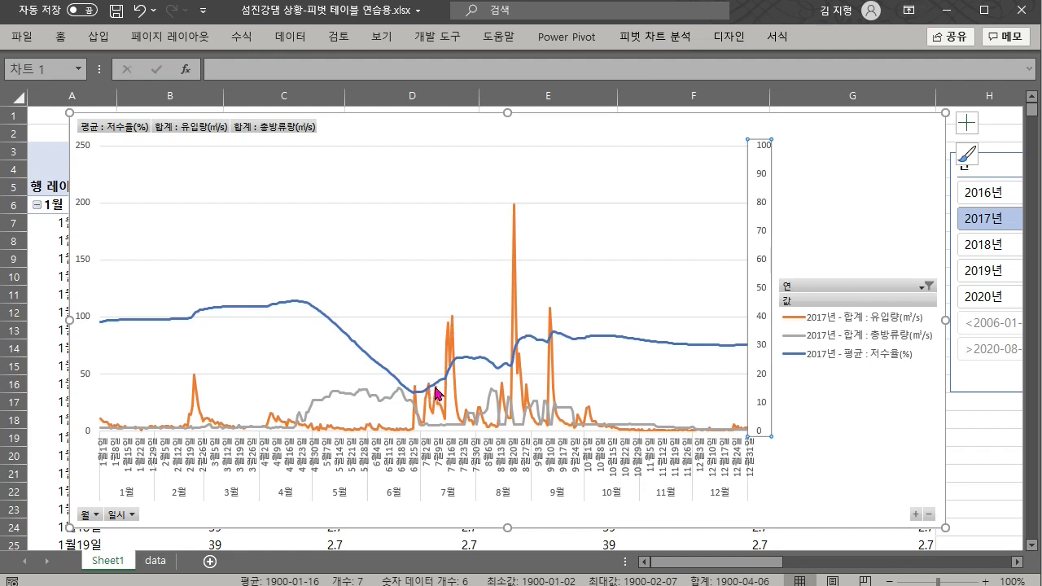
mouse_move(449, 353)
mouse_move(503, 364)
mouse_move(514, 206)
mouse_move(581, 432)
mouse_move(576, 344)
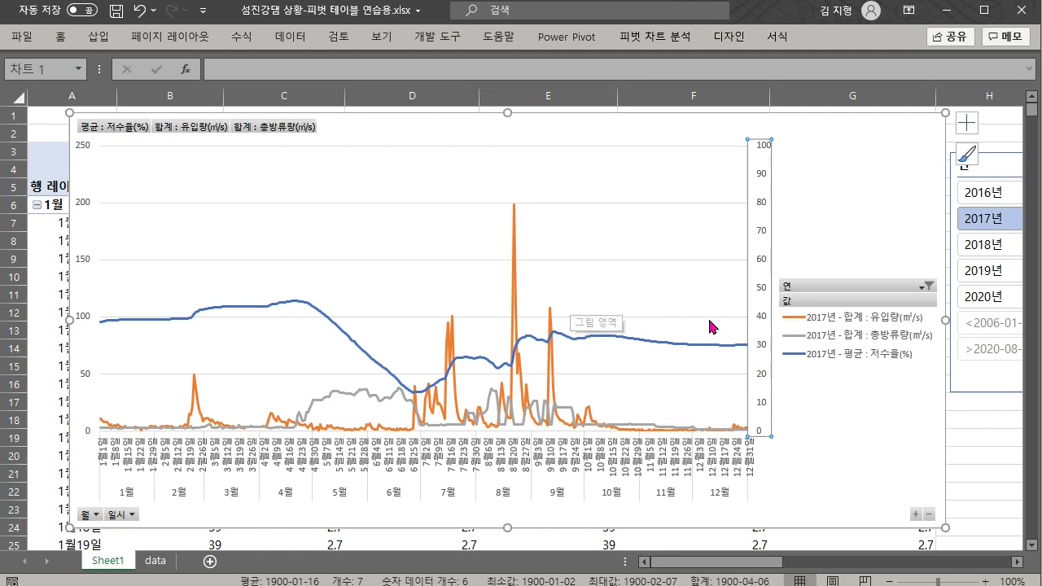
Show 2016년, 2017년 and 2018년 one after another with the slicer to compare the years' 저수율 curves
click(989, 199)
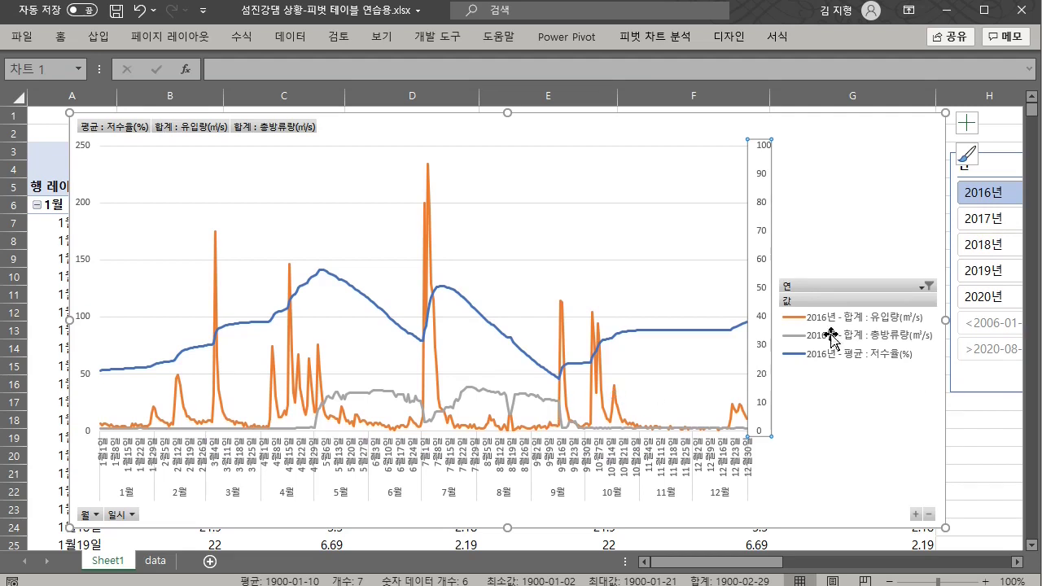
click(992, 225)
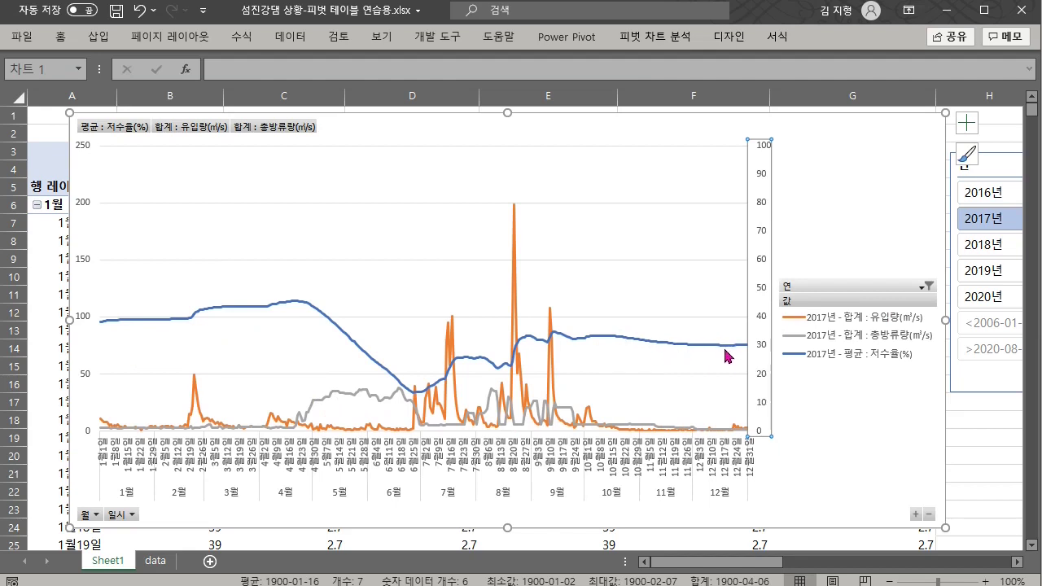
click(1003, 247)
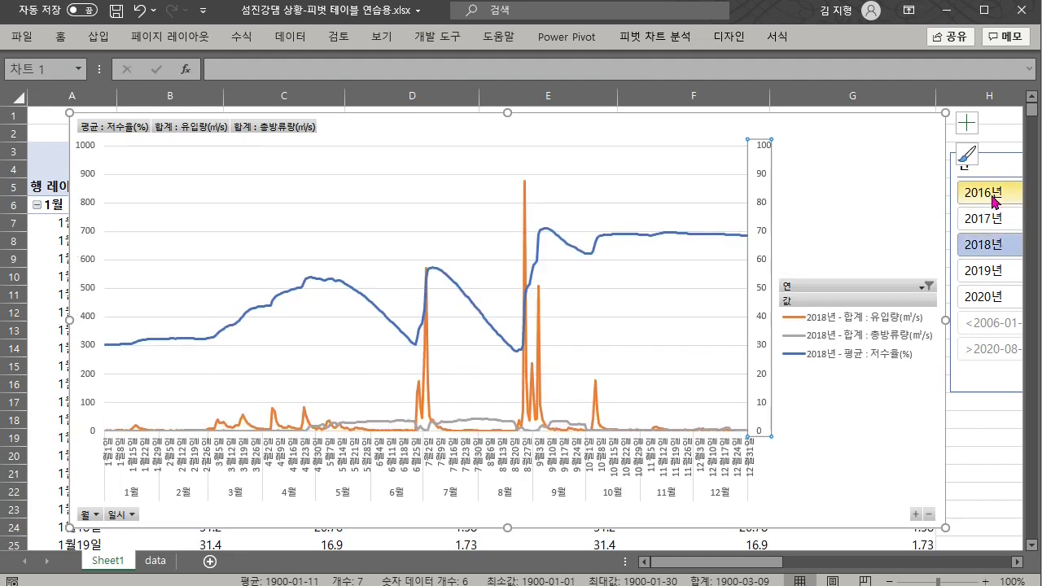
Move the 연 slicer over the chart's legend area and arrange its year buttons in 2 columns
drag(995, 158, 850, 167)
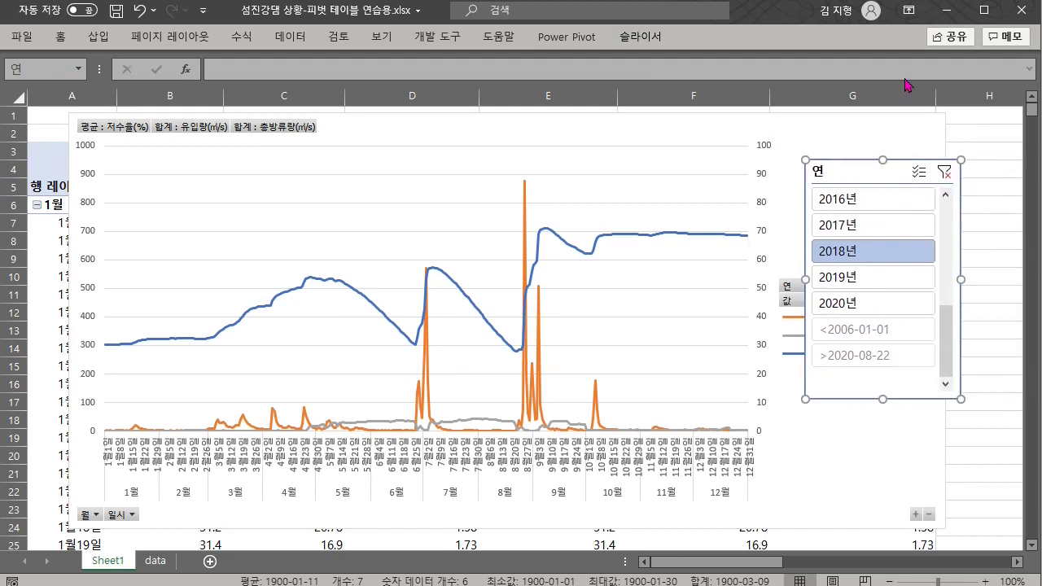
click(630, 37)
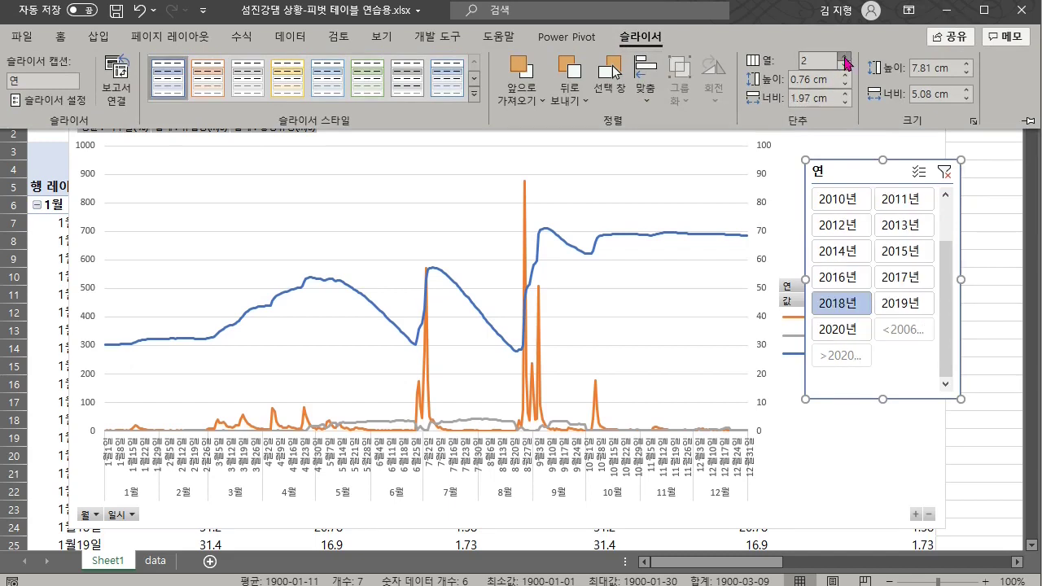
click(844, 58)
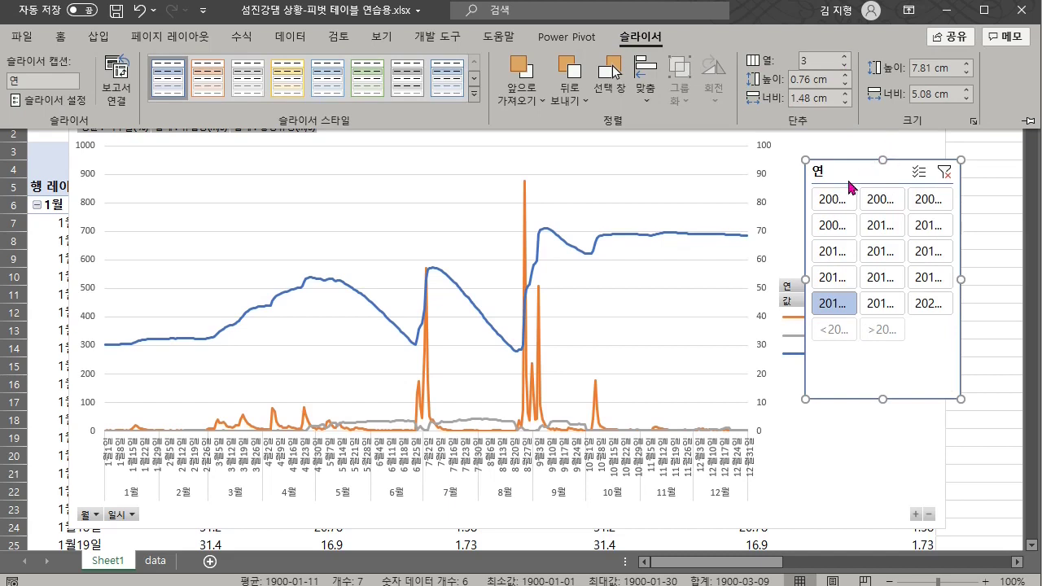
click(802, 280)
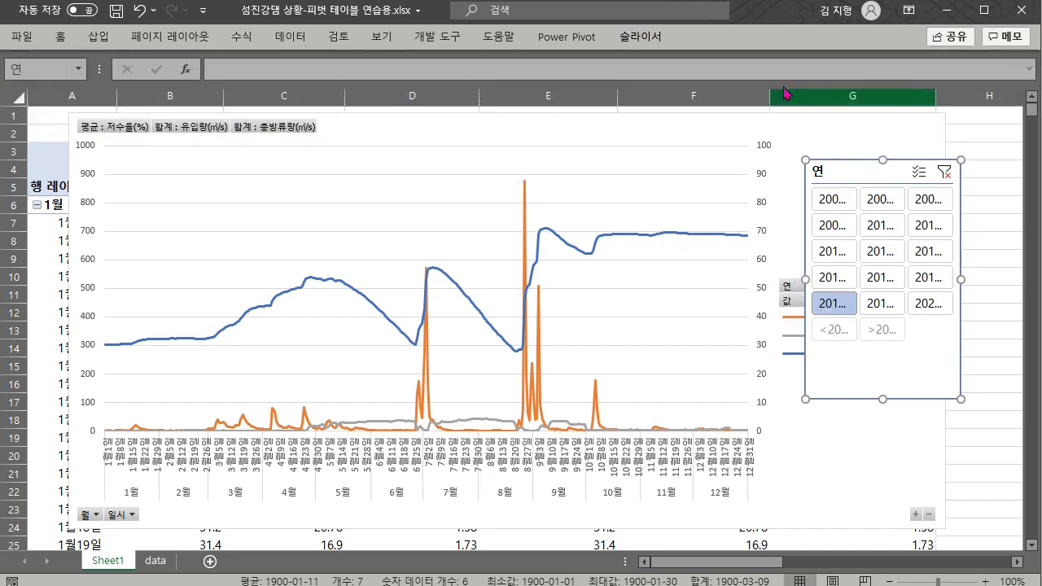
click(641, 36)
text(2)
key(Return)
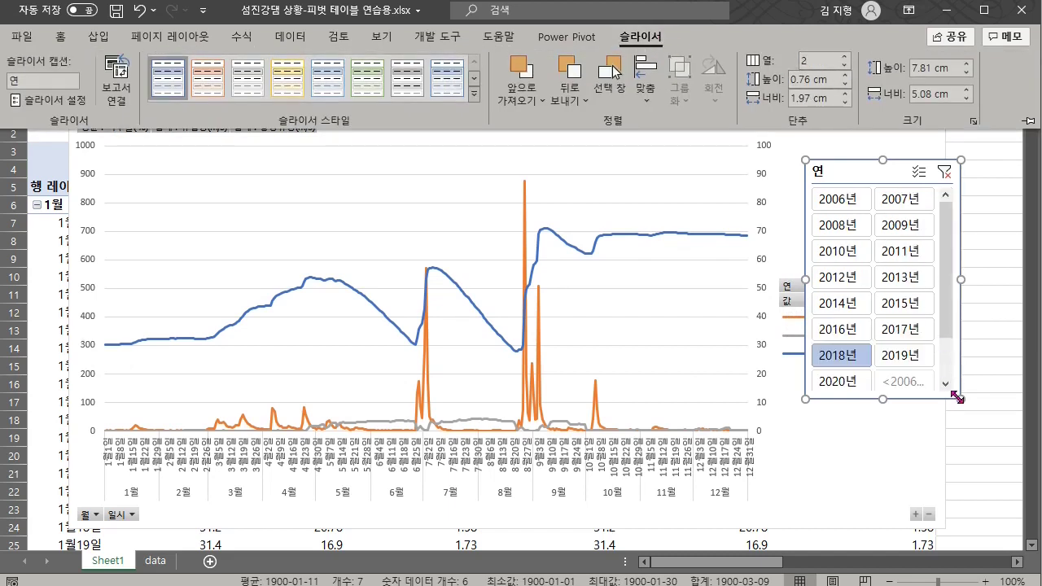
Enlarge the 연 slicer so all its year buttons fit, and reposition it across the chart's outer edge beside the legend
drag(960, 399, 964, 518)
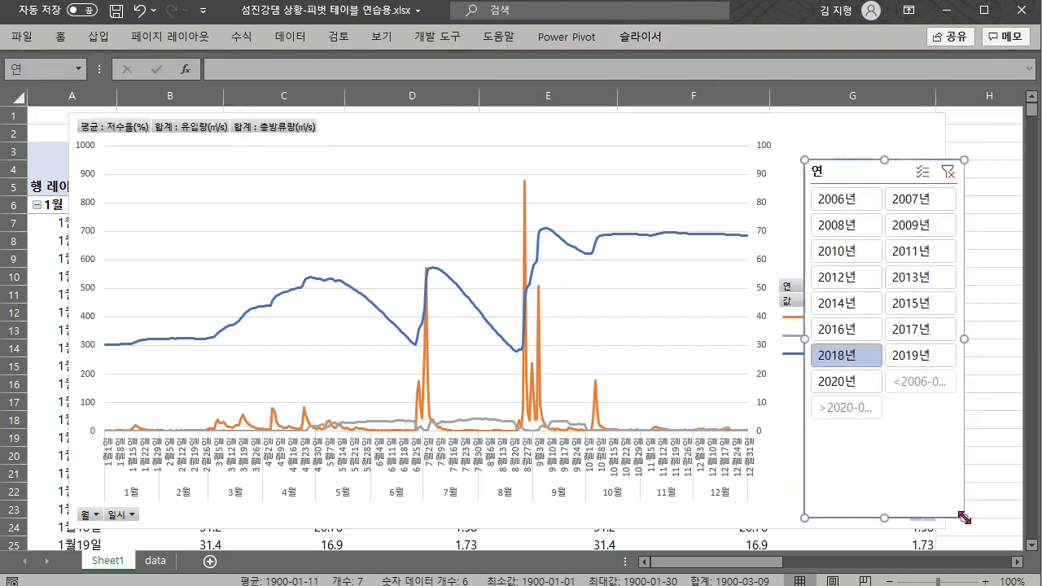
drag(851, 167, 892, 161)
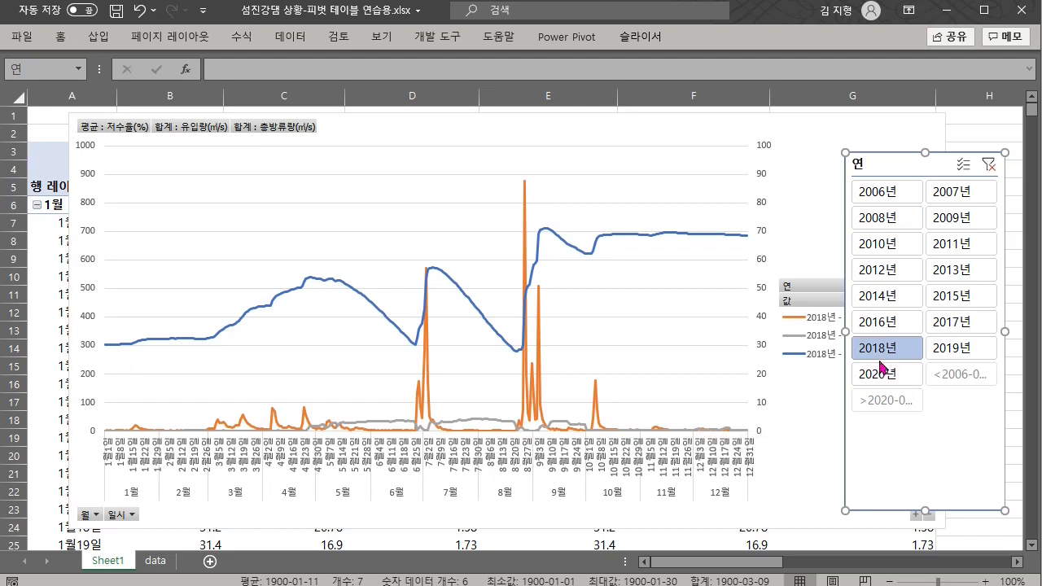
Filter the chart to 2015년, 2014년 and back to 2015년 to compare their 유입량, 총방류량 and 저수율 curves
click(959, 295)
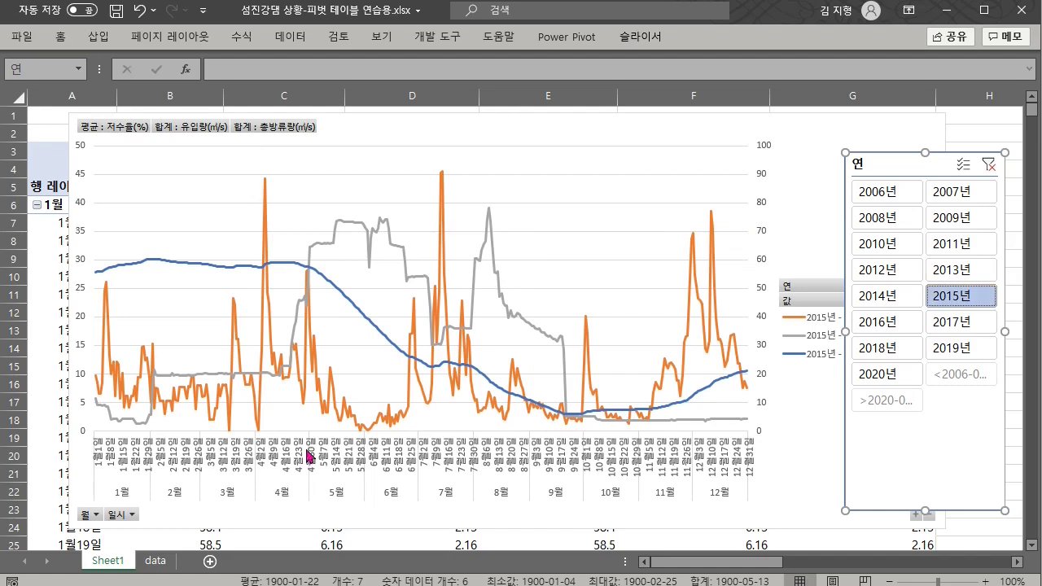
mouse_move(389, 425)
click(898, 298)
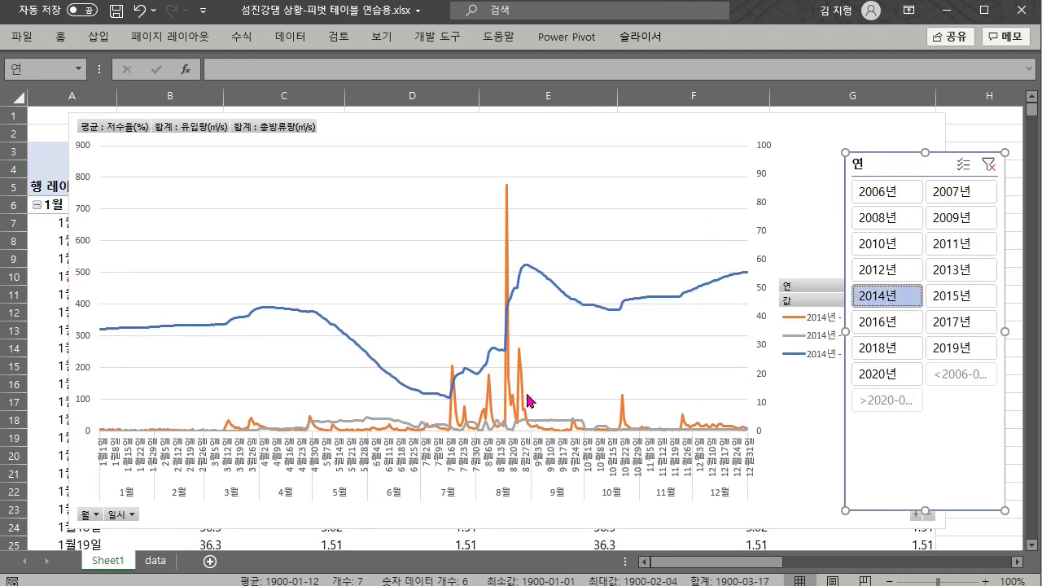
click(968, 302)
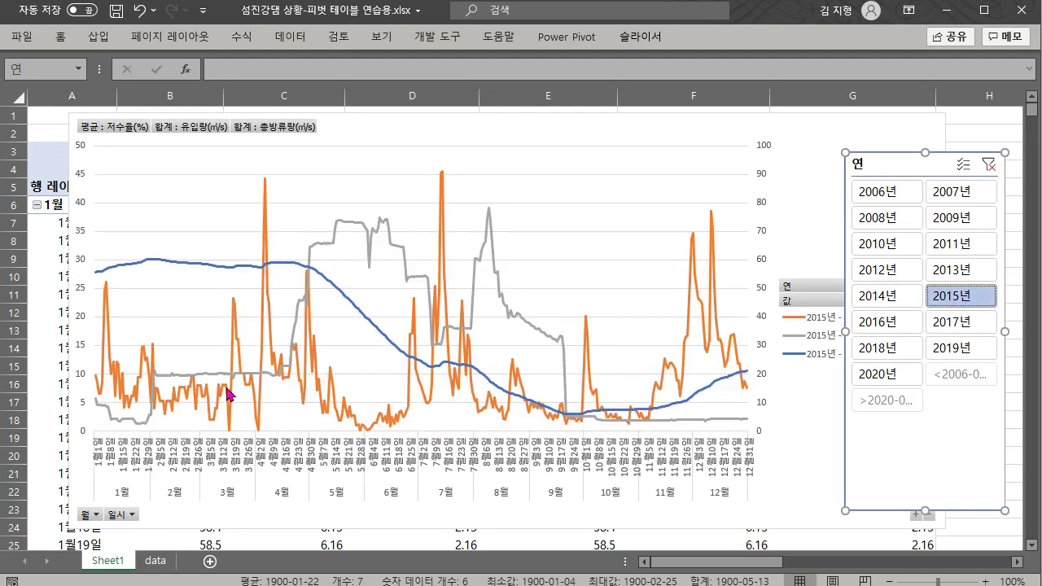
Show each year from 2016년 through 2020년 in turn and examine how the 저수율 develops toward year-end
click(893, 326)
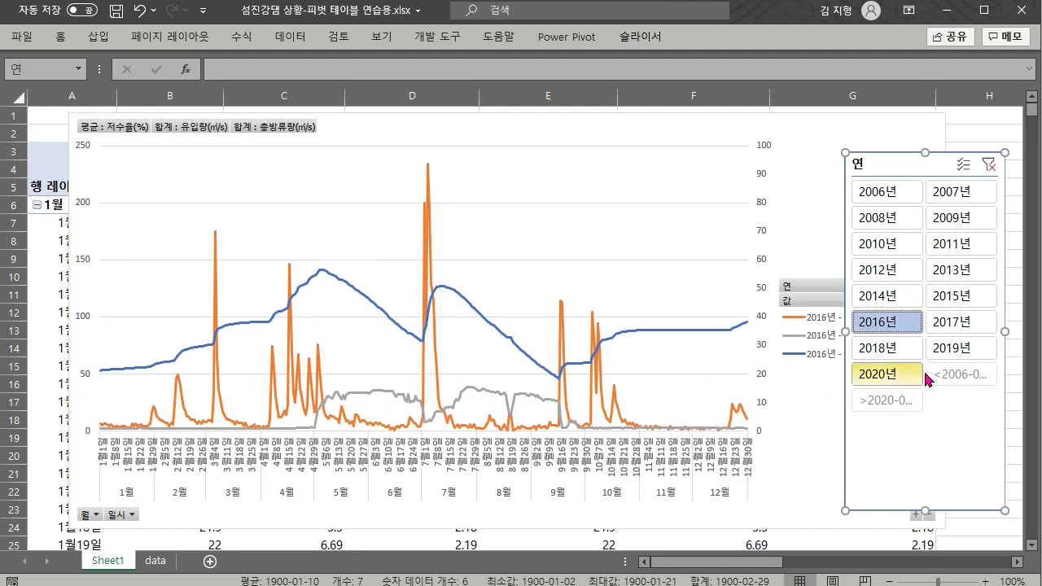
click(968, 329)
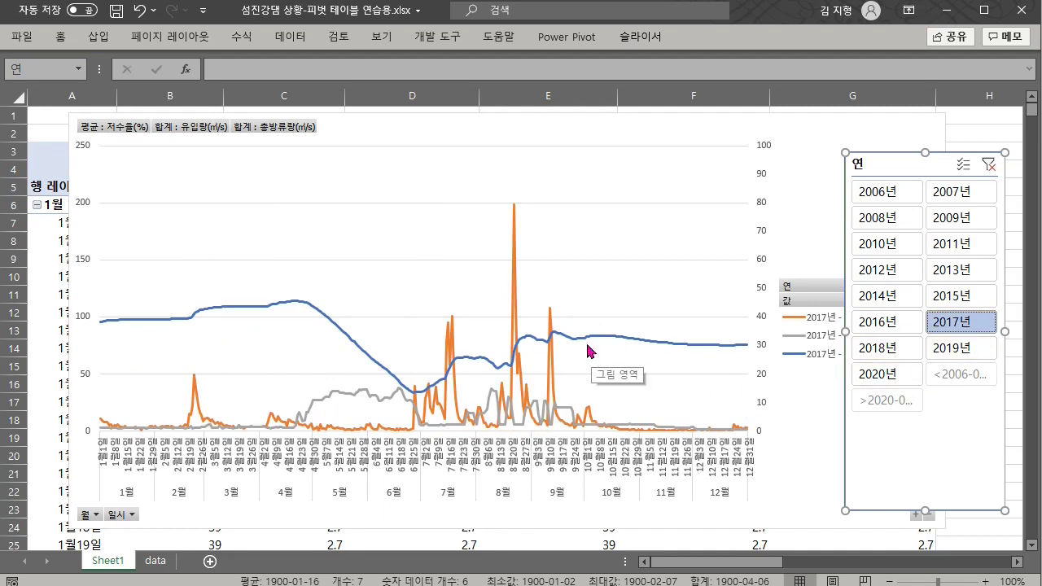
mouse_move(592, 350)
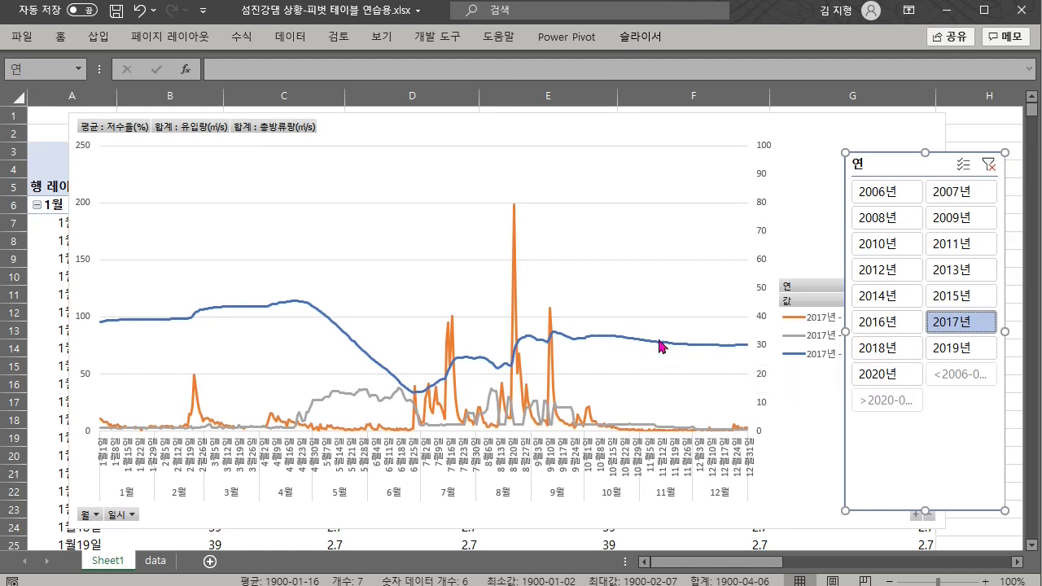
click(890, 350)
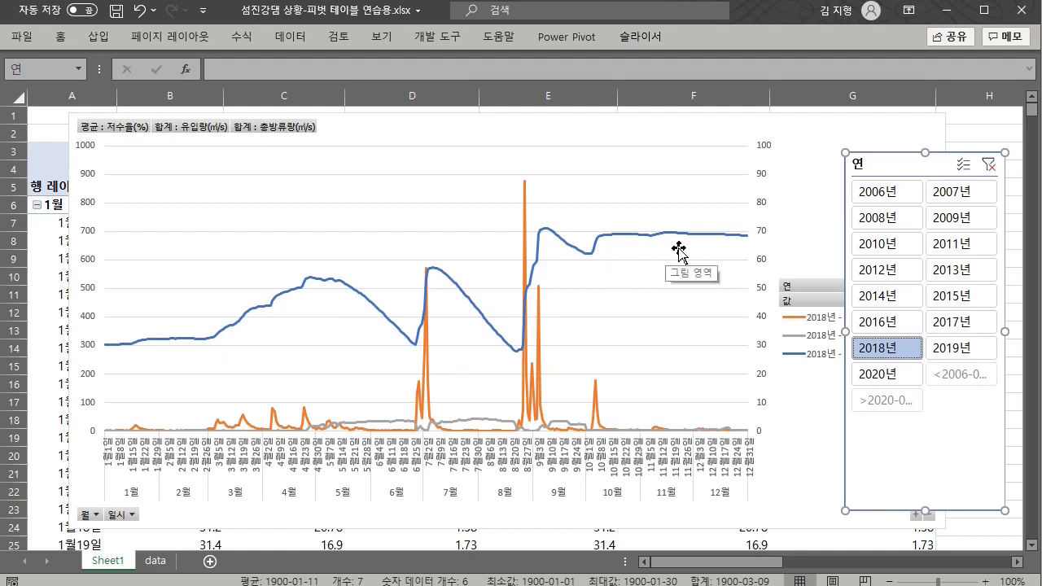
click(960, 356)
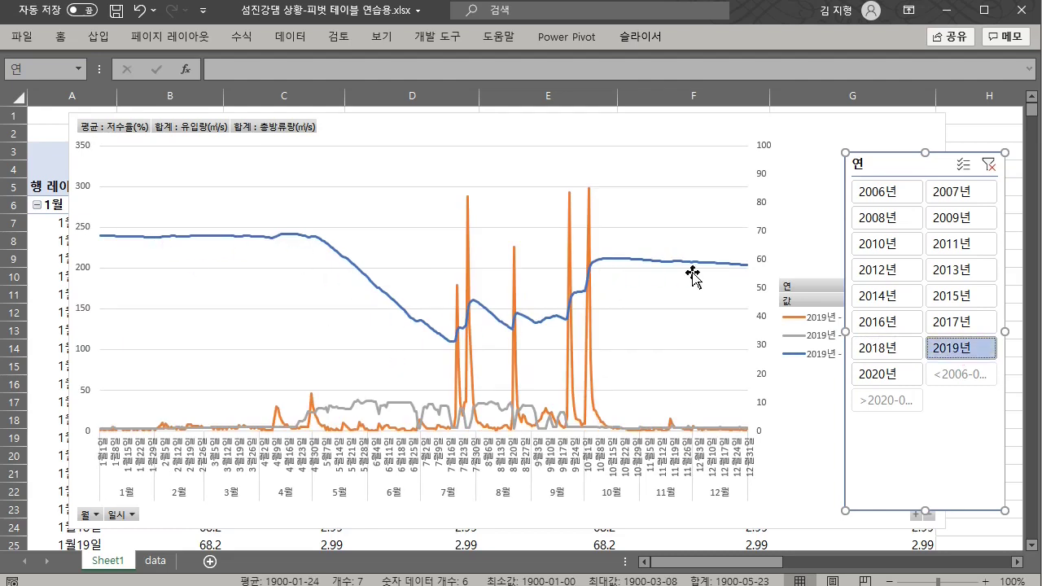
click(861, 375)
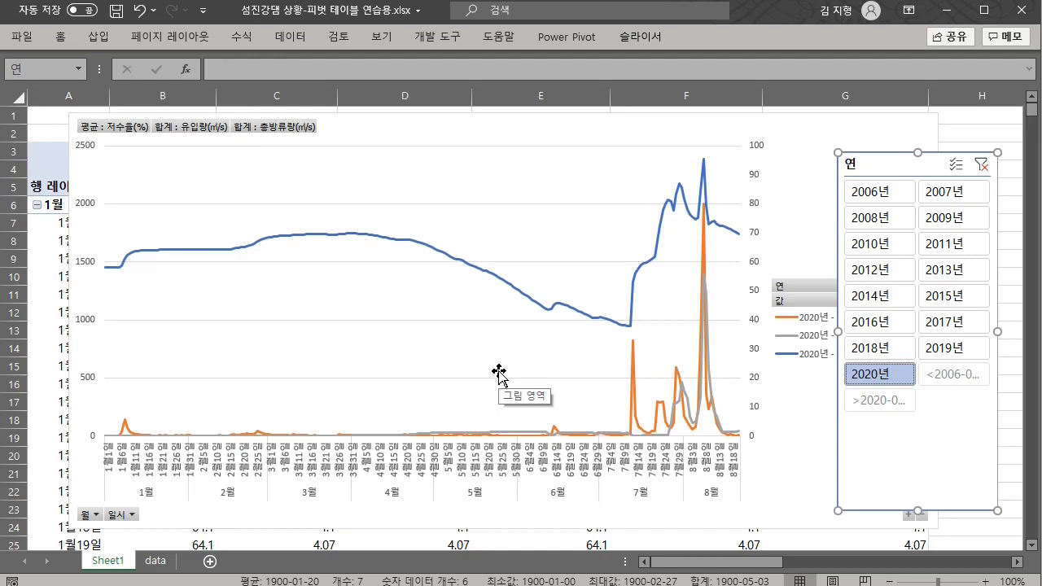
Review 2015년 through 2018년 once more, one year at a time, using the 연 slicer
click(954, 299)
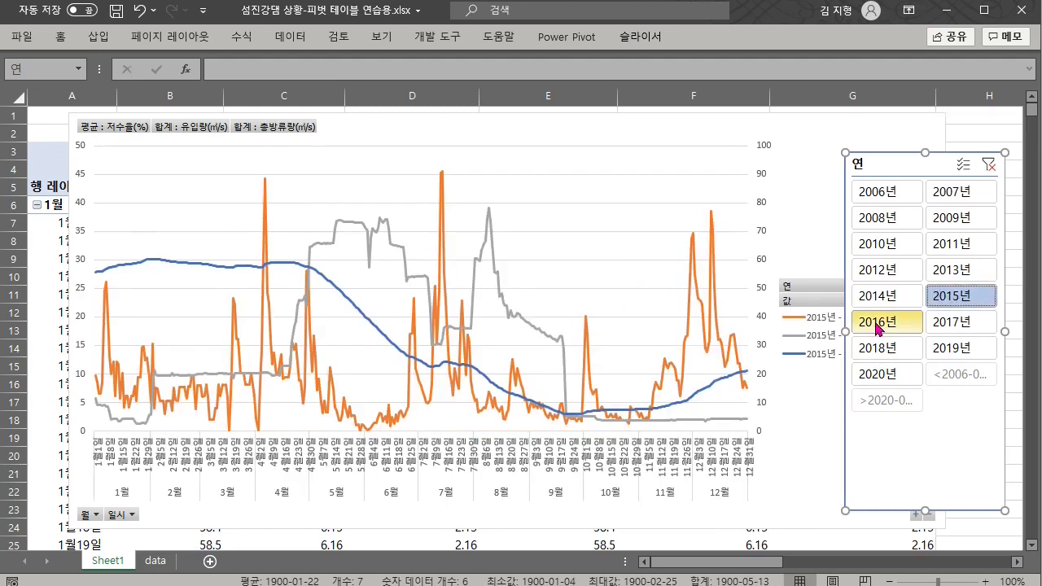
click(876, 326)
click(961, 326)
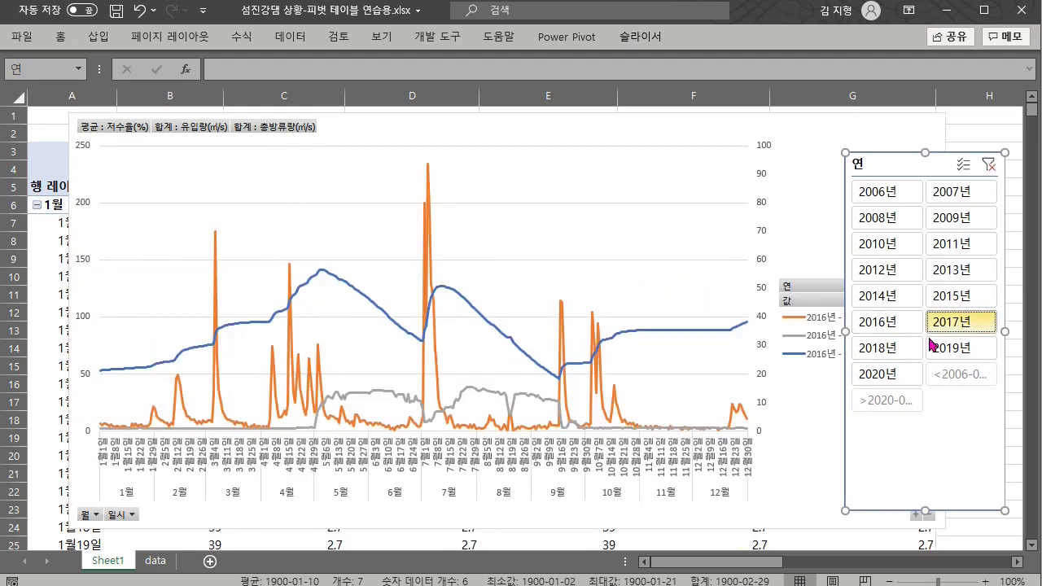
click(893, 351)
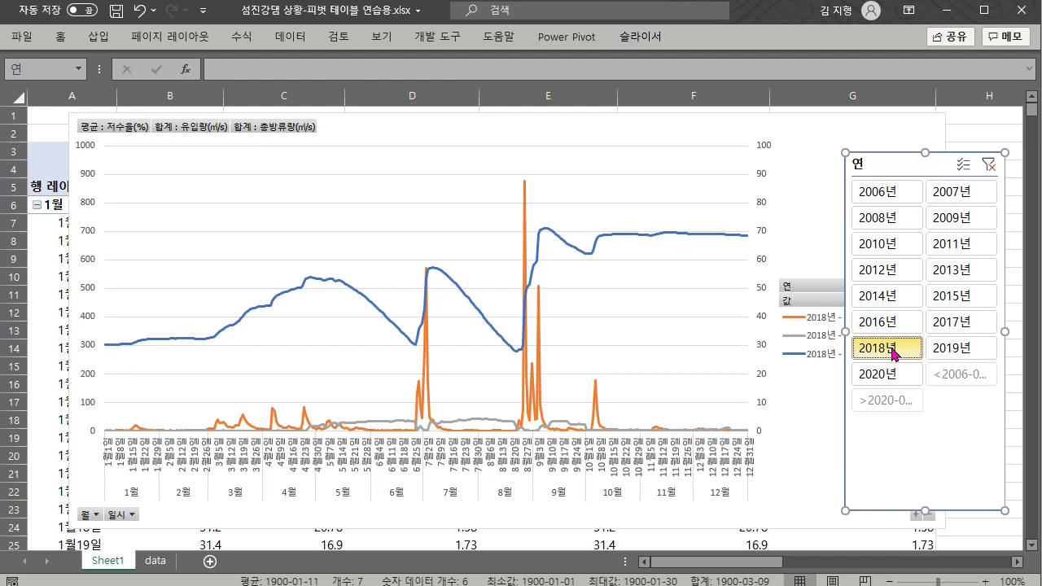
Show 2012년 and 2013년 separately to compare their 유입량 peaks and 저수율 curves
click(900, 271)
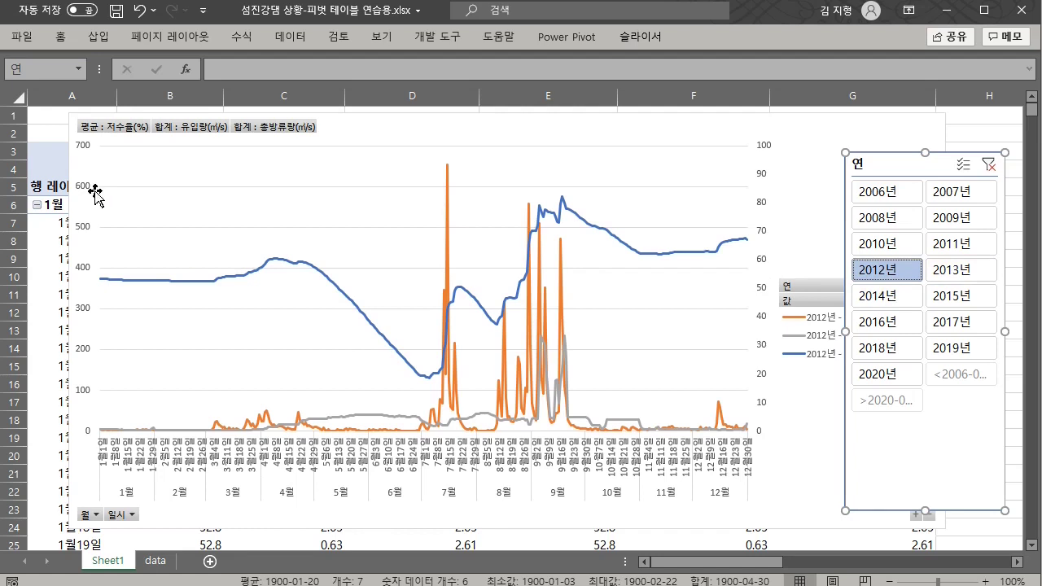
click(975, 275)
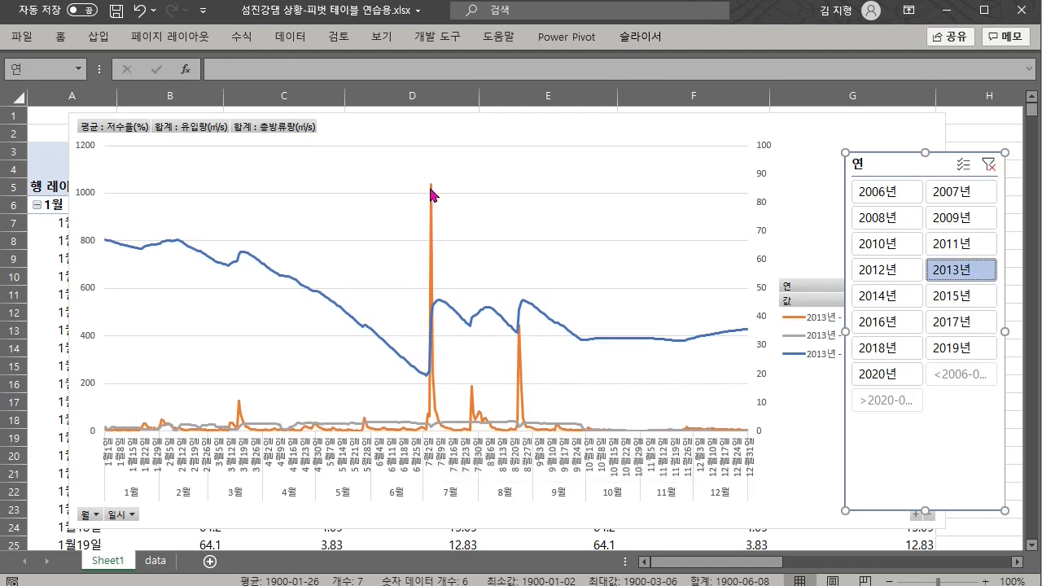
mouse_move(433, 196)
Select 2012년 and 2013년 together in the 연 slicer so the chart plots both years
click(889, 279)
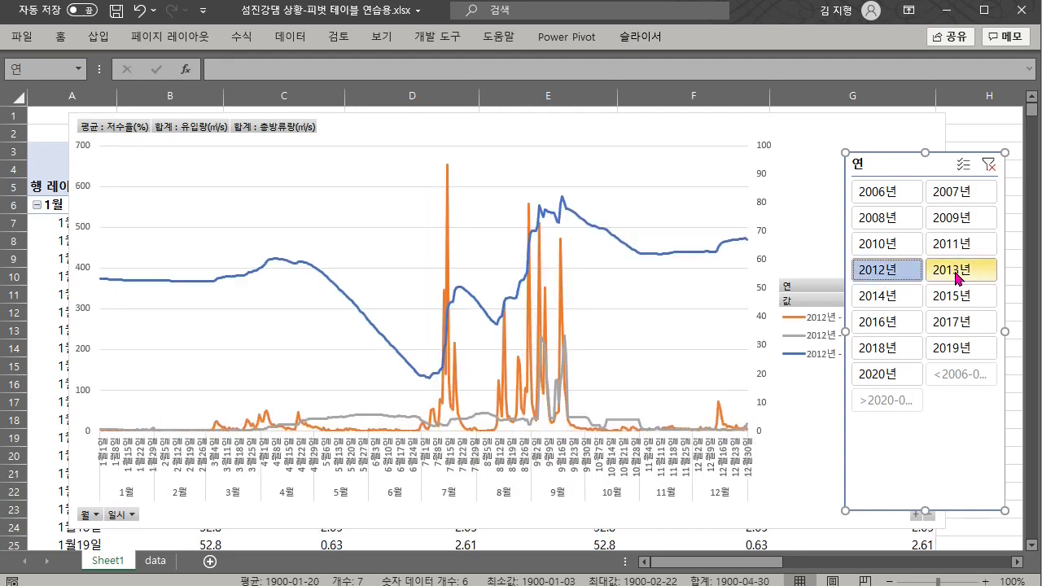
click(957, 278)
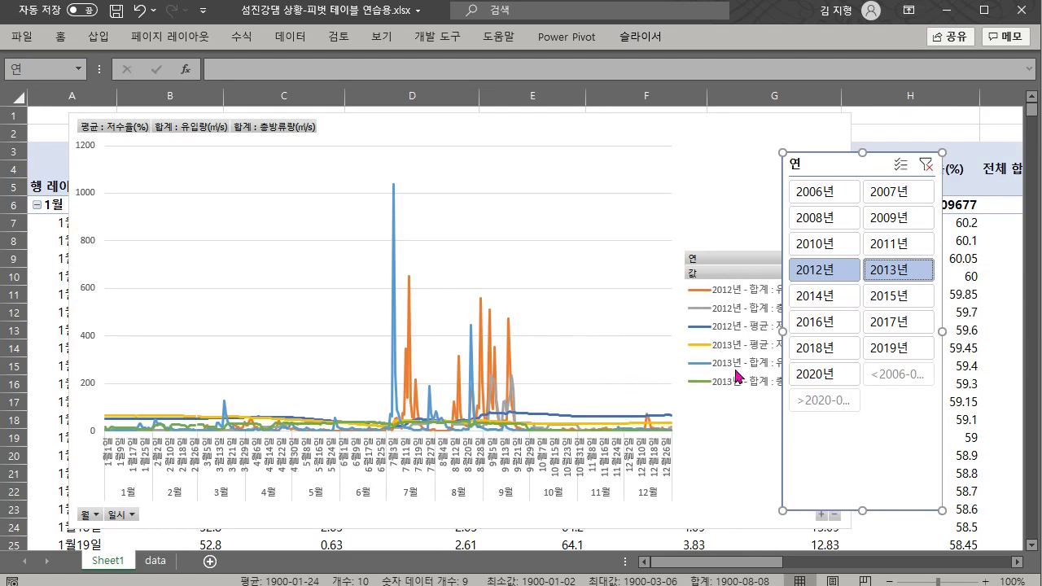
Move the 연 slicer clear of the chart to expose the full legend, and examine the July 유입량 peak
drag(824, 164, 895, 166)
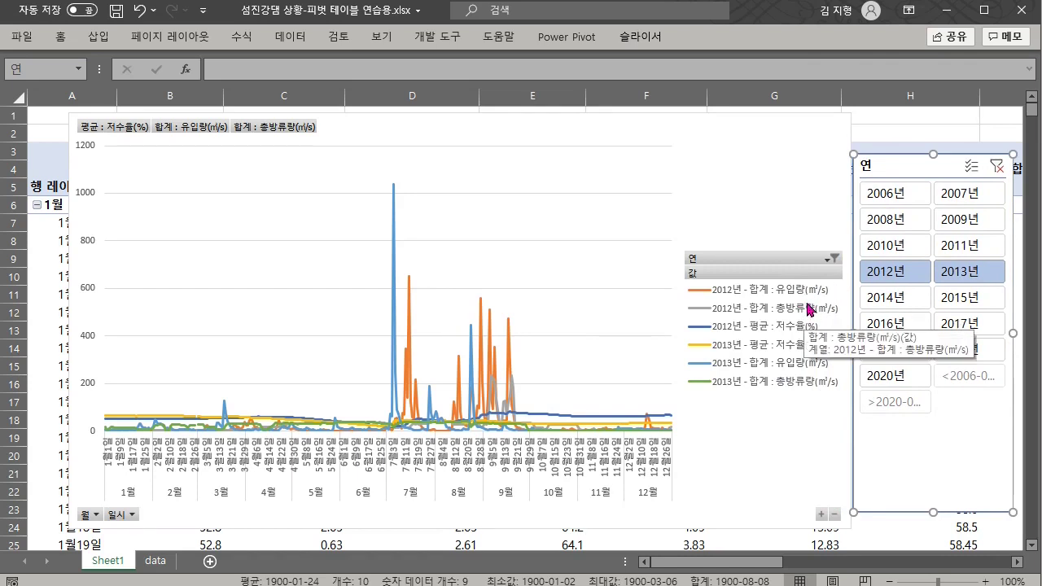
key(Escape)
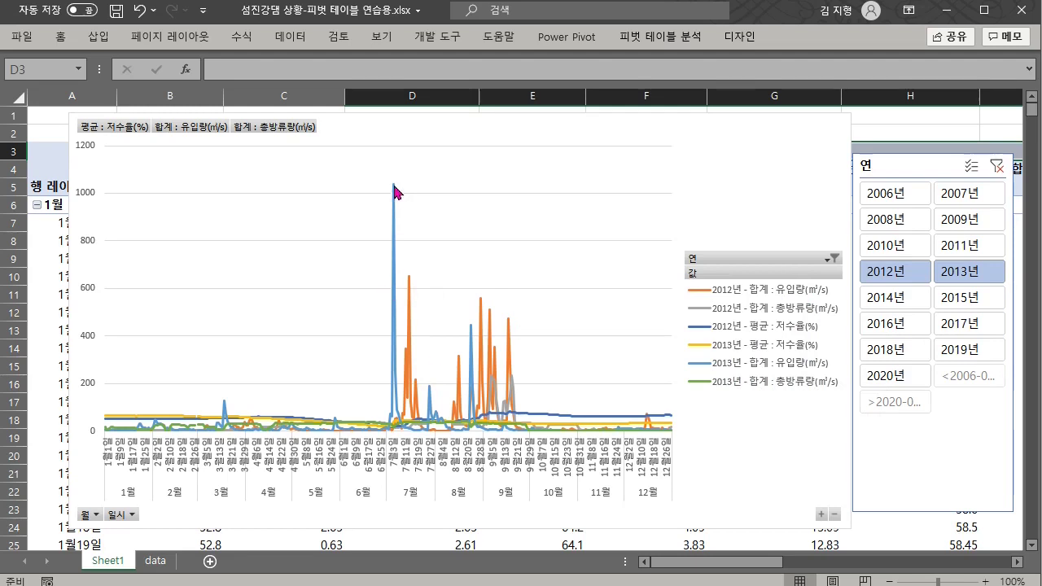
mouse_move(398, 192)
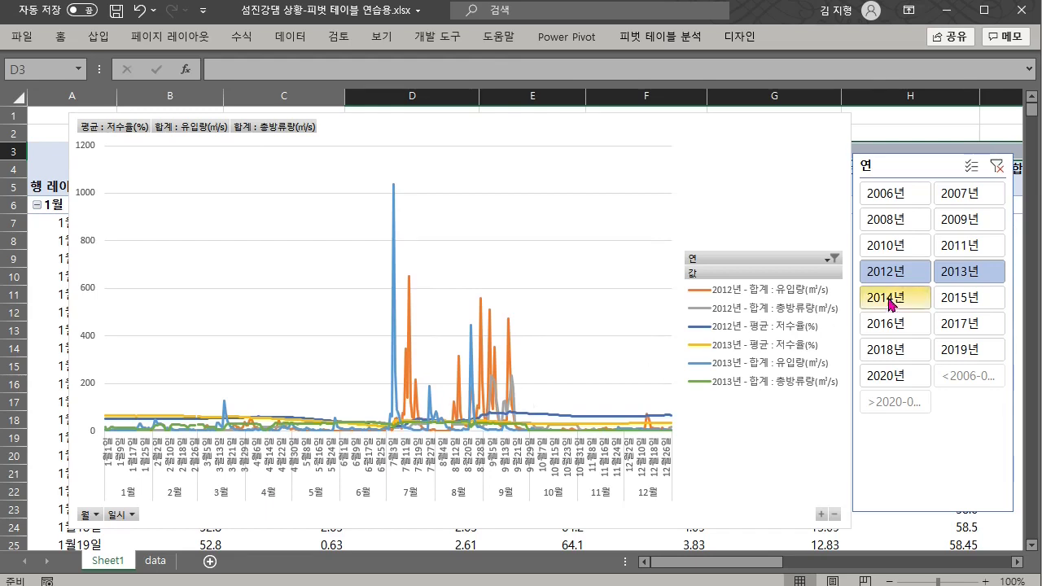
Filter the chart to 2013년 only and assign its 평균 : 저수율(%) series to the secondary axis
click(954, 272)
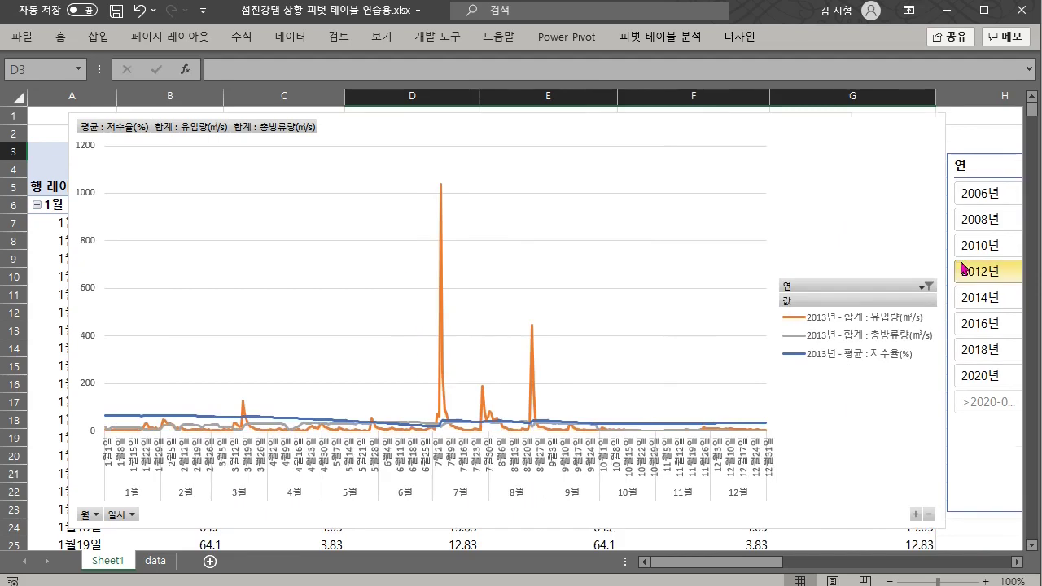
drag(995, 166, 861, 168)
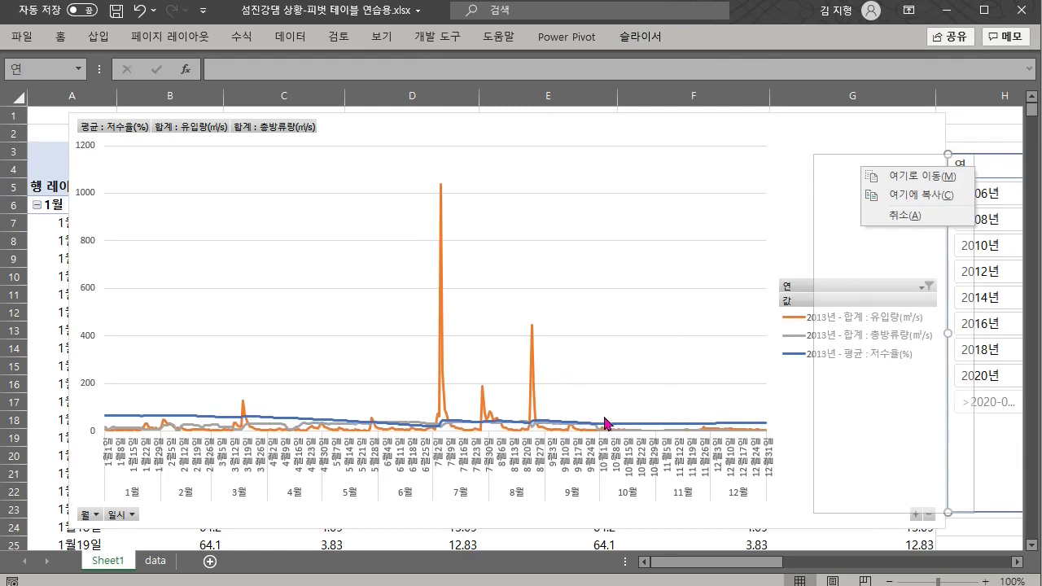
click(647, 424)
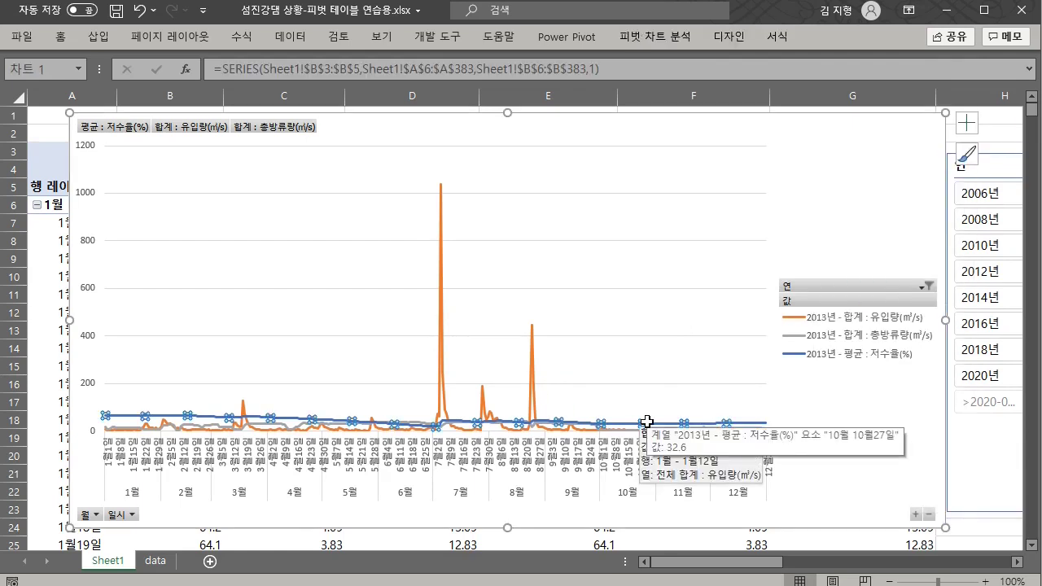
right_click(646, 421)
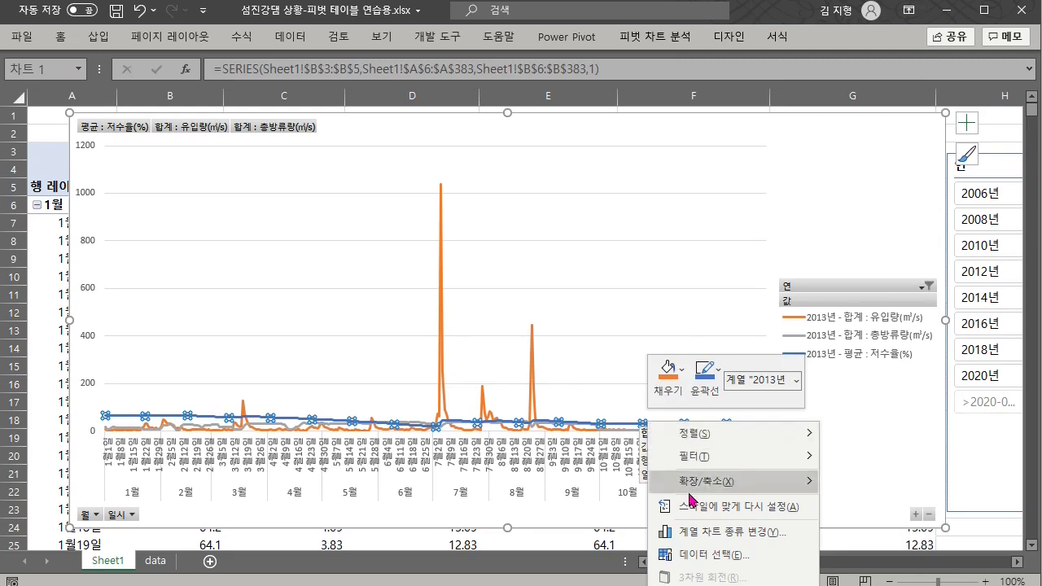
double_click(644, 423)
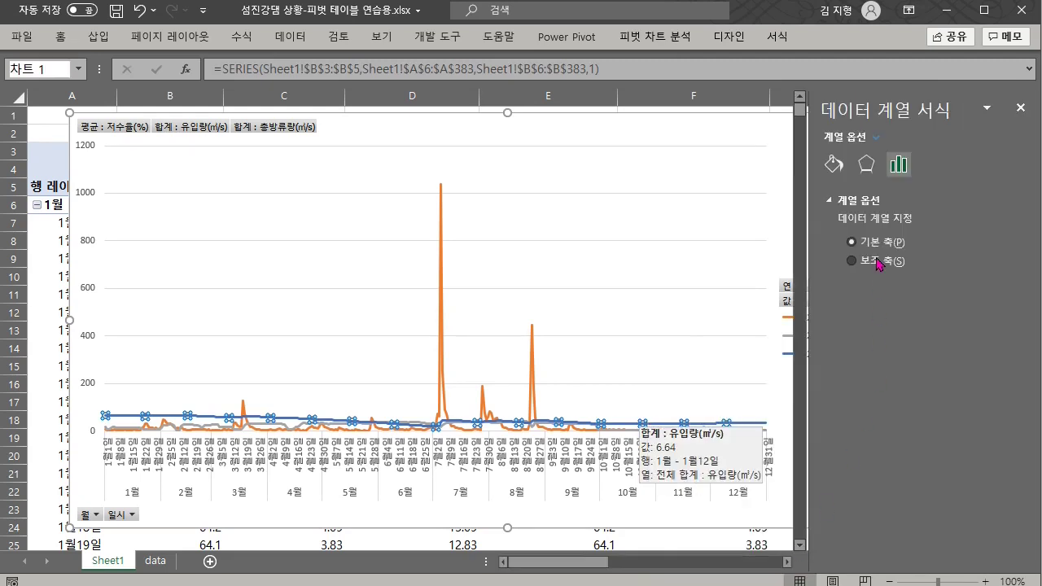
click(852, 260)
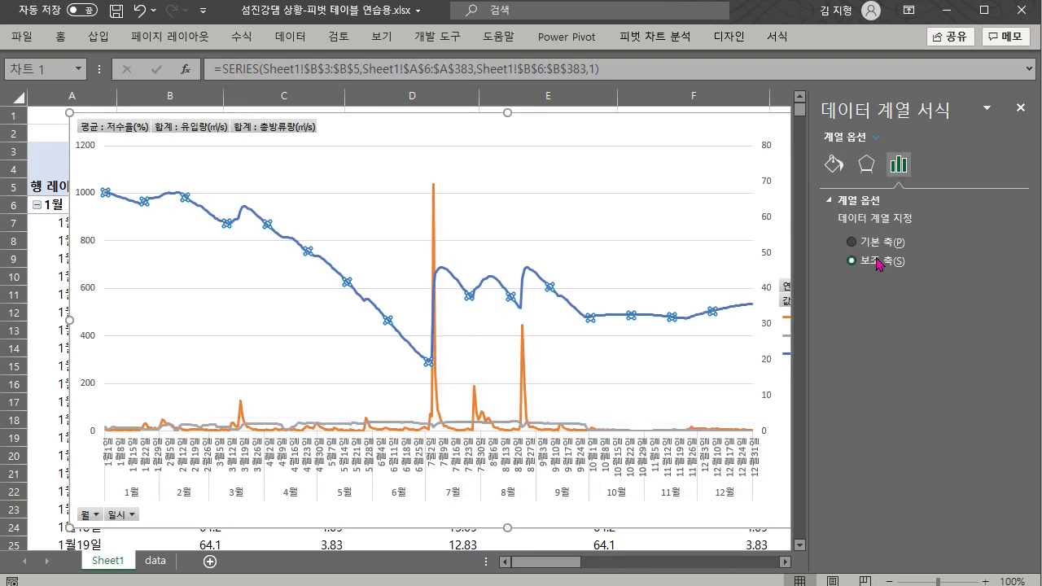
Set the maximum bound of the 2013년 chart's secondary axis to 100
click(769, 197)
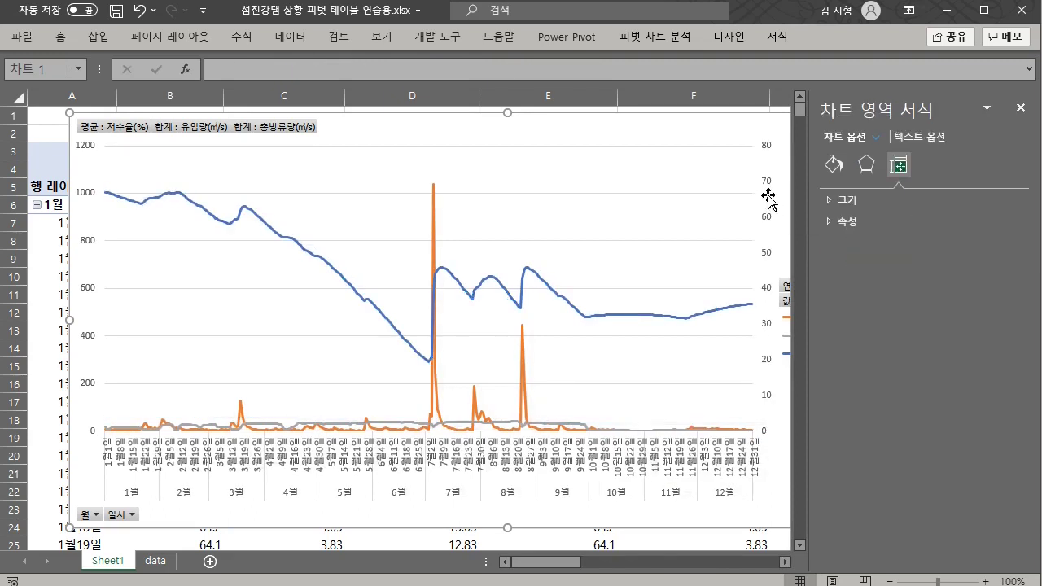
click(766, 192)
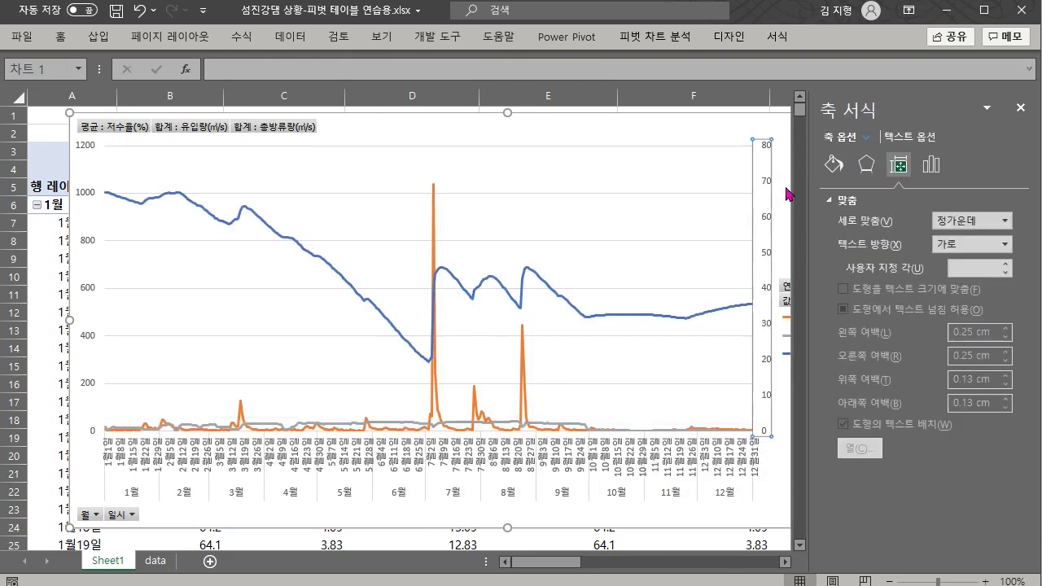
click(931, 165)
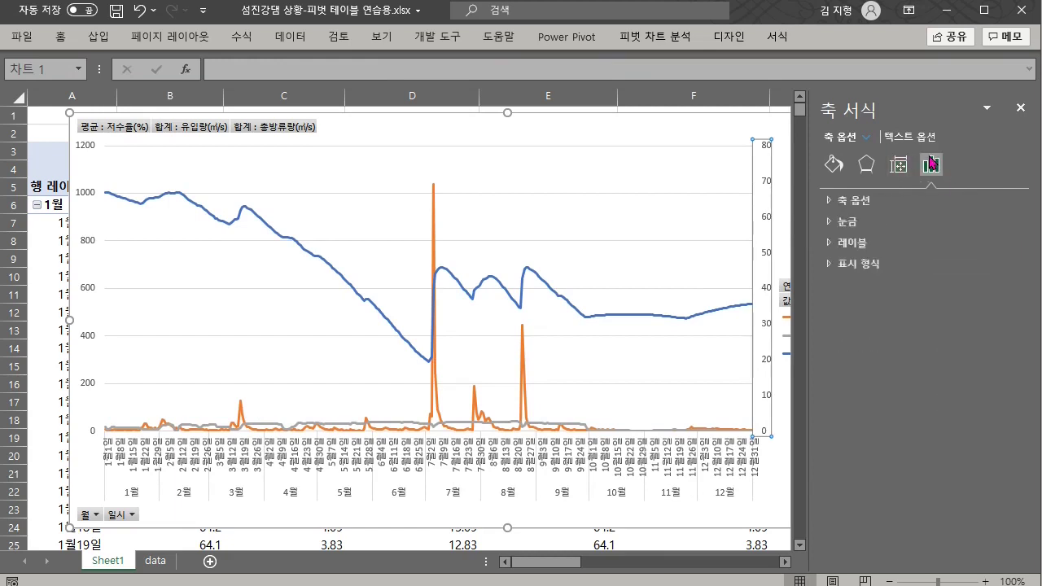
click(852, 205)
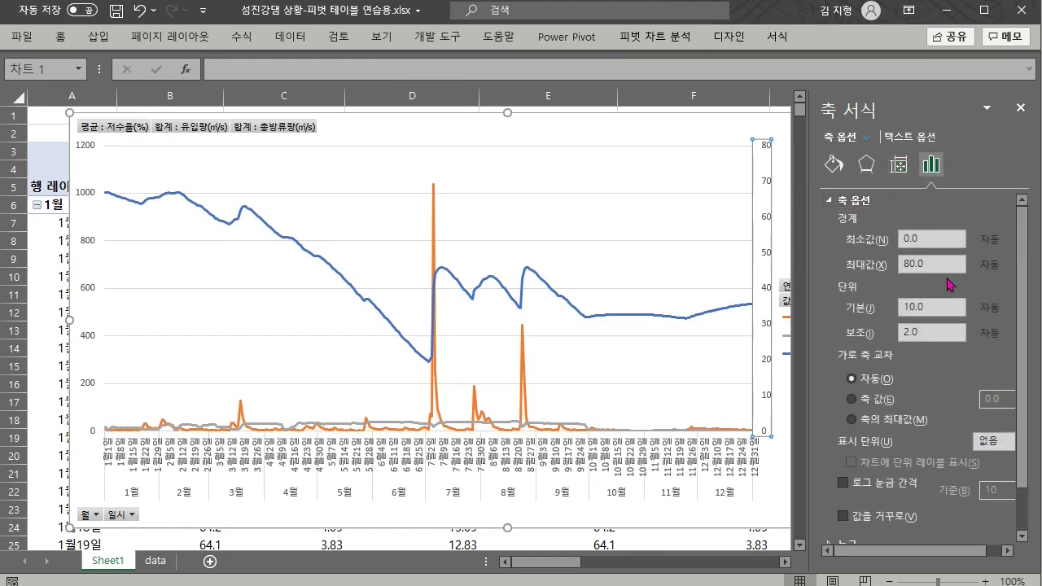
drag(945, 259, 866, 267)
text(1)
key(Return)
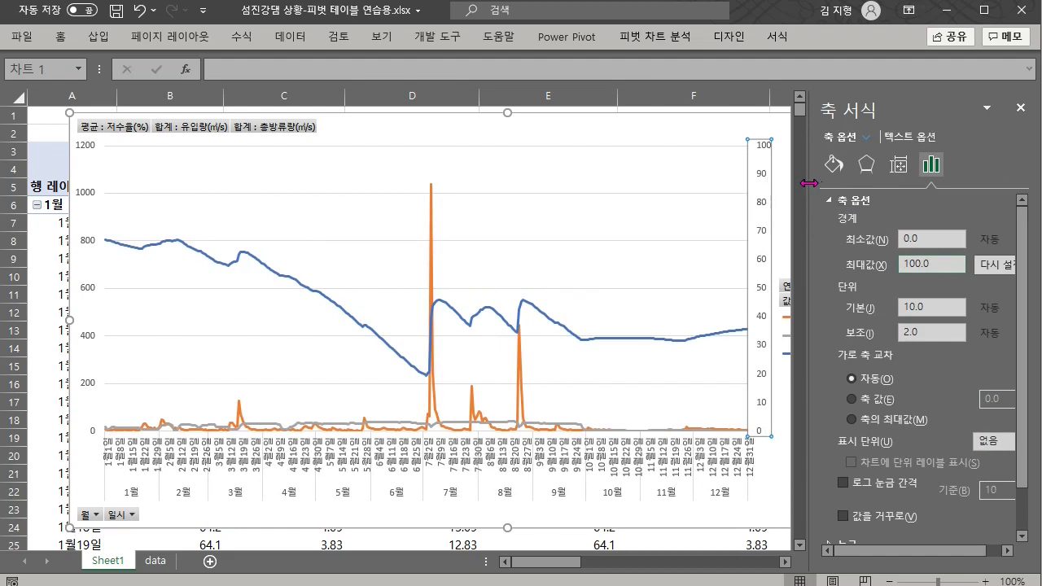
Narrow the formatting pane and select 2019년 and 2020년 together in the 연 slicer
drag(808, 182, 979, 198)
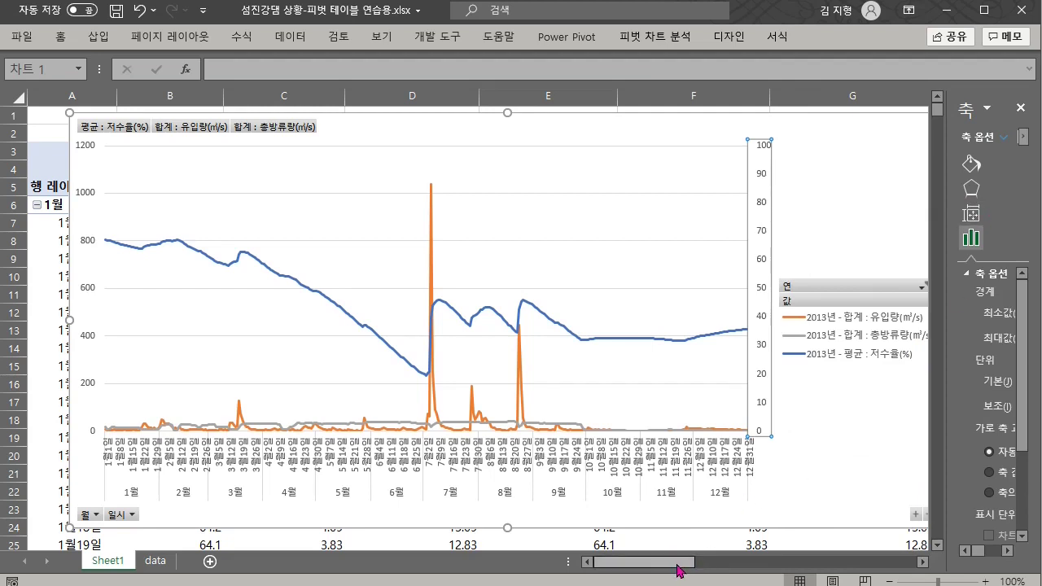
drag(672, 570, 714, 566)
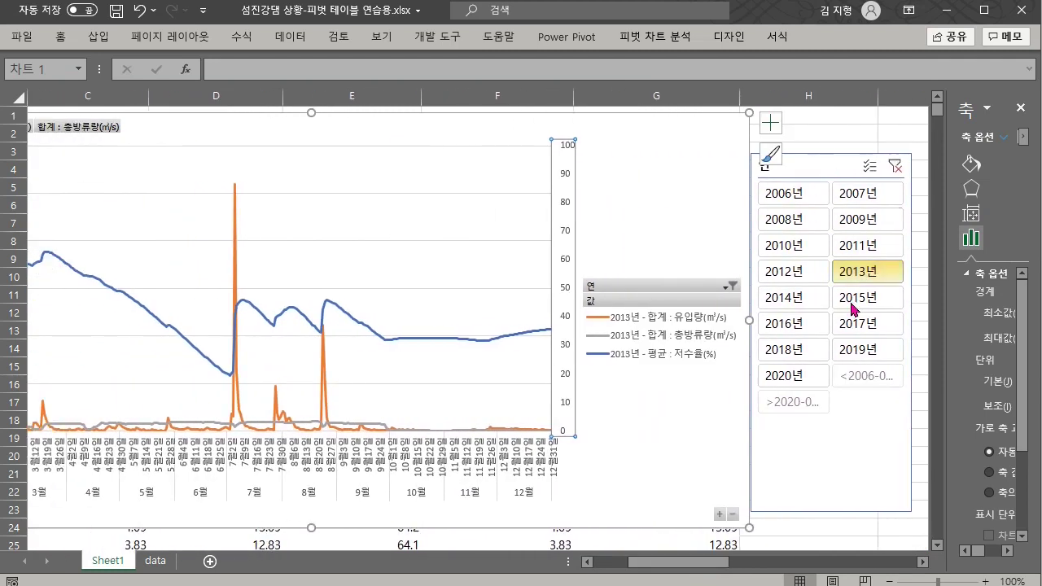
click(857, 352)
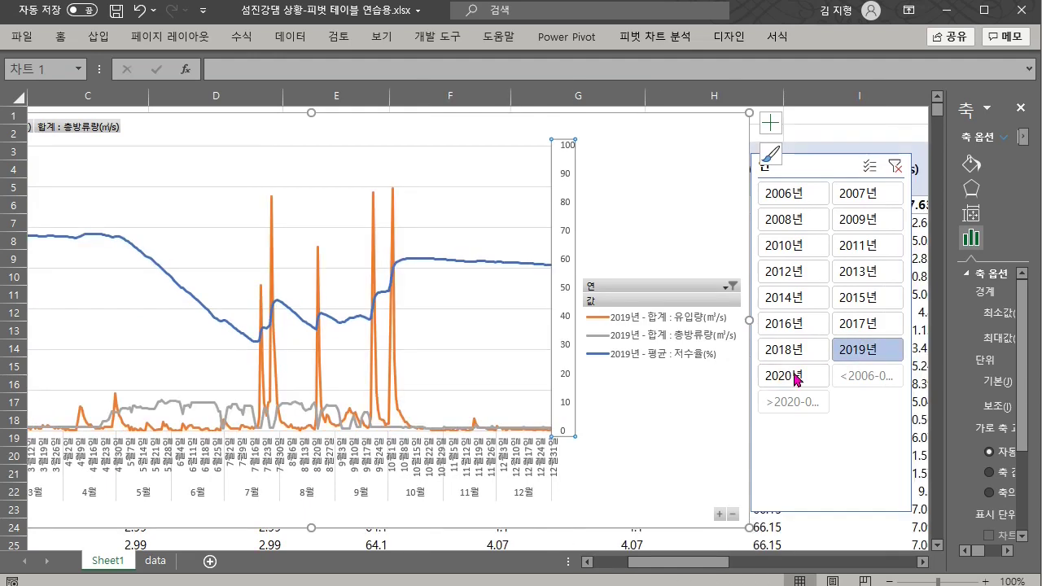
ctrl+click(796, 377)
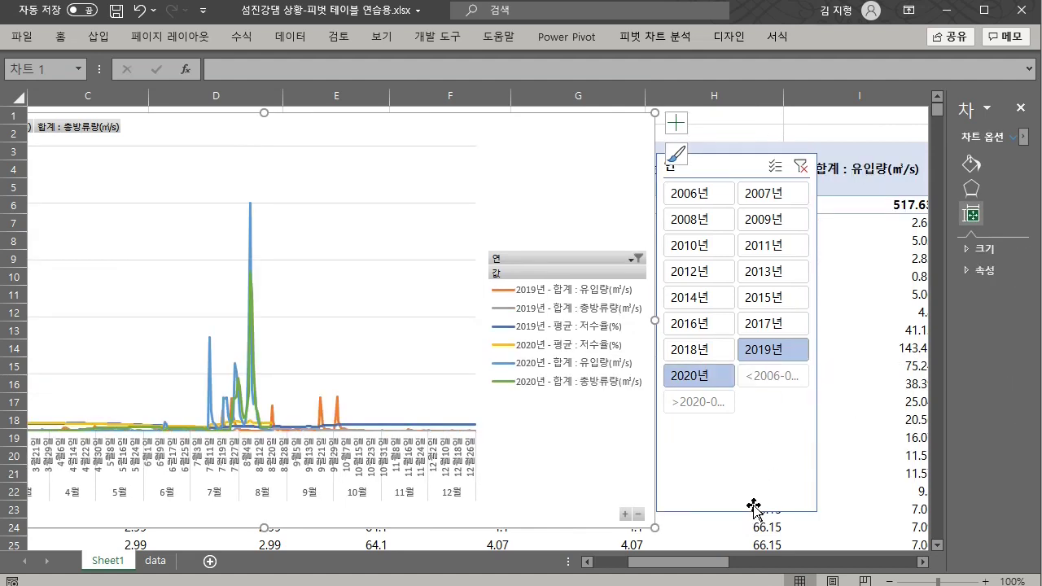
Assign the 평균 : 저수율(%) series of both 2020년 and 2019년 to the secondary axis
drag(700, 566, 669, 567)
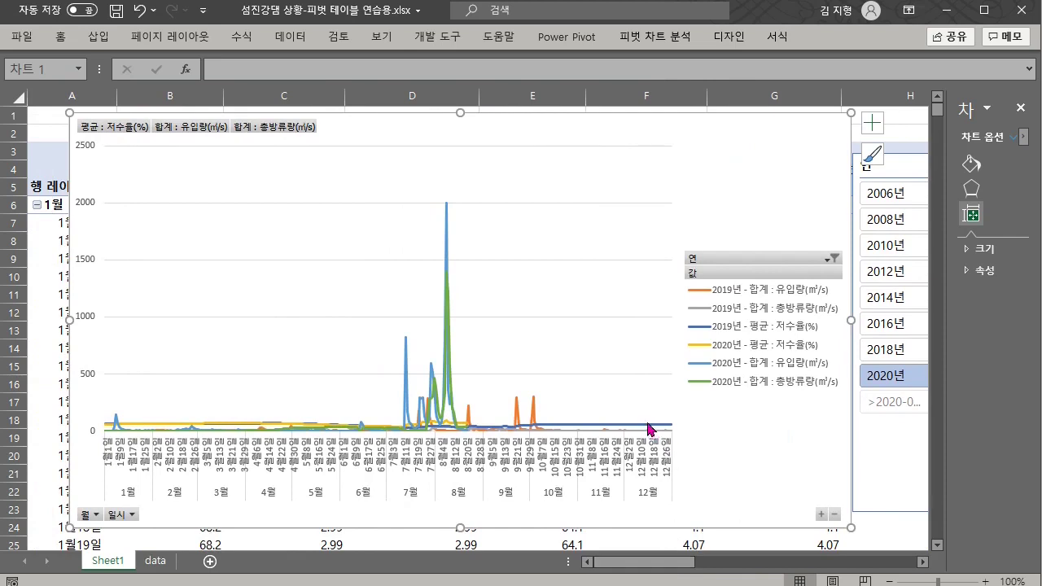
mouse_move(650, 429)
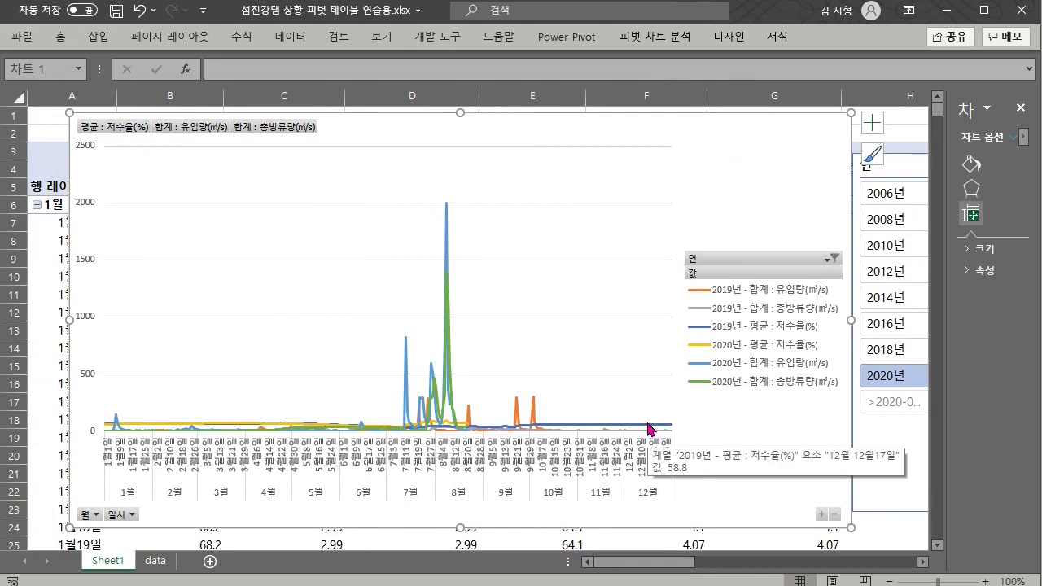
click(159, 424)
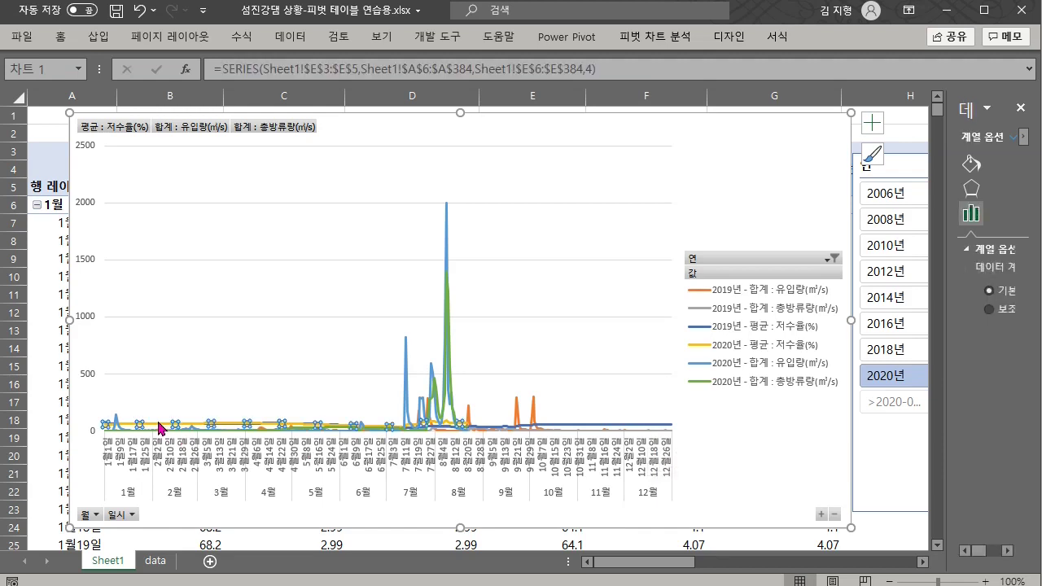
click(990, 310)
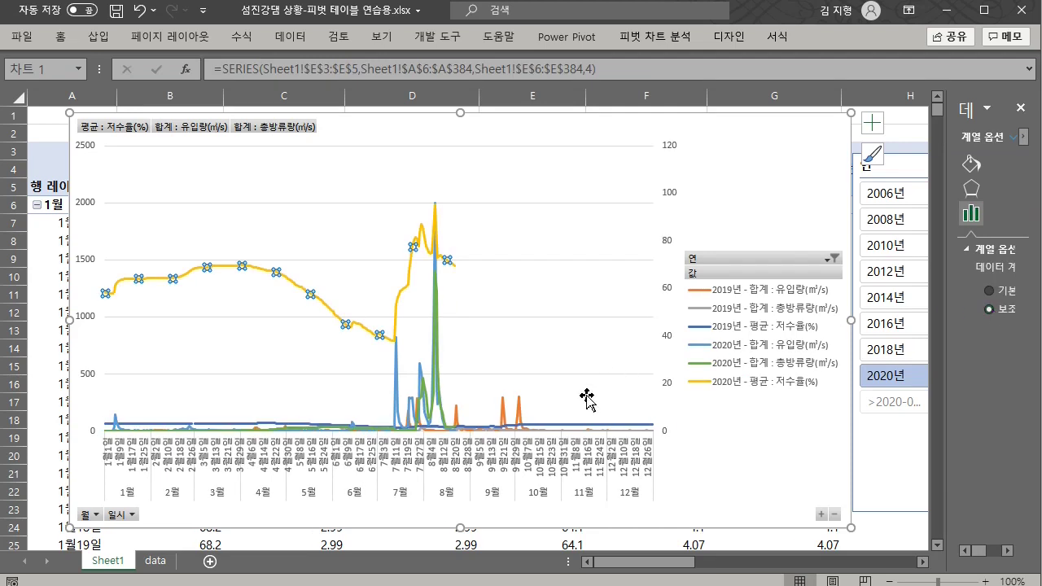
click(623, 424)
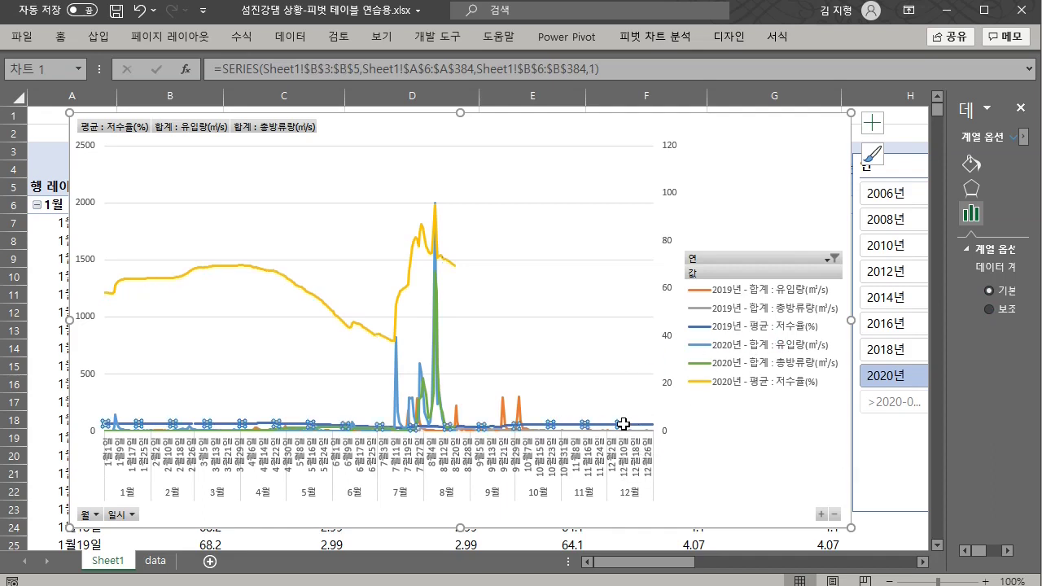
click(990, 310)
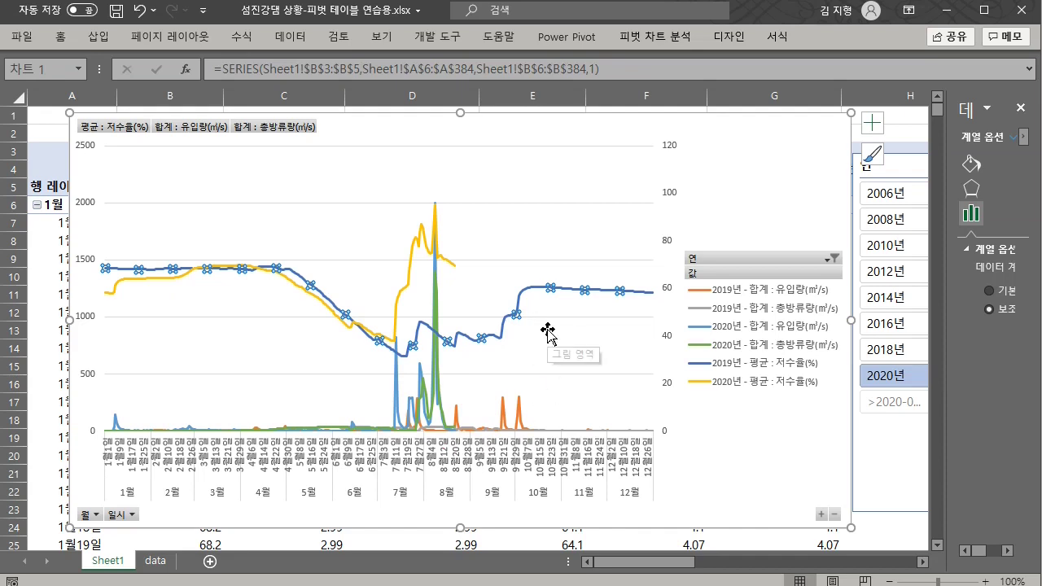
Review the list of selectable chart elements and choose the 2019년 - 평균 : 저수율(%) series from it
click(733, 41)
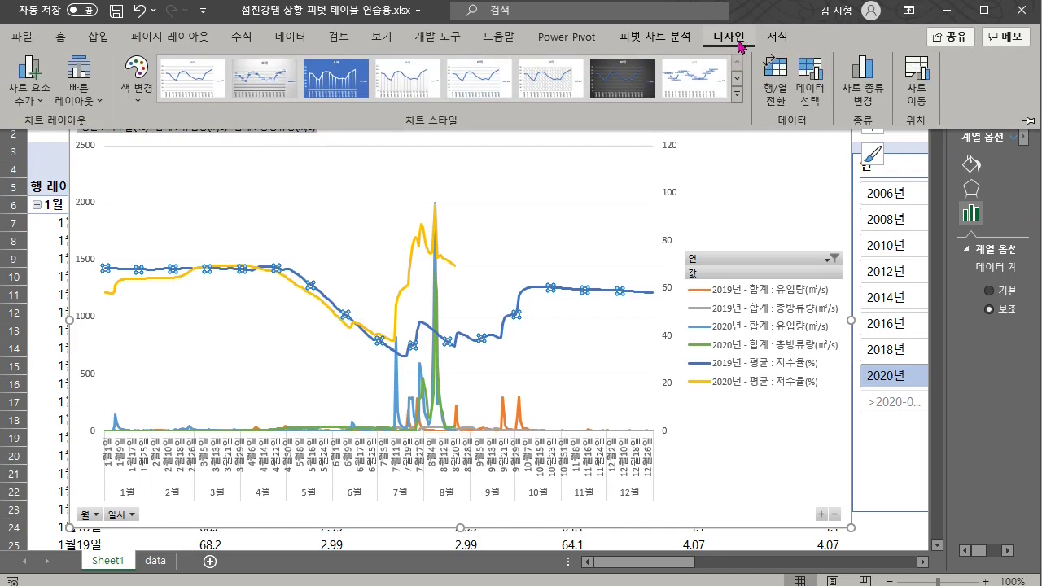
click(777, 38)
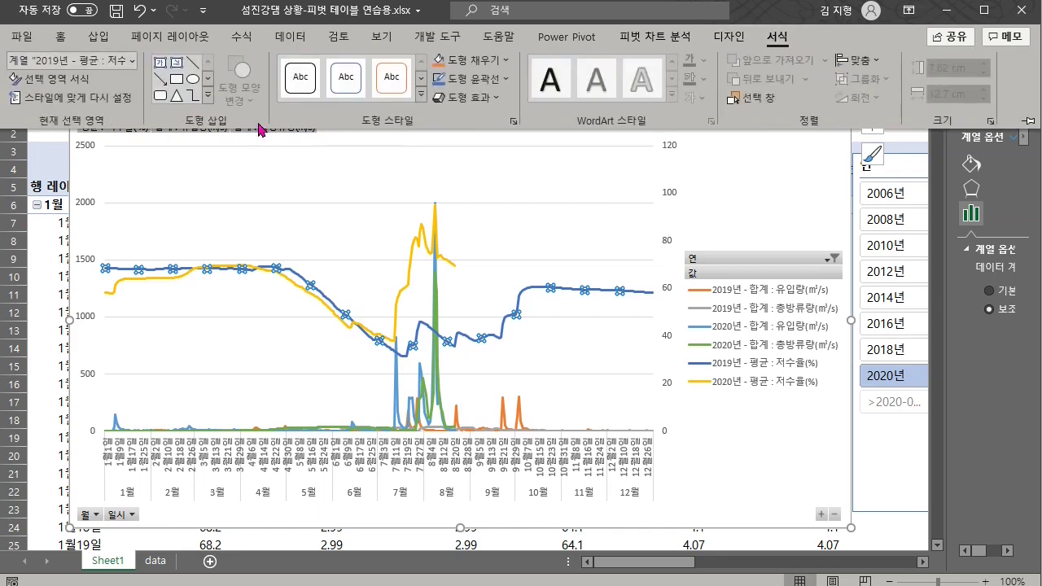
click(130, 62)
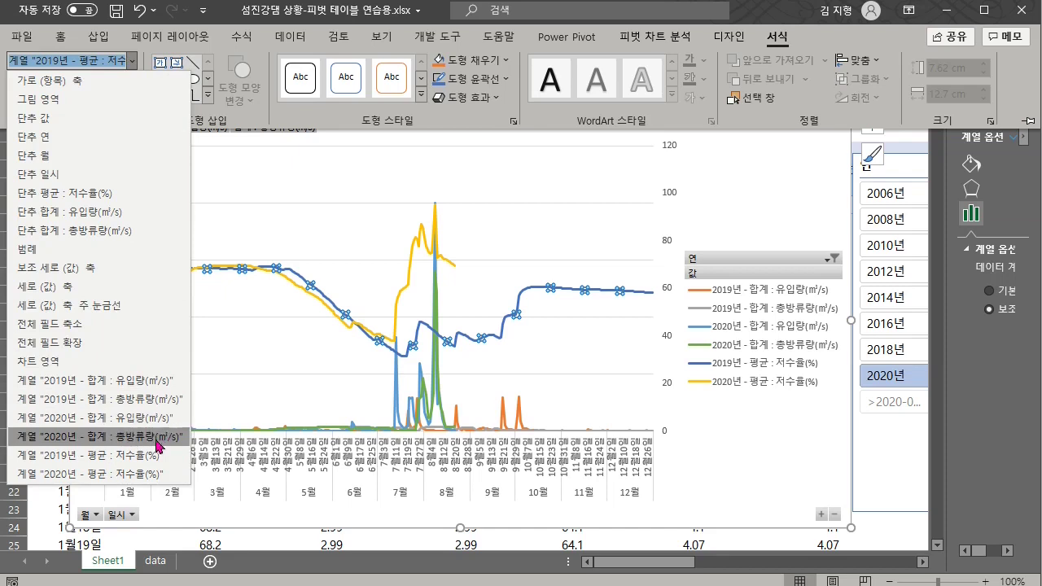
click(155, 456)
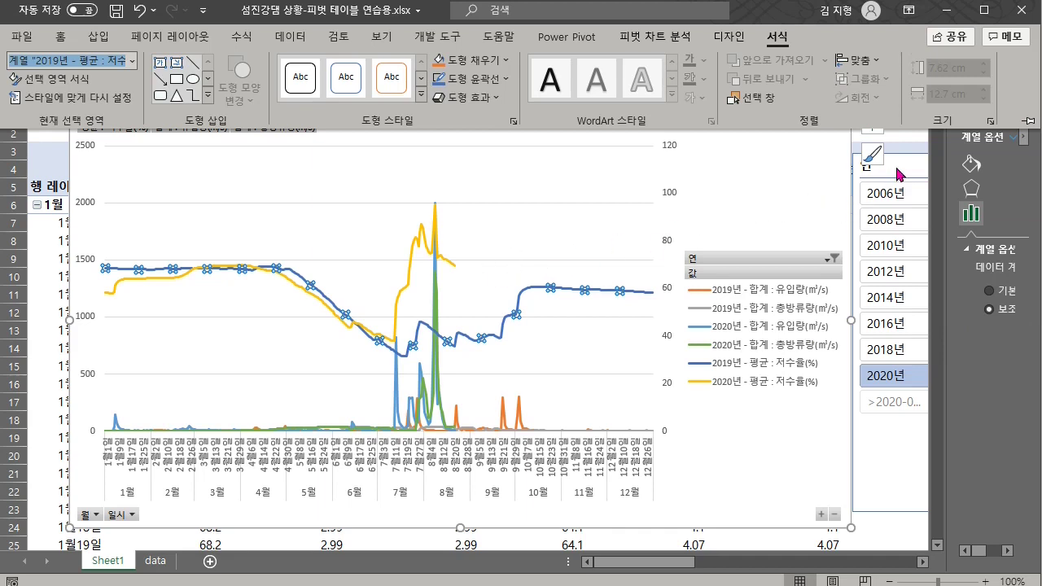
key(Escape)
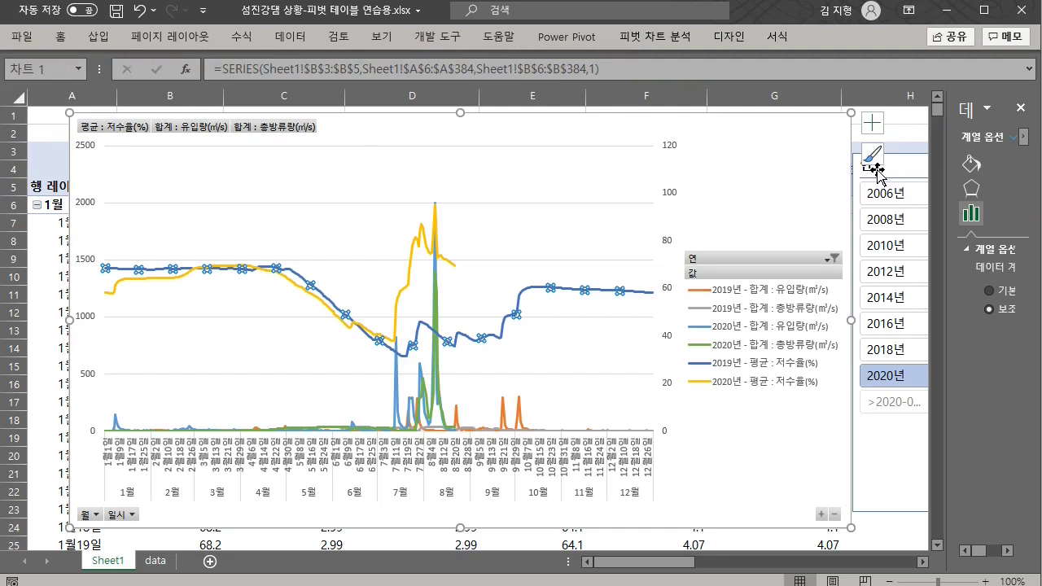
Set the maximum bound of the 2019년 and 2020년 chart's secondary axis to 100 and close the formatting pane
click(666, 248)
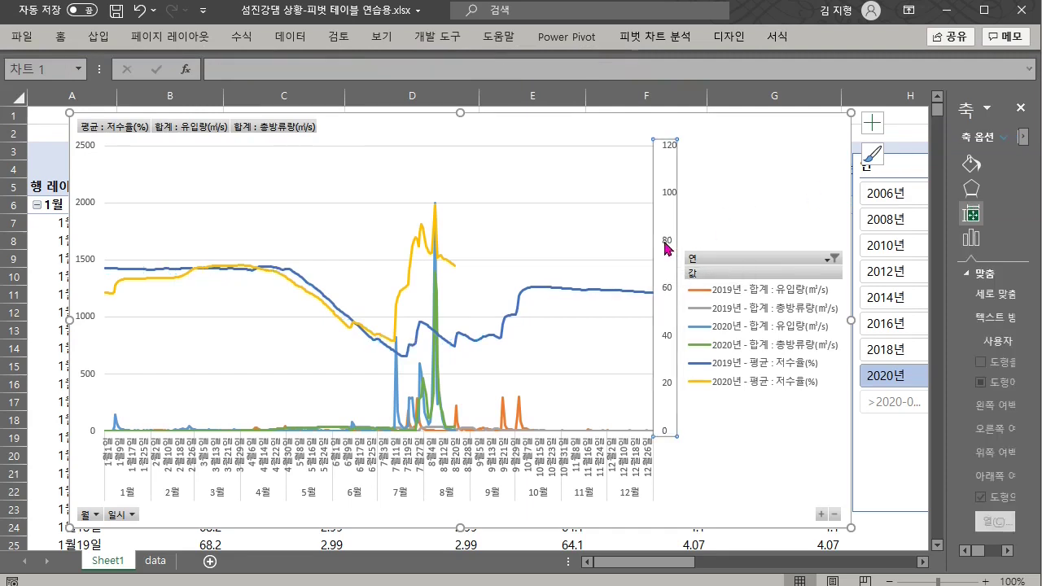
drag(947, 219, 791, 213)
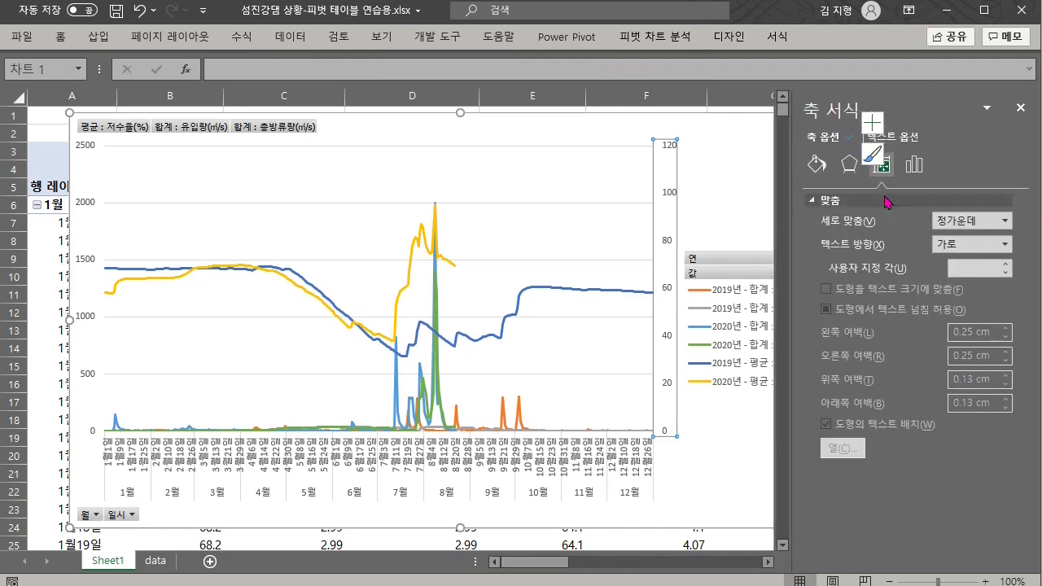
click(913, 164)
drag(915, 264, 873, 272)
text(10)
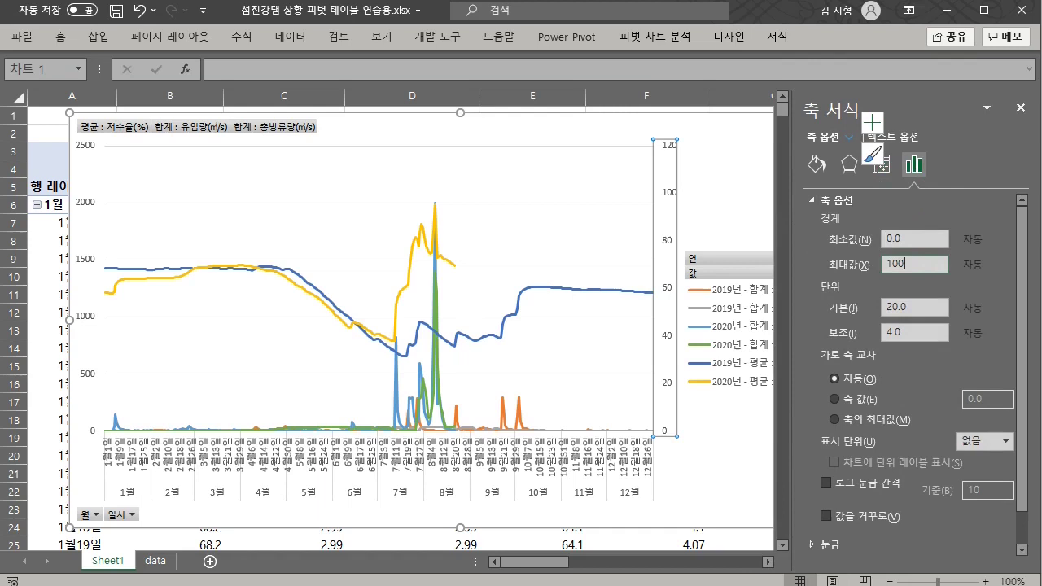
text(0)
key(Return)
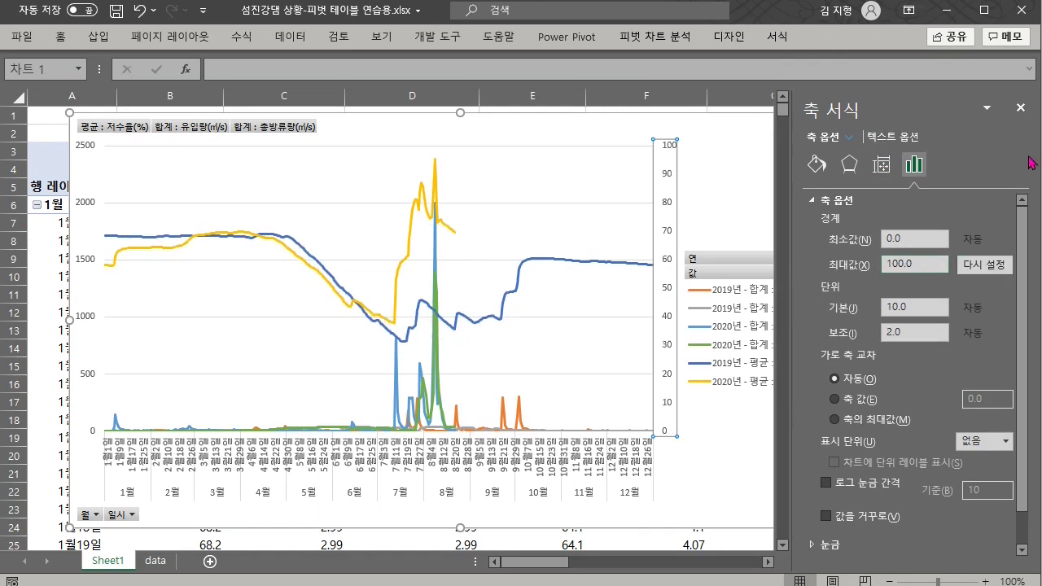
click(1020, 114)
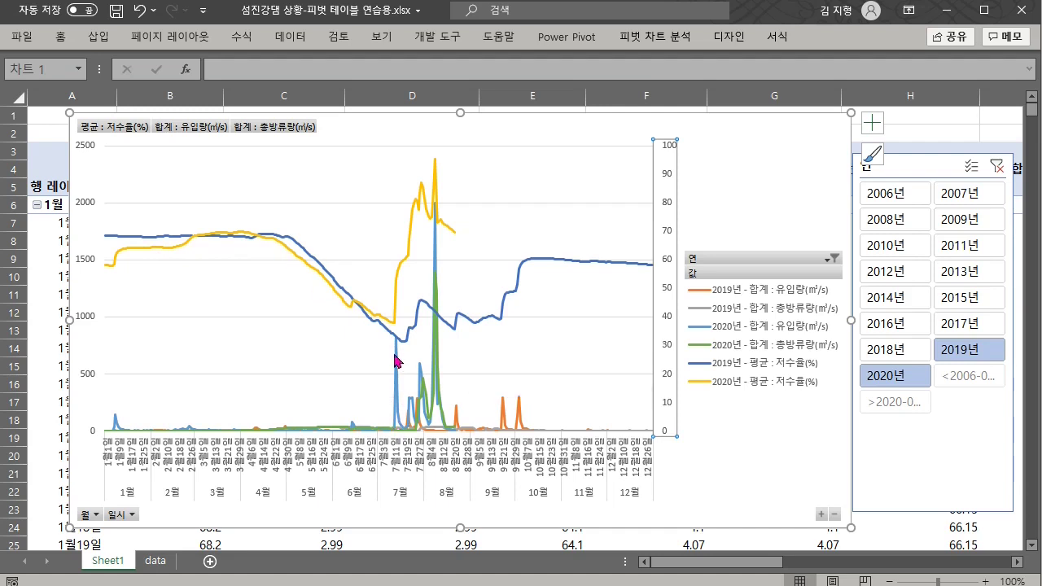
mouse_move(396, 359)
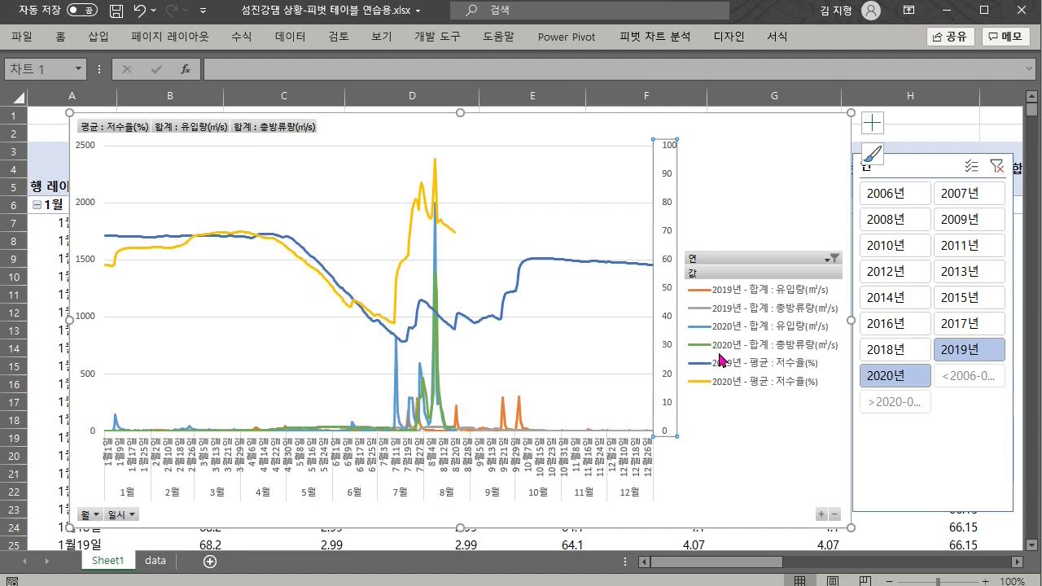